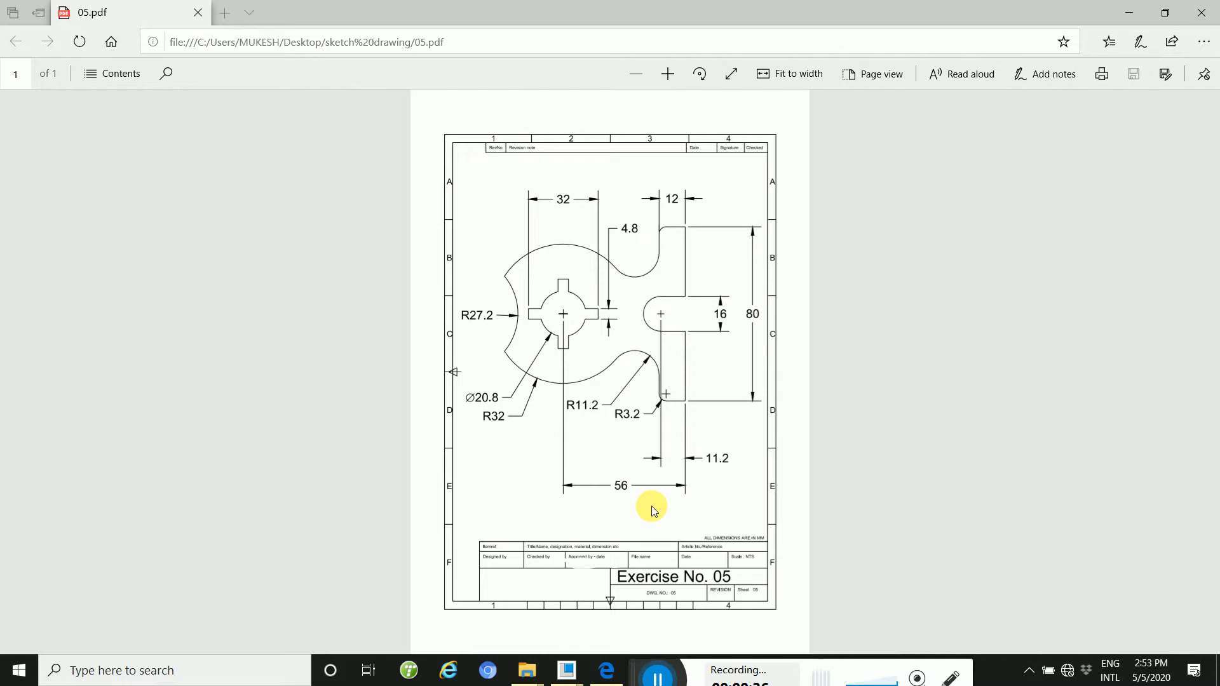
- Switch to the open PRT0002 window in Creo Parametric and examine the finished sketch used as a reference
mouse_move(567, 671)
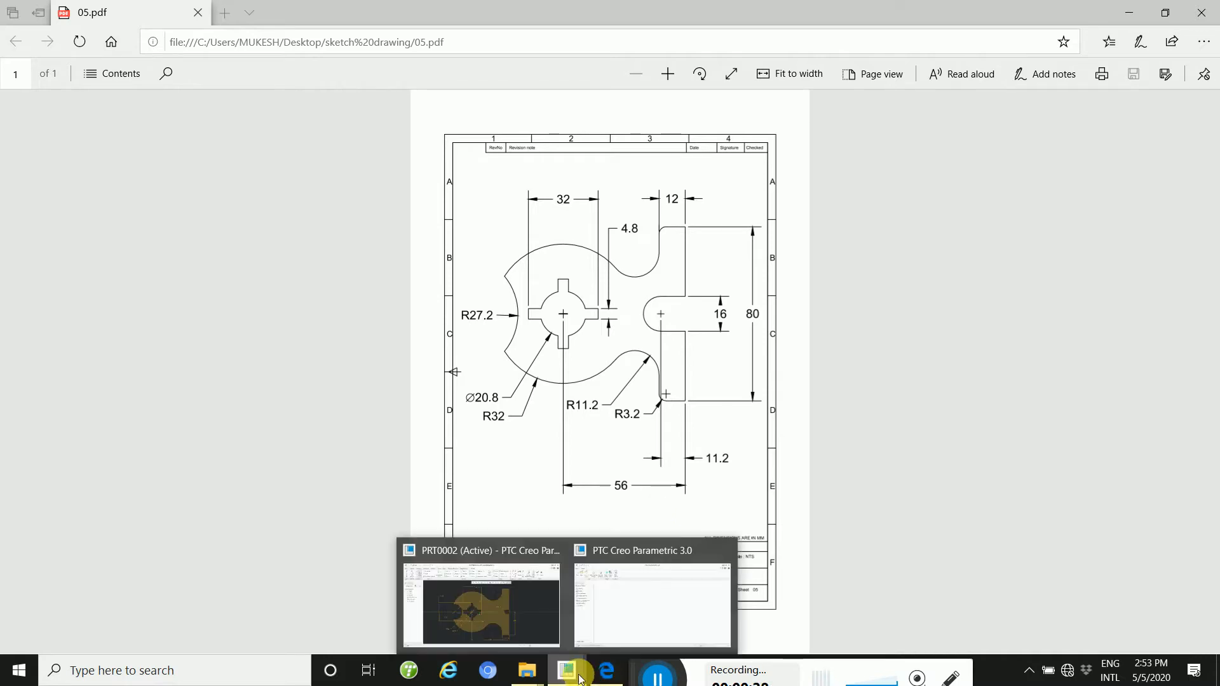
left_click(535, 622)
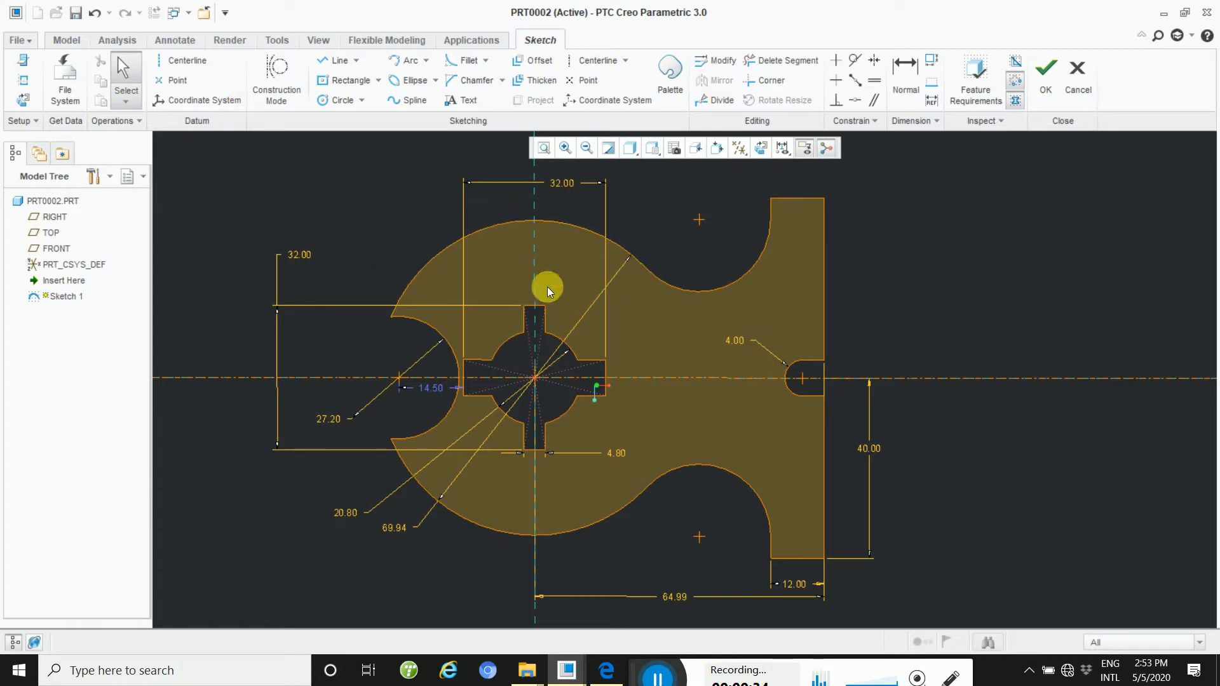
left_click(606, 670)
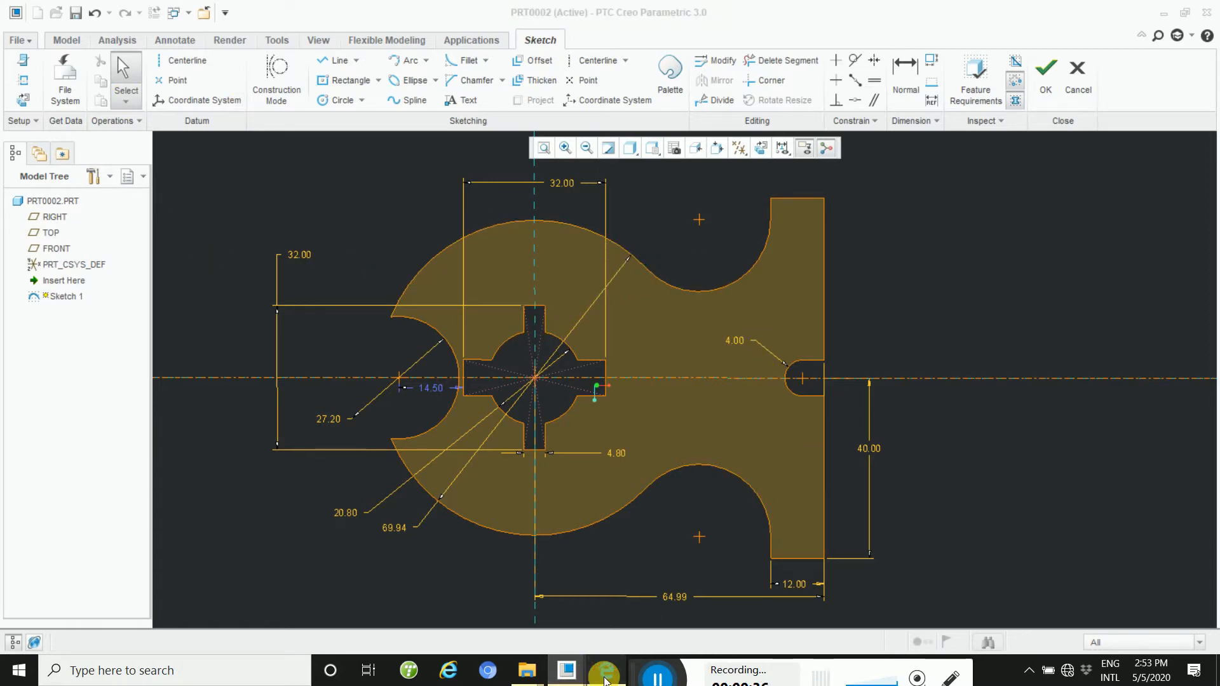
- Switch to the empty Creo Parametric window and create a solid part named prt0002 using the default template
left_click(566, 670)
left_click(620, 612)
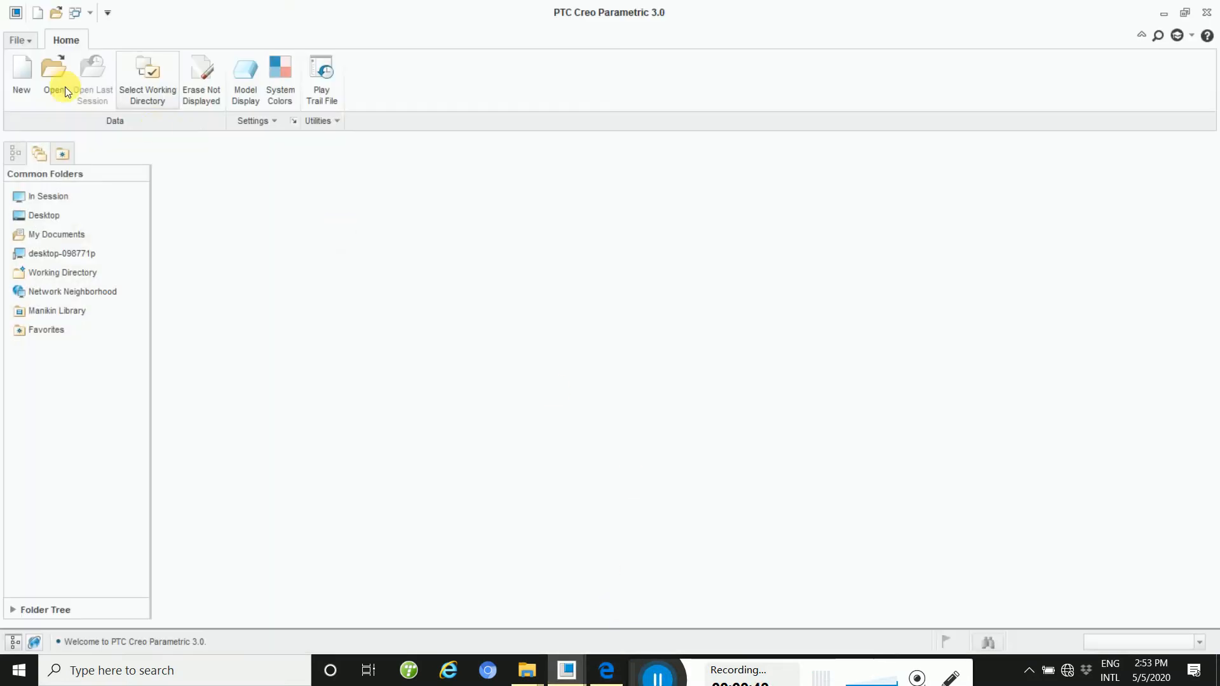
left_click(22, 75)
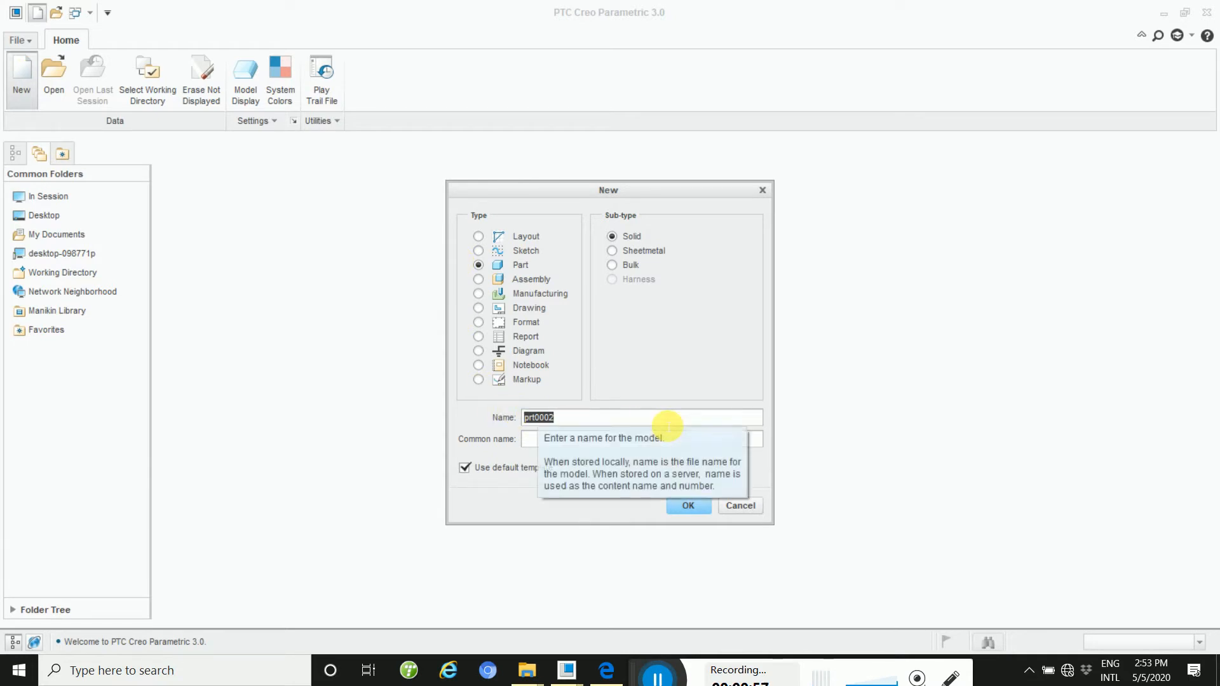
left_click(477, 280)
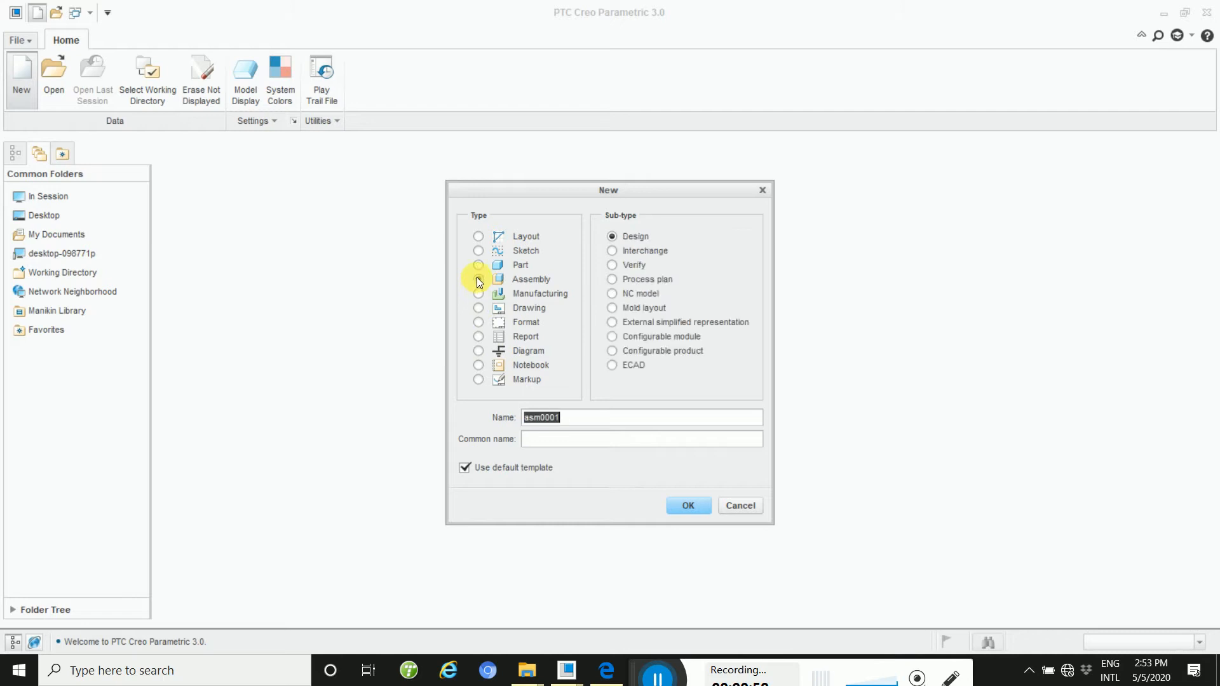
left_click(477, 267)
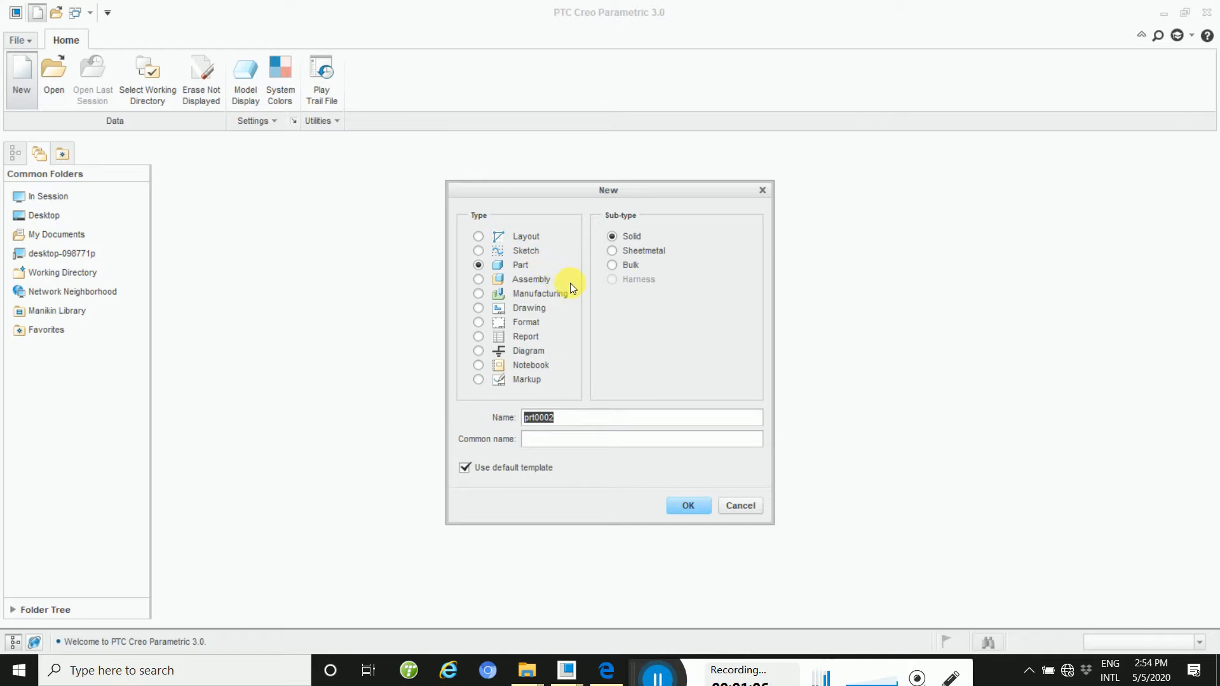
left_click(691, 508)
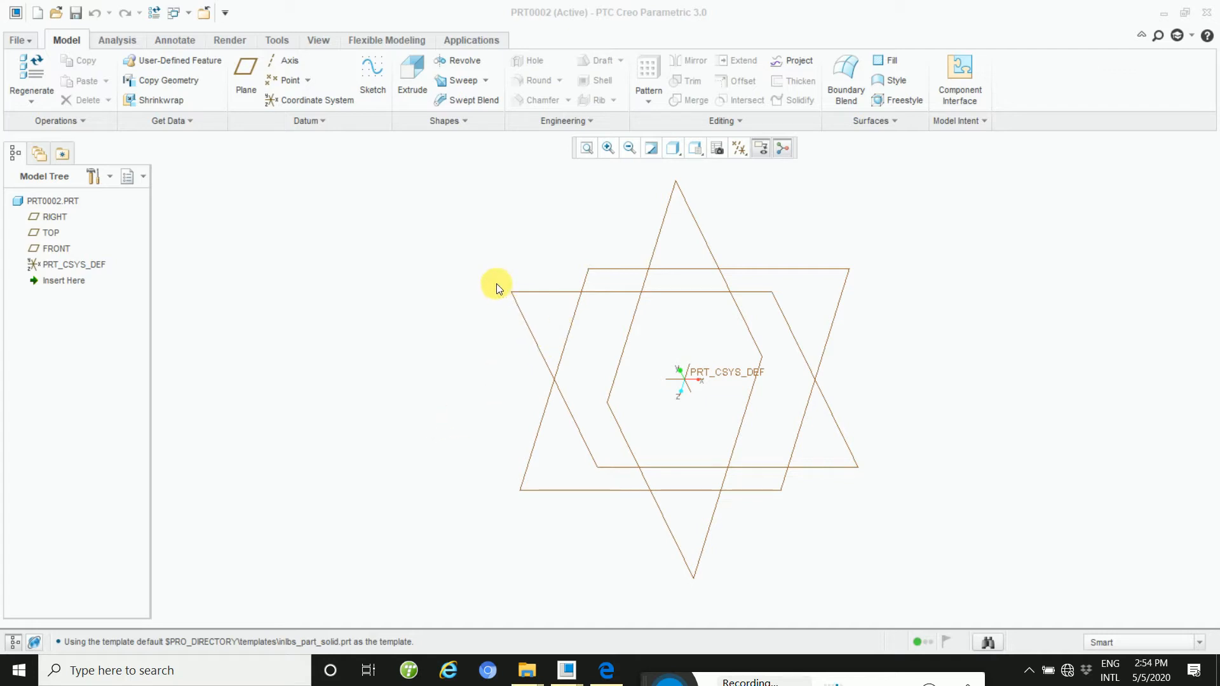
- Start a sketch on the TOP datum plane with the RIGHT plane as the orientation reference
left_click(373, 90)
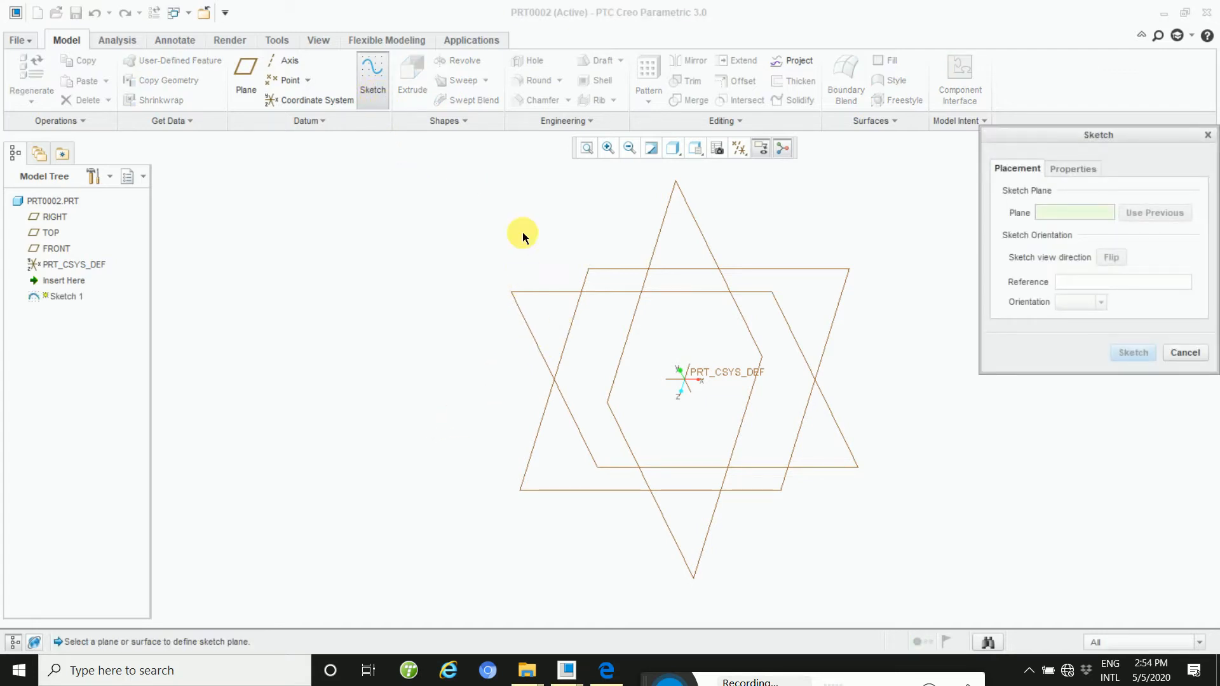
left_click(601, 269)
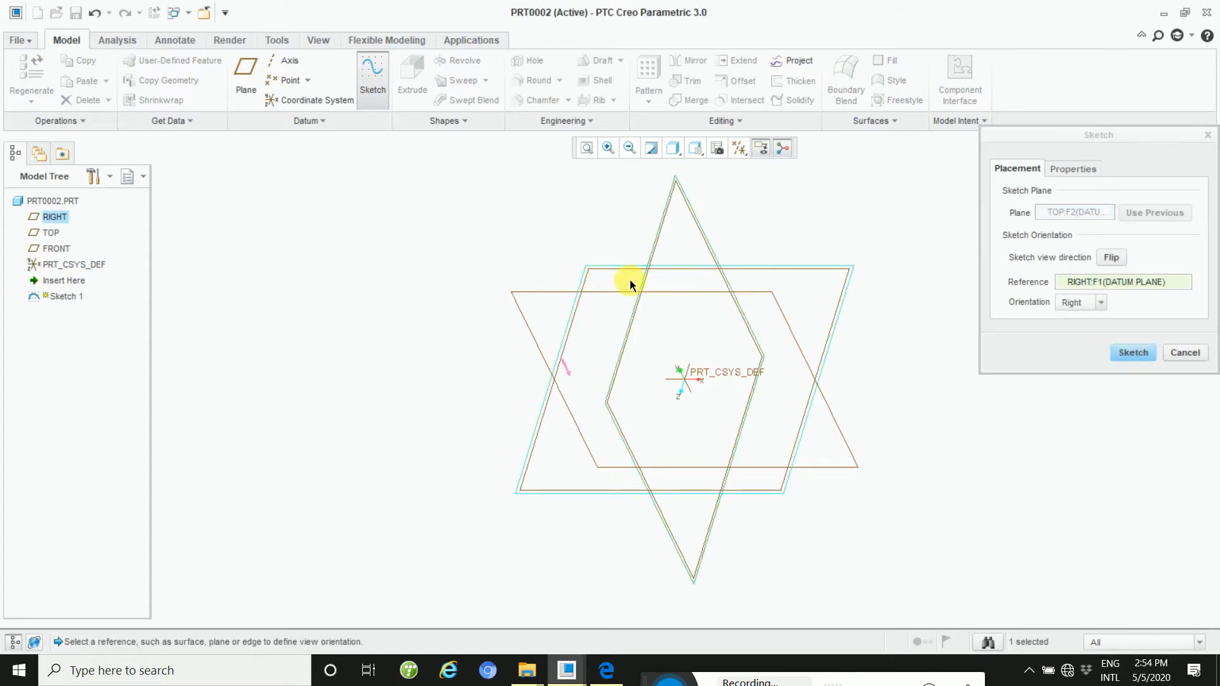
left_click(1134, 353)
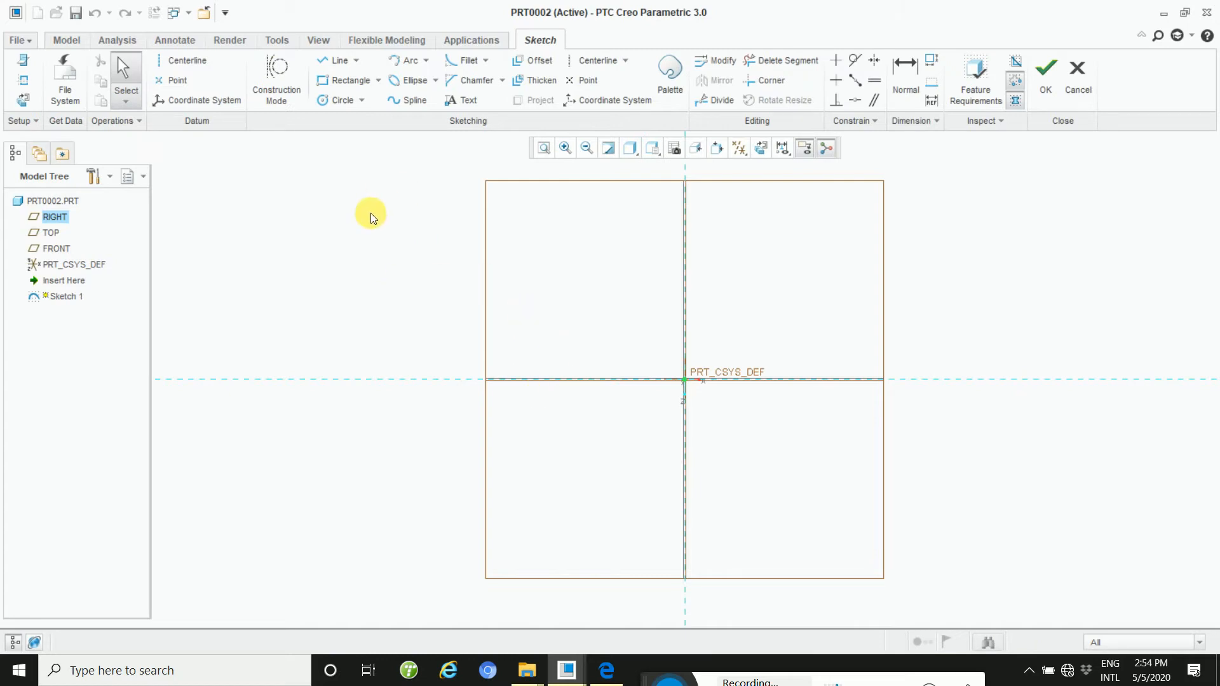
- Change the system color scheme to Dark background
left_click(23, 39)
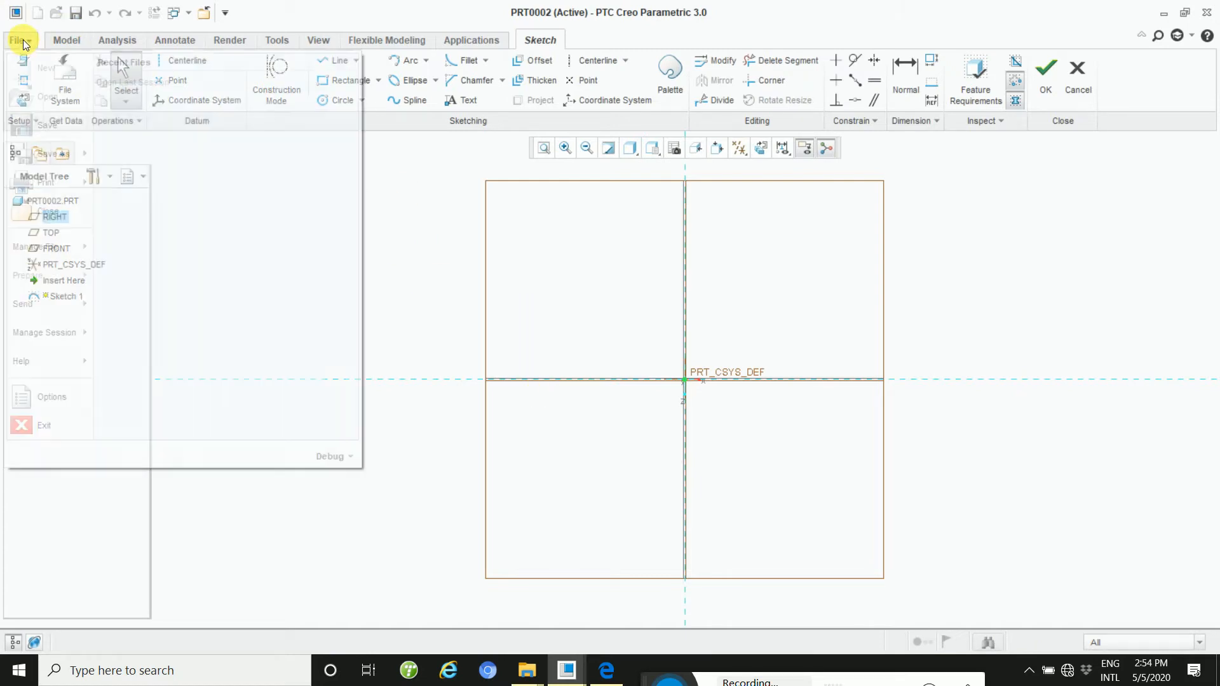
left_click(65, 394)
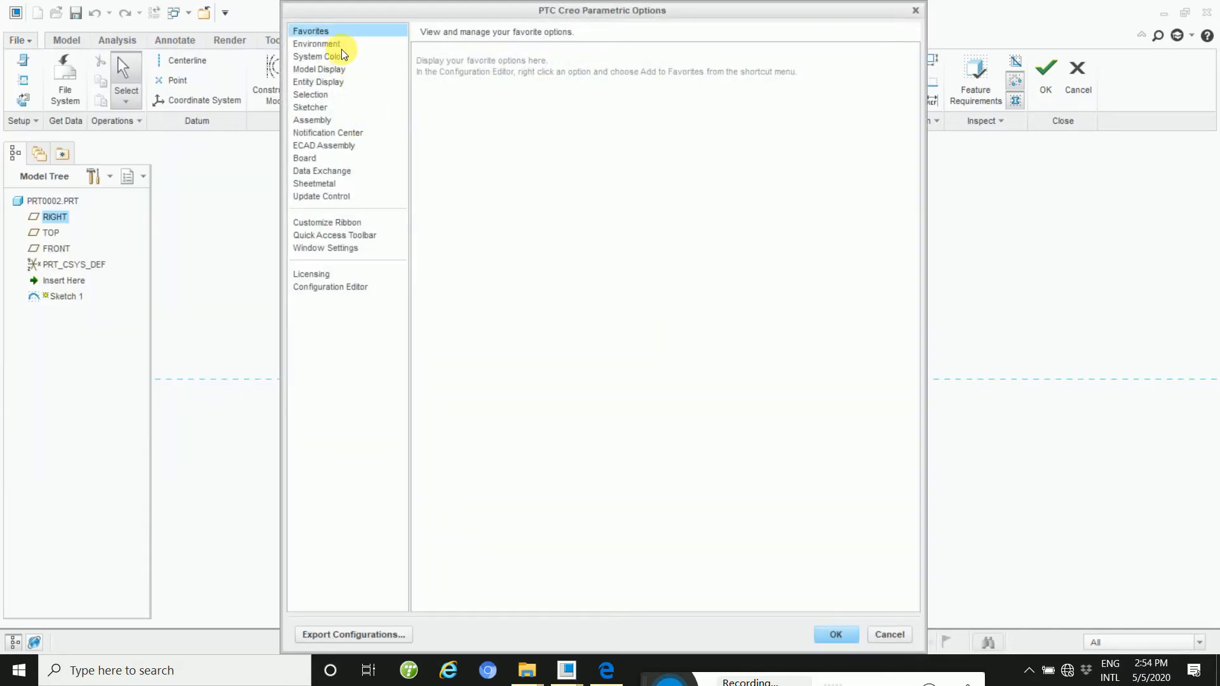
left_click(340, 59)
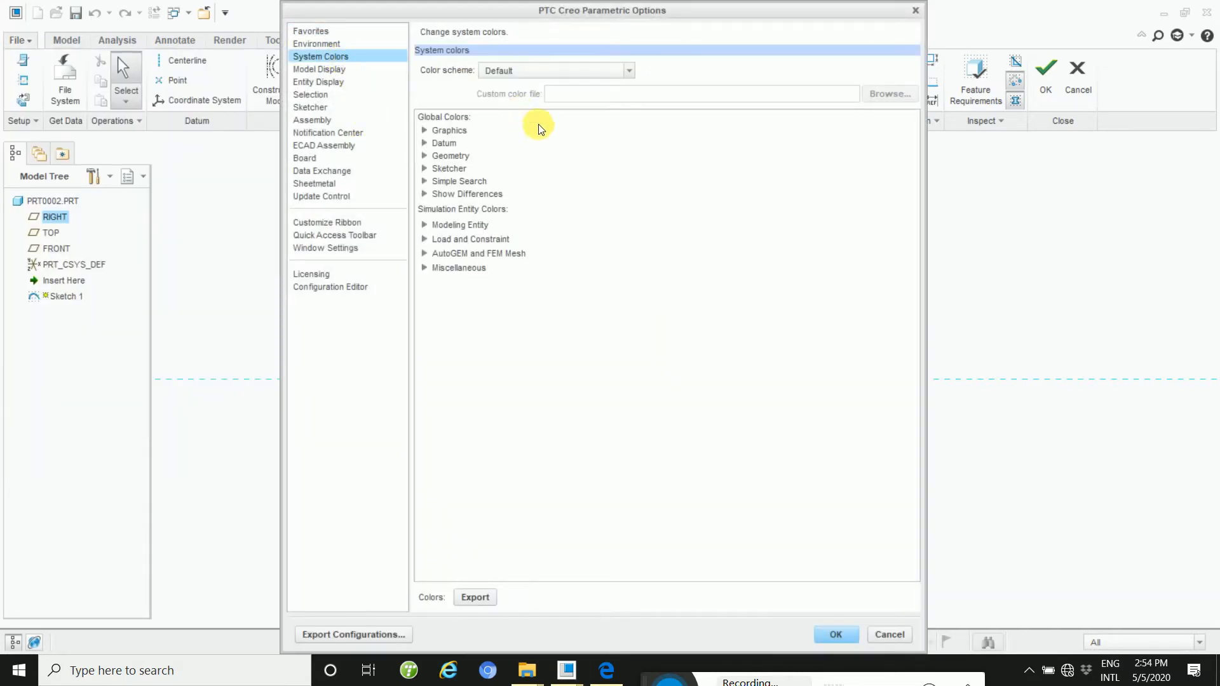
left_click(581, 71)
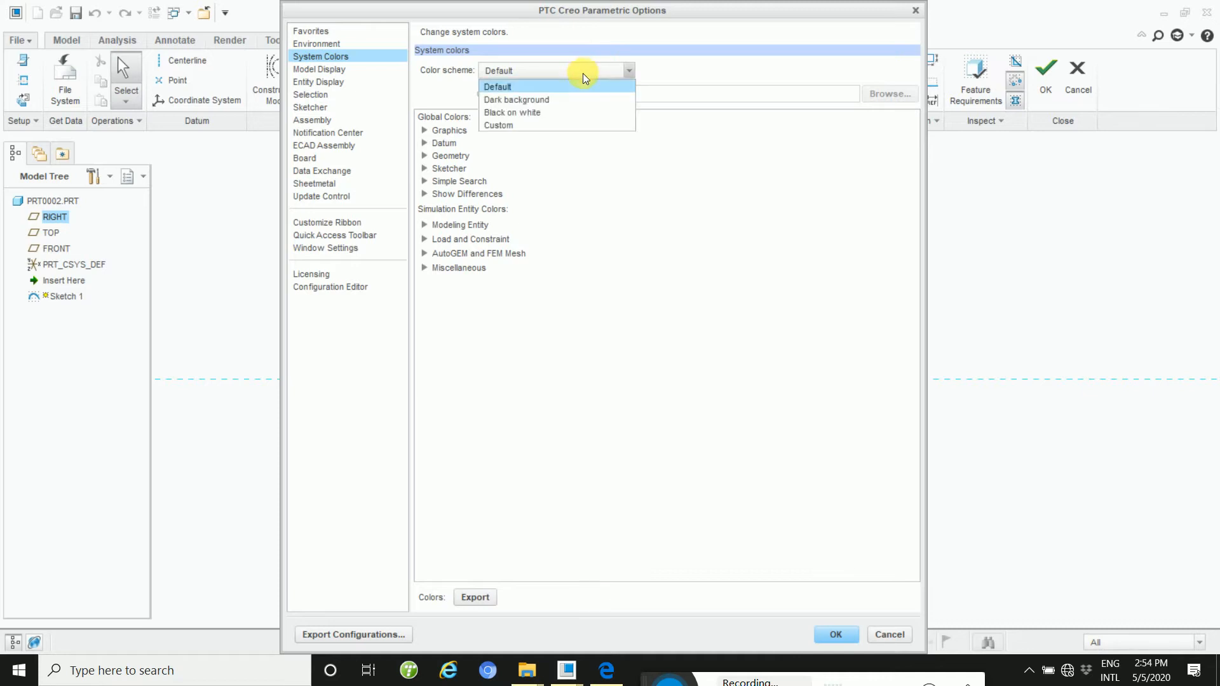
left_click(571, 100)
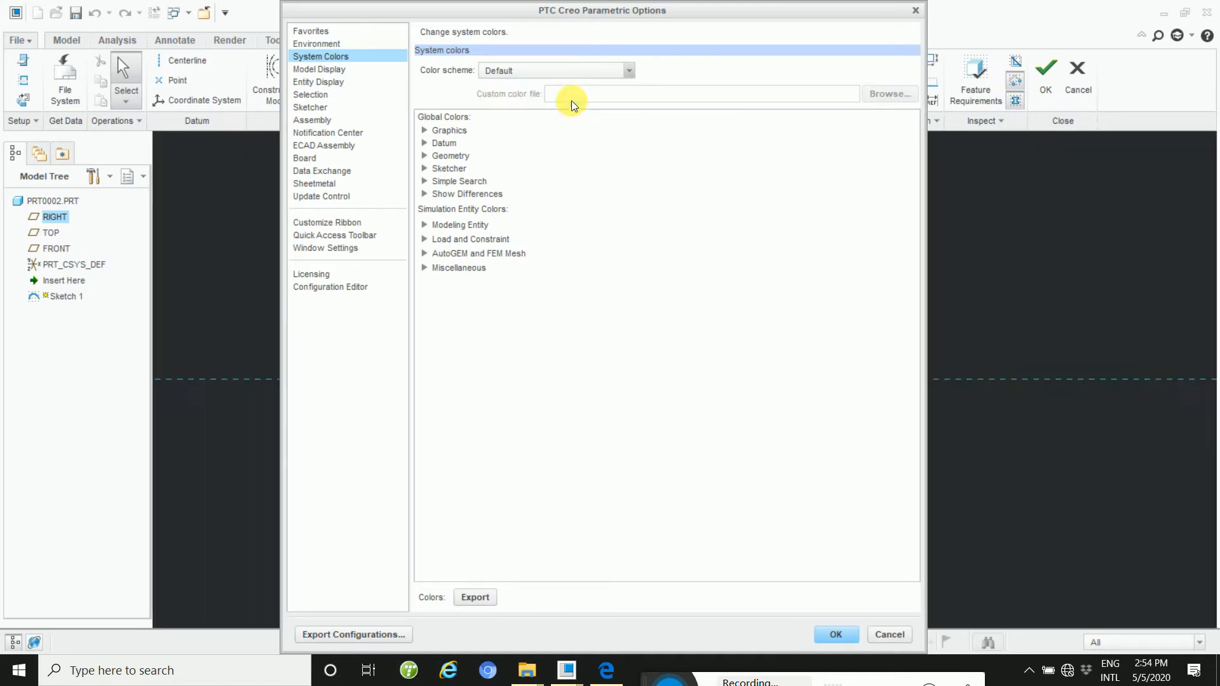
left_click(836, 635)
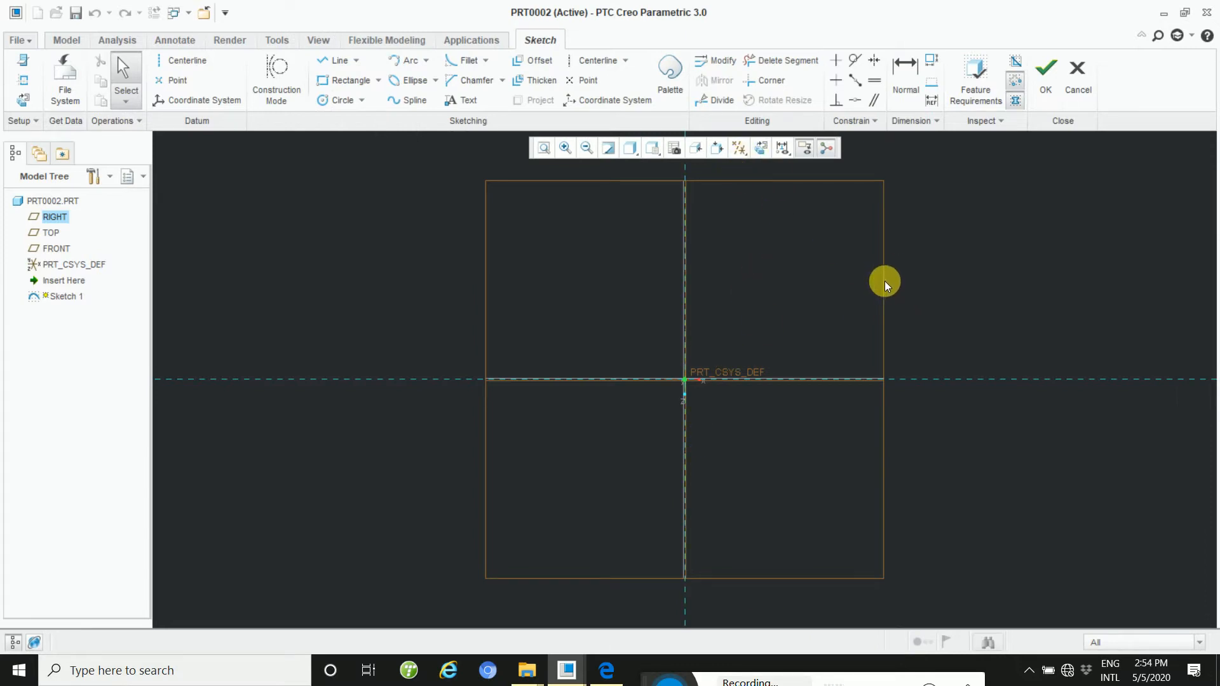
- Turn off the display of datum planes in the sketch view
left_click(747, 155)
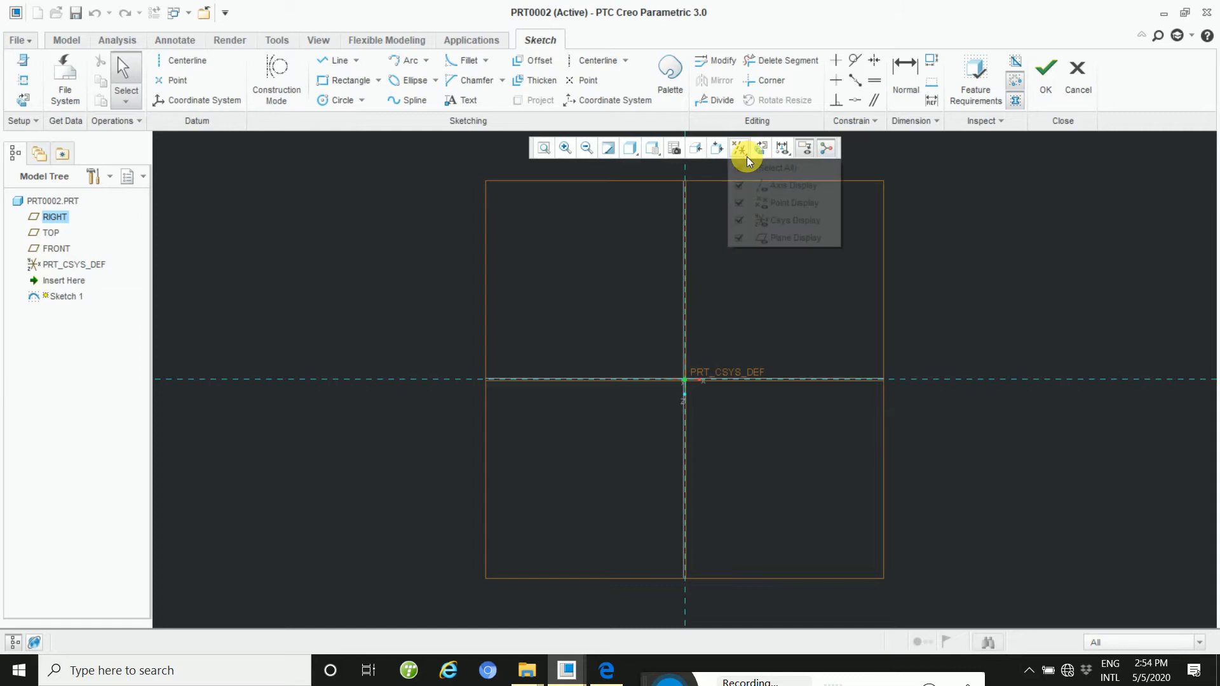
left_click(740, 240)
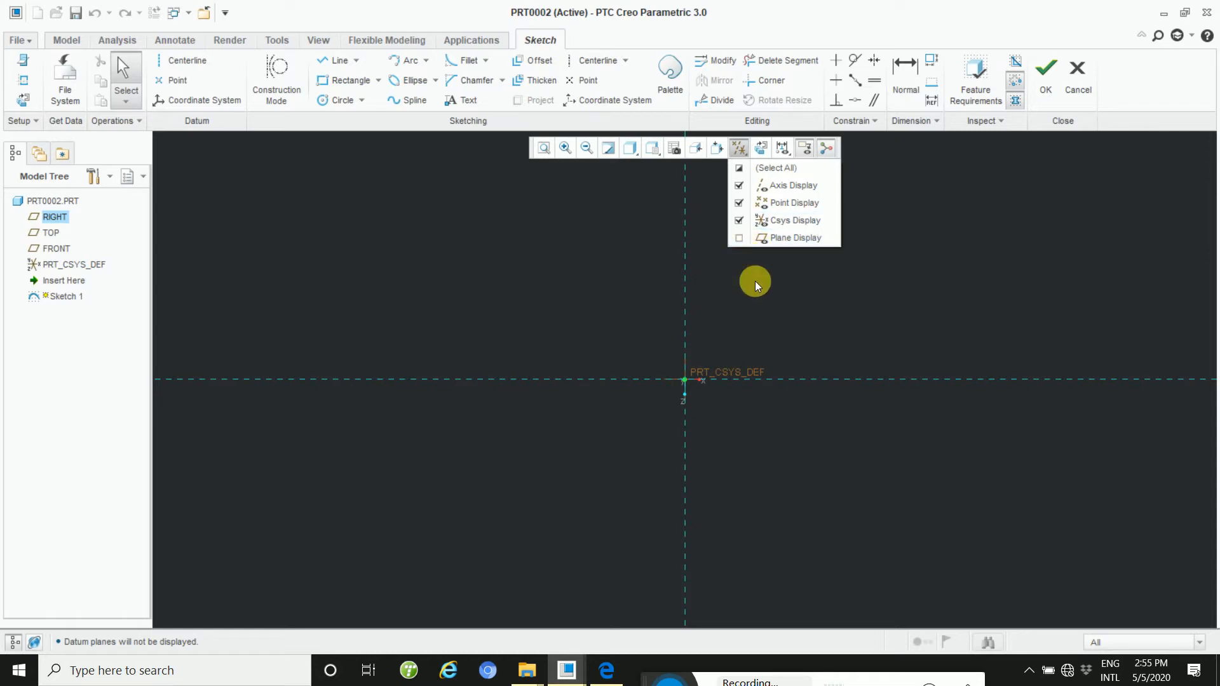
left_click(771, 299)
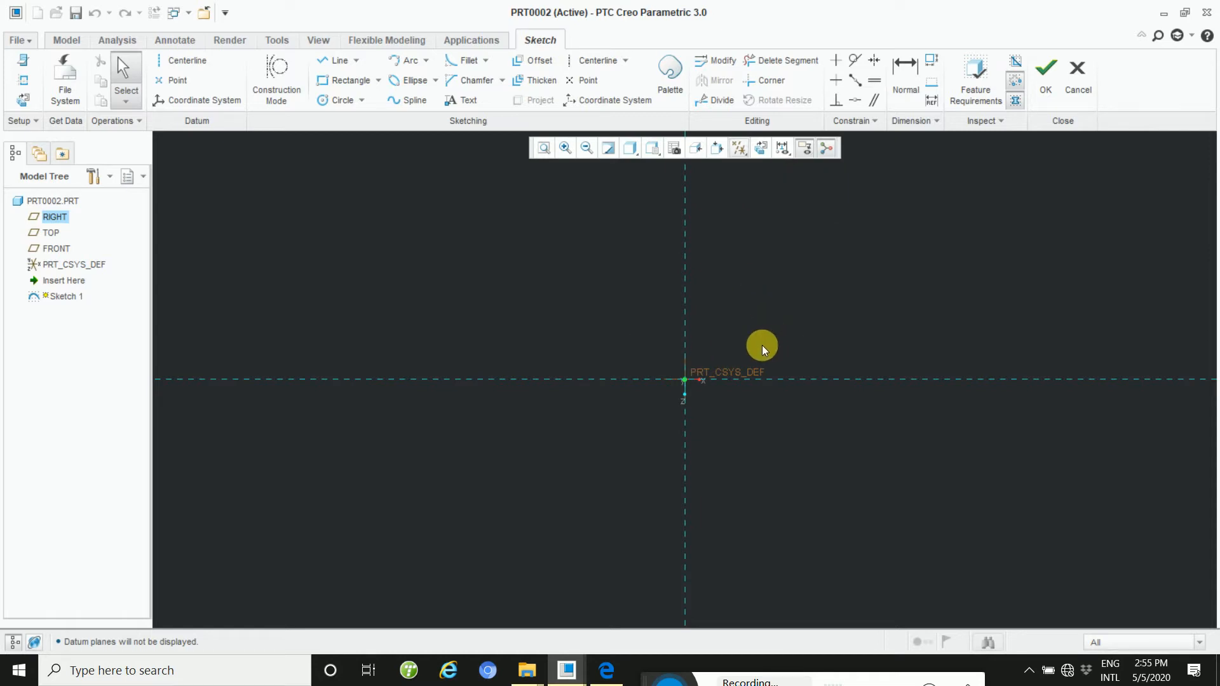
- Switch to 05.pdf in the browser, examine the Exercise No. 05 drawing's dimensions enlarged, and return to the Creo Parametric sketch
left_click(607, 668)
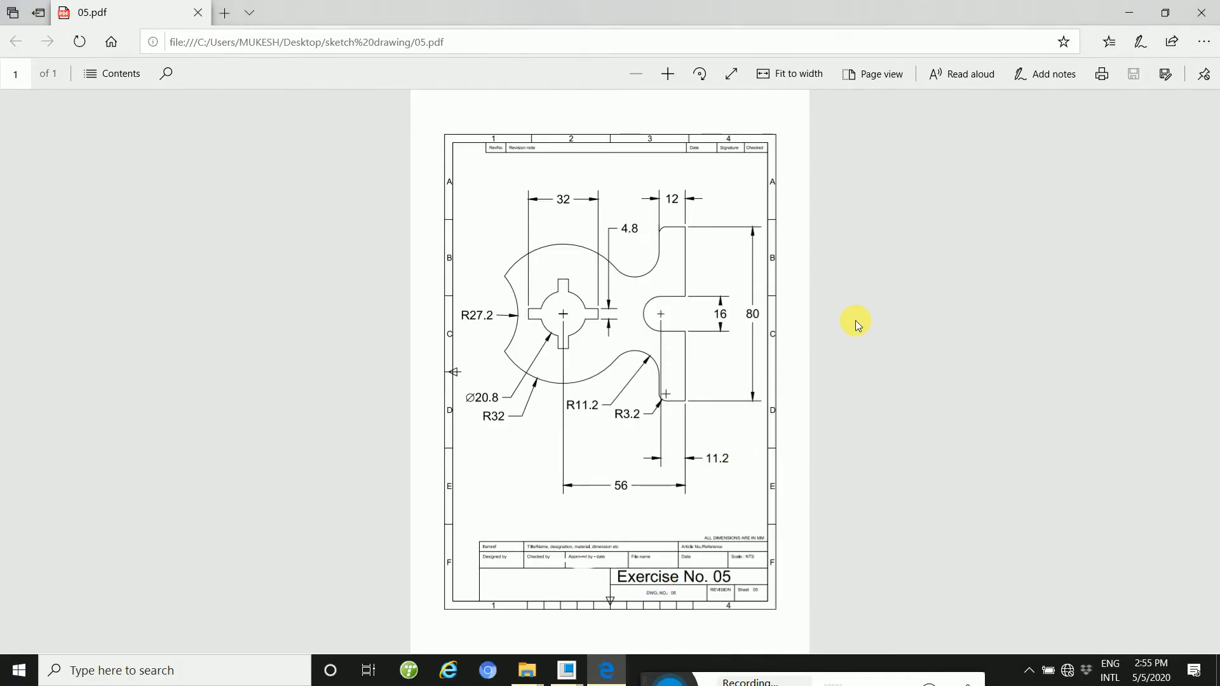
left_click(667, 74)
left_click(668, 73)
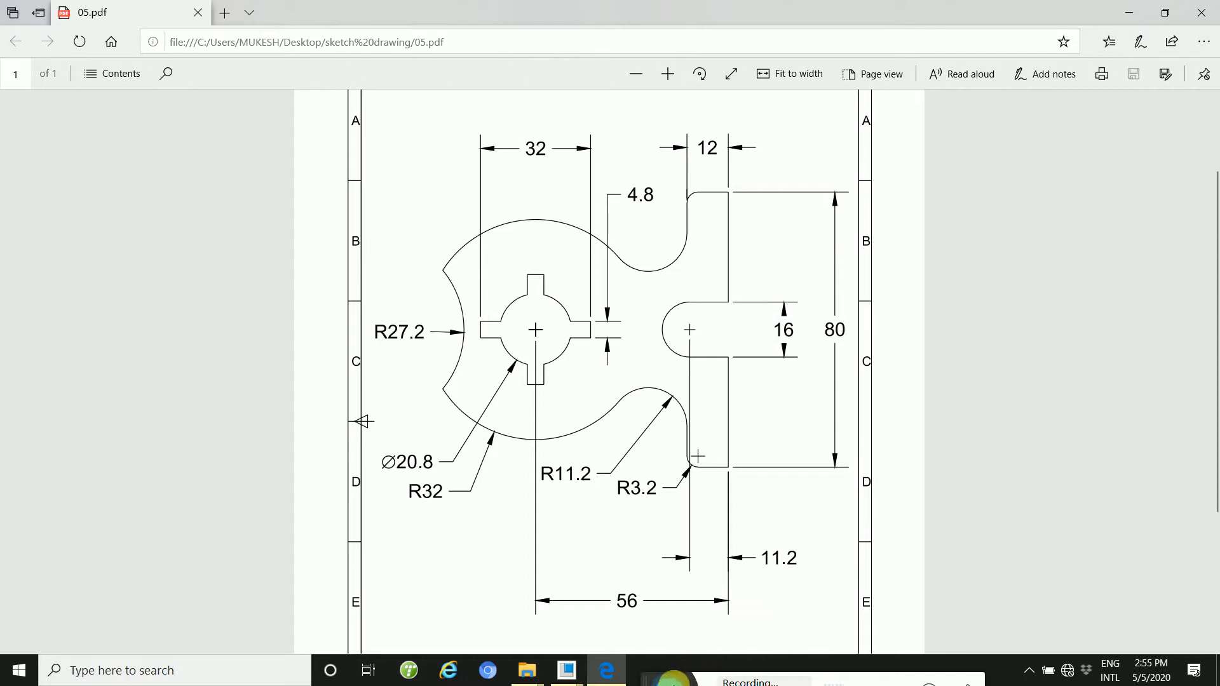
left_click(578, 672)
left_click(650, 609)
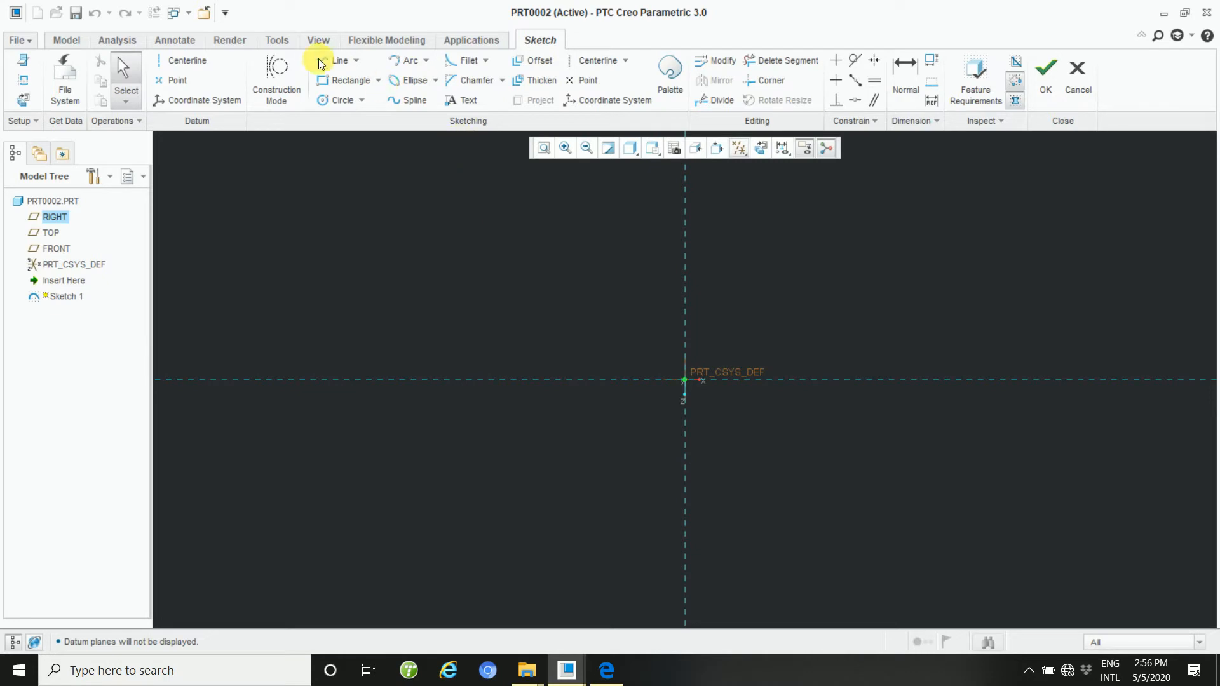
- Sketch a circle about 353 in diameter centred on the origin
left_click(325, 102)
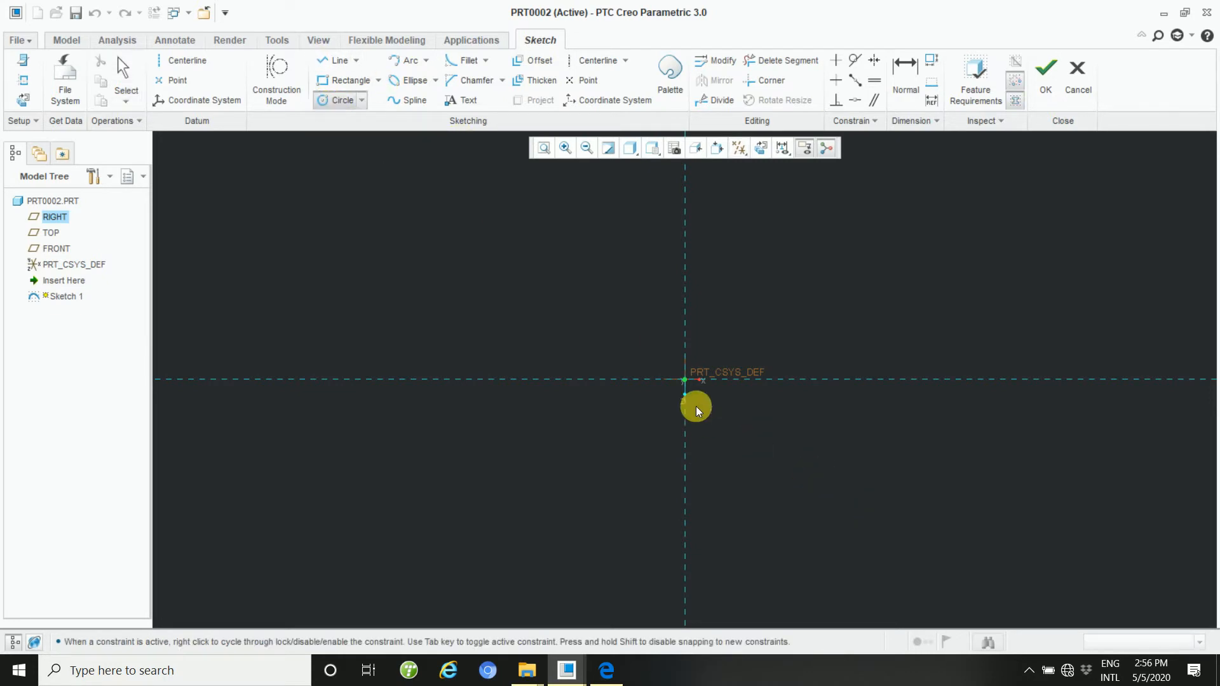
left_click(685, 380)
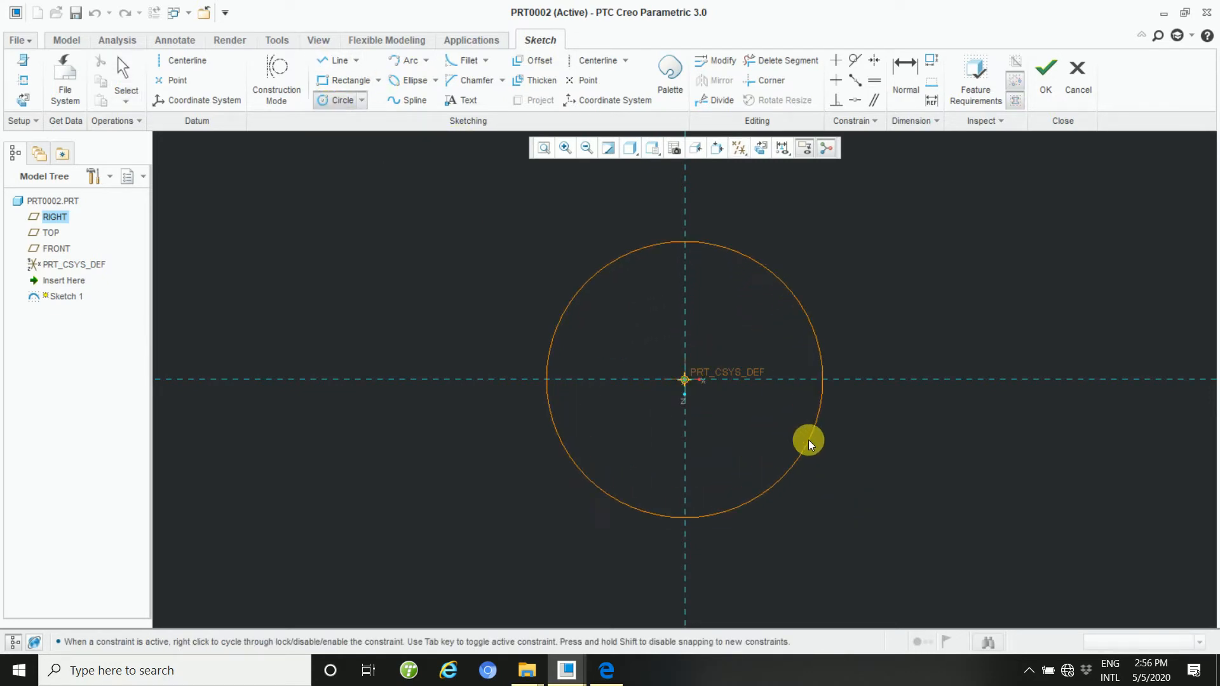
left_click(808, 440)
middle_click(825, 448)
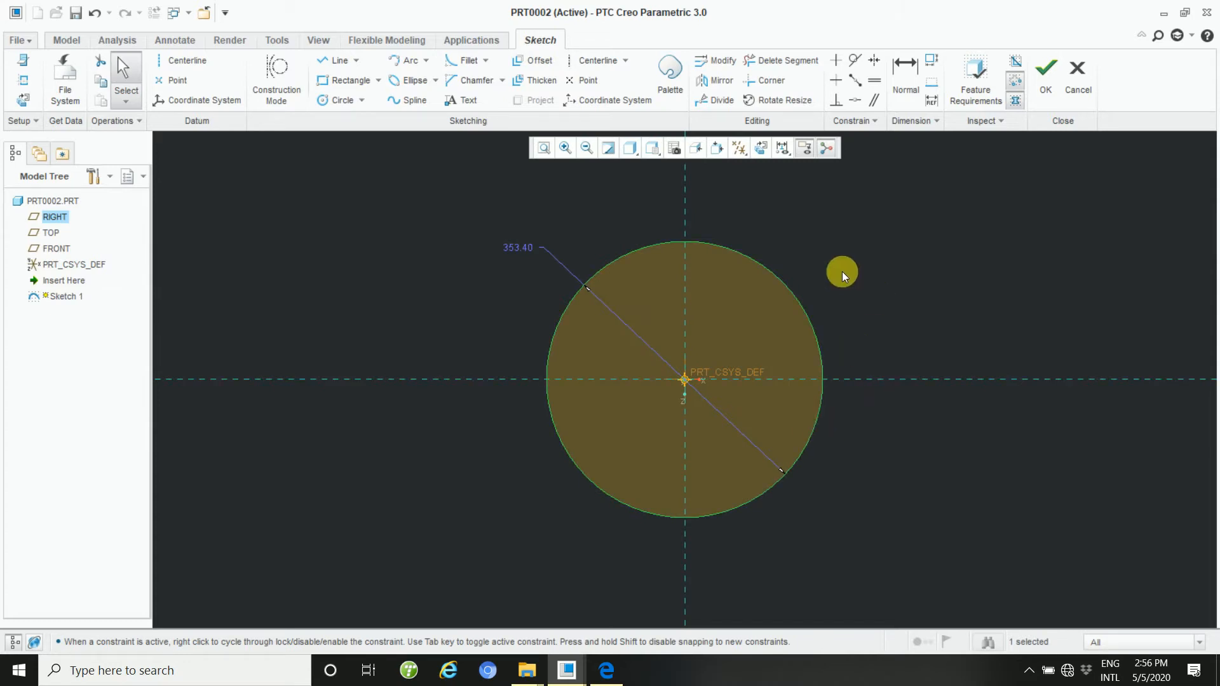
- Set the diameter of the circle at the origin to 74
double_click(524, 248)
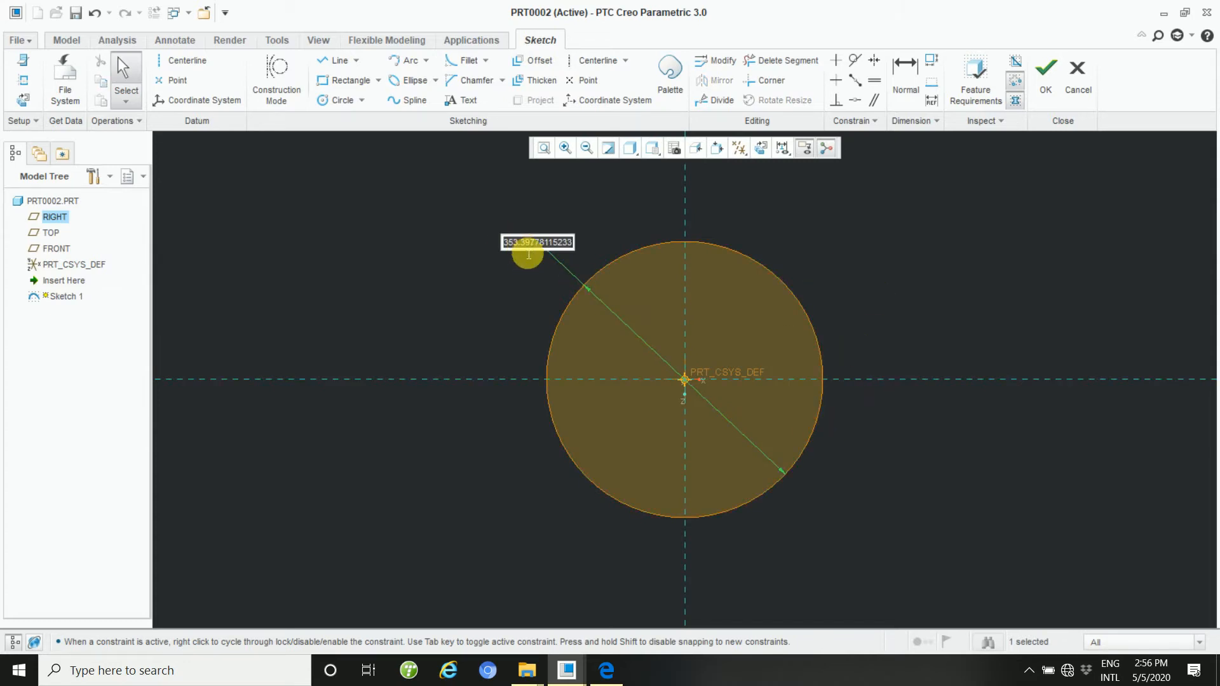
key("BackSpace")
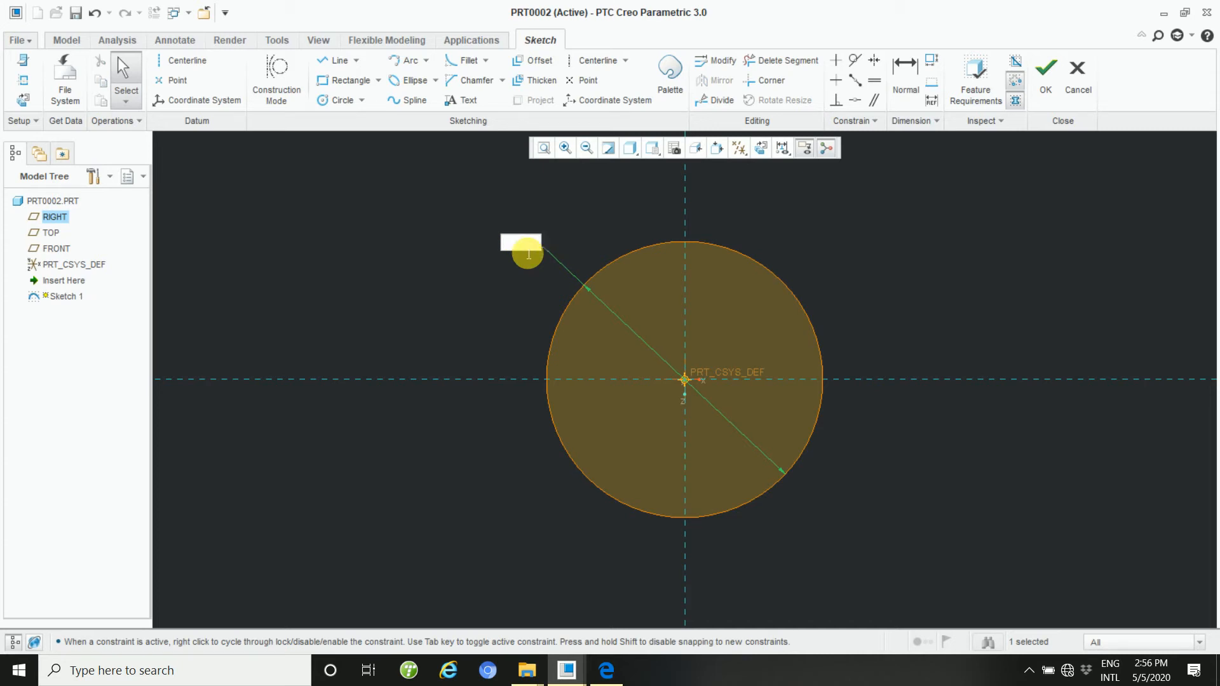
type("77")
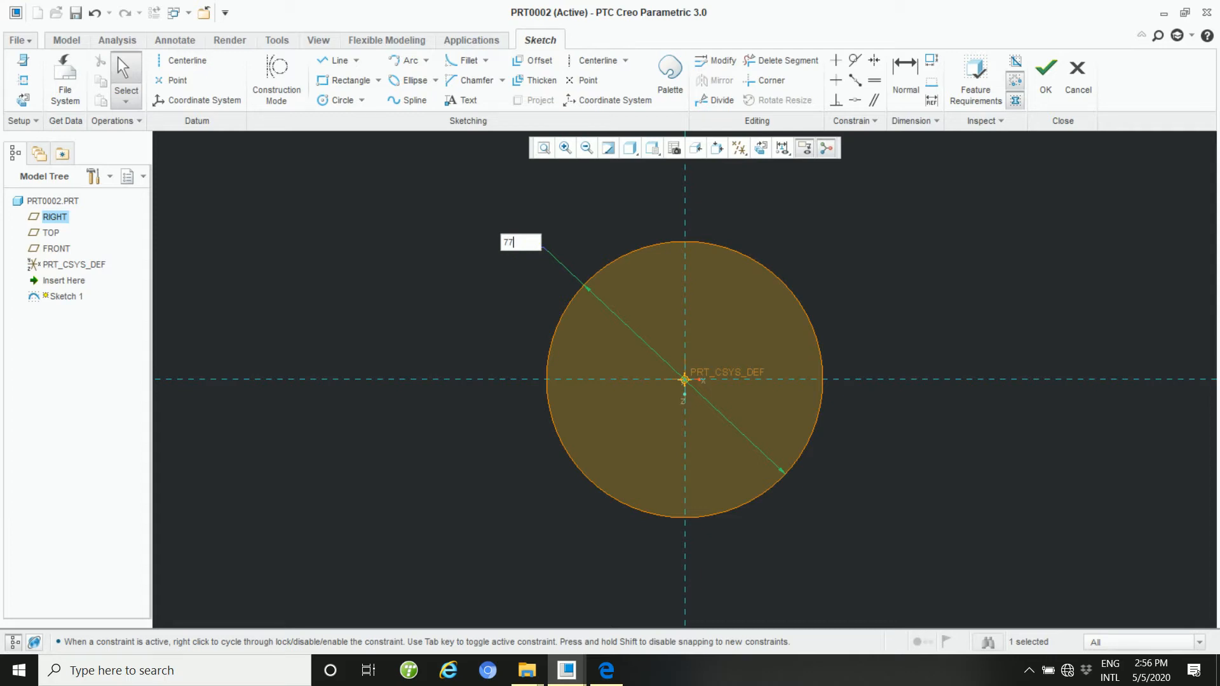
key("BackSpace")
type("4")
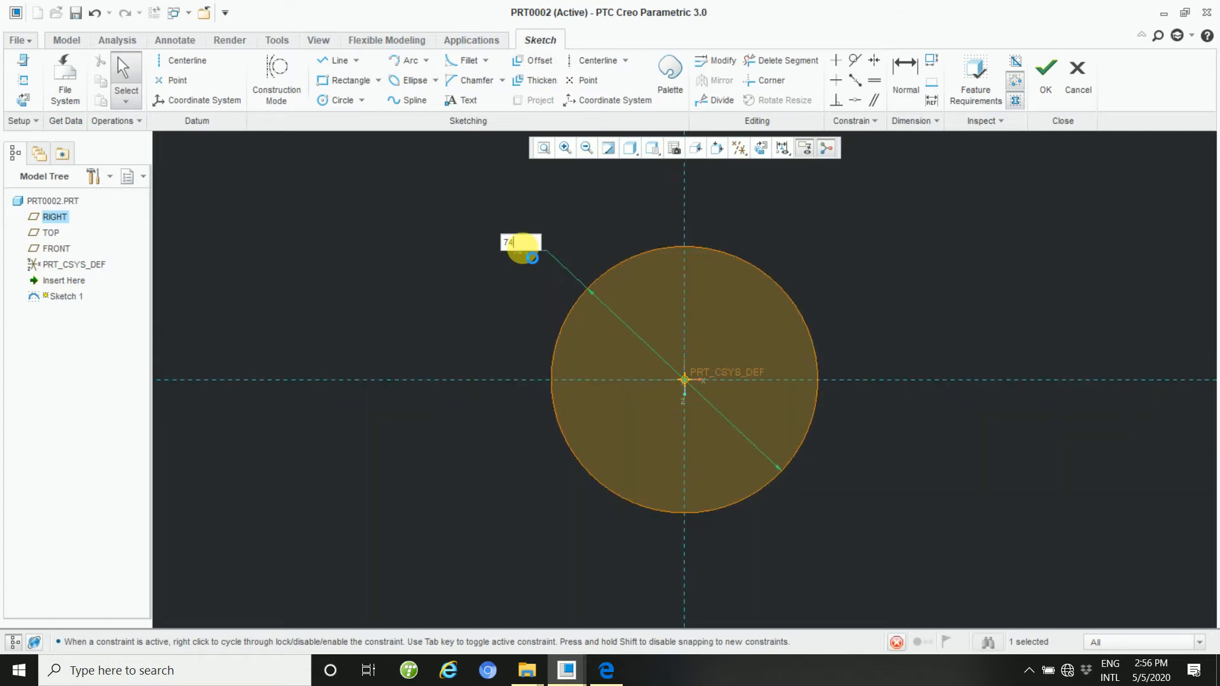
key("Return")
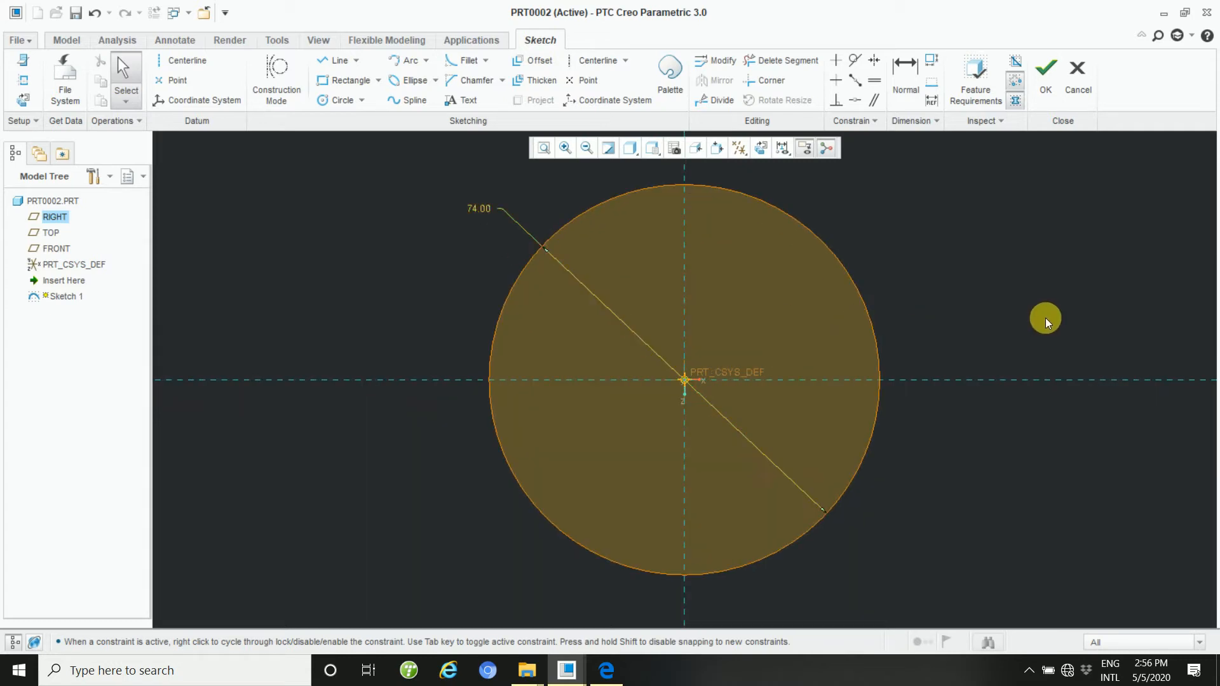
- Sketch two equal, vertically aligned circles about 17 in diameter to the right of the 74 circle, one above and one below the horizontal axis
mouse_move(1005, 318)
middle_mouse_down("ctrl")
mouse_move(1005, 384)
mouse_move(952, 241)
mouse_move(953, 287)
middle_mouse_up("ctrl")
mouse_move(1012, 399)
middle_mouse_down("shift")
mouse_move(858, 394)
mouse_move(801, 425)
mouse_move(845, 429)
middle_mouse_up("shift")
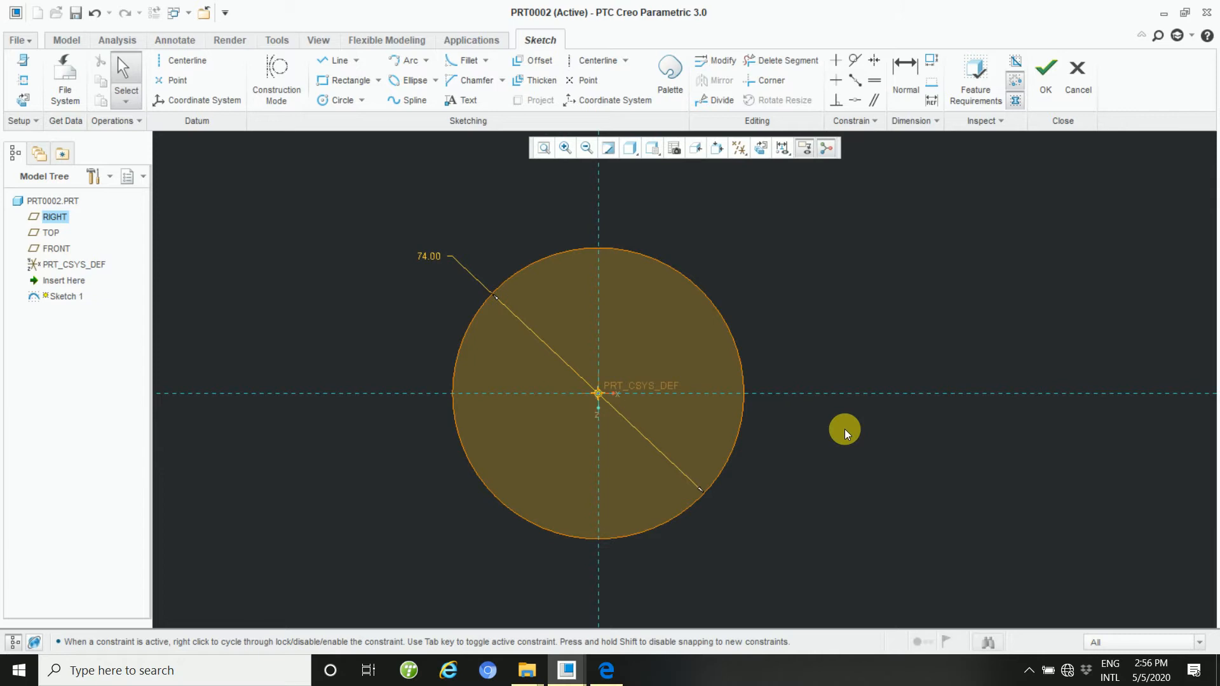
left_click(344, 100)
left_click(776, 285)
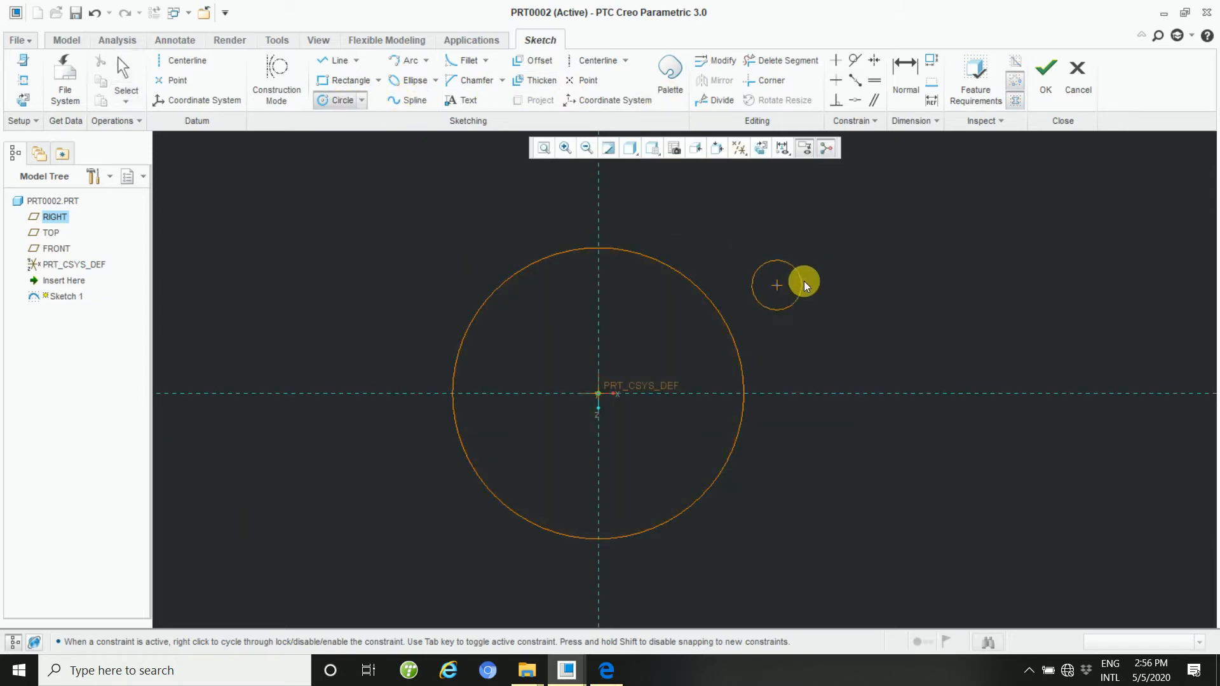
left_click(810, 283)
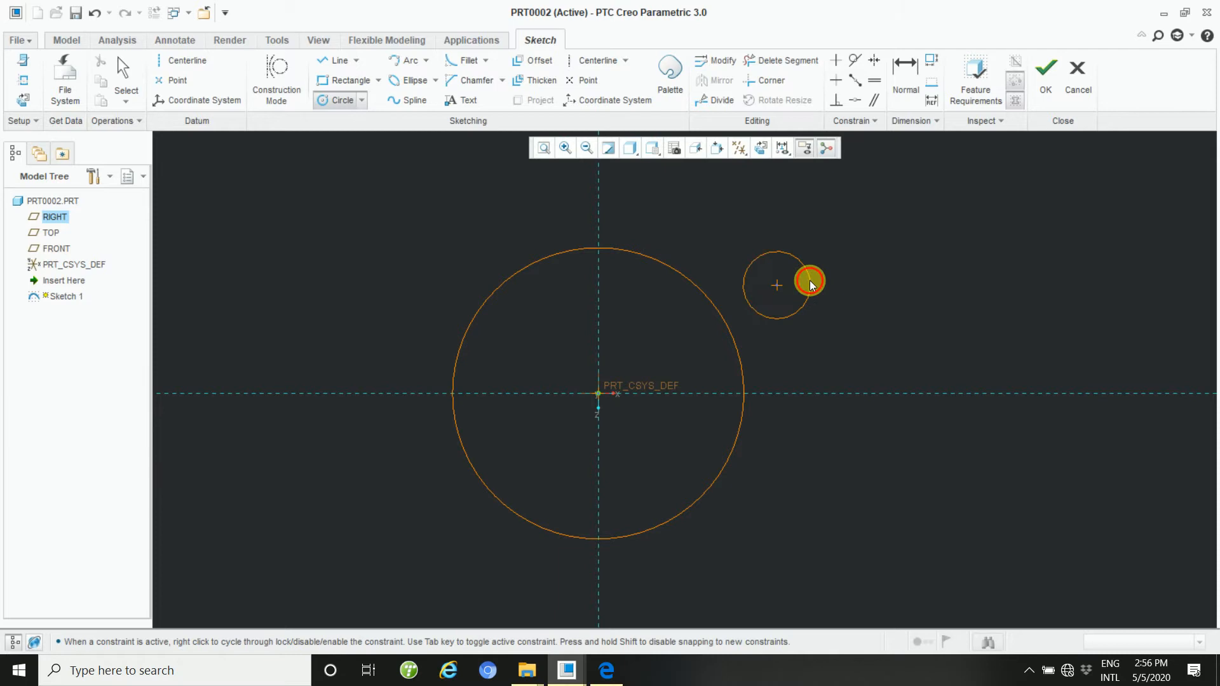
left_click(775, 492)
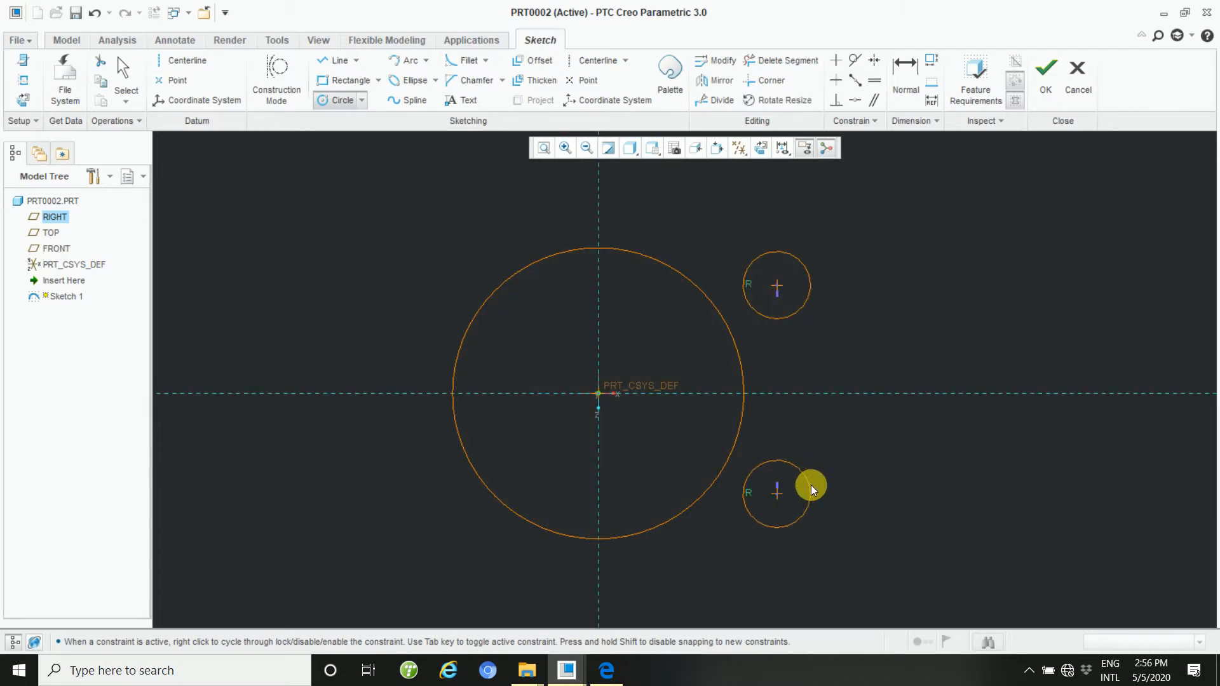
left_click(811, 485)
middle_click(826, 481)
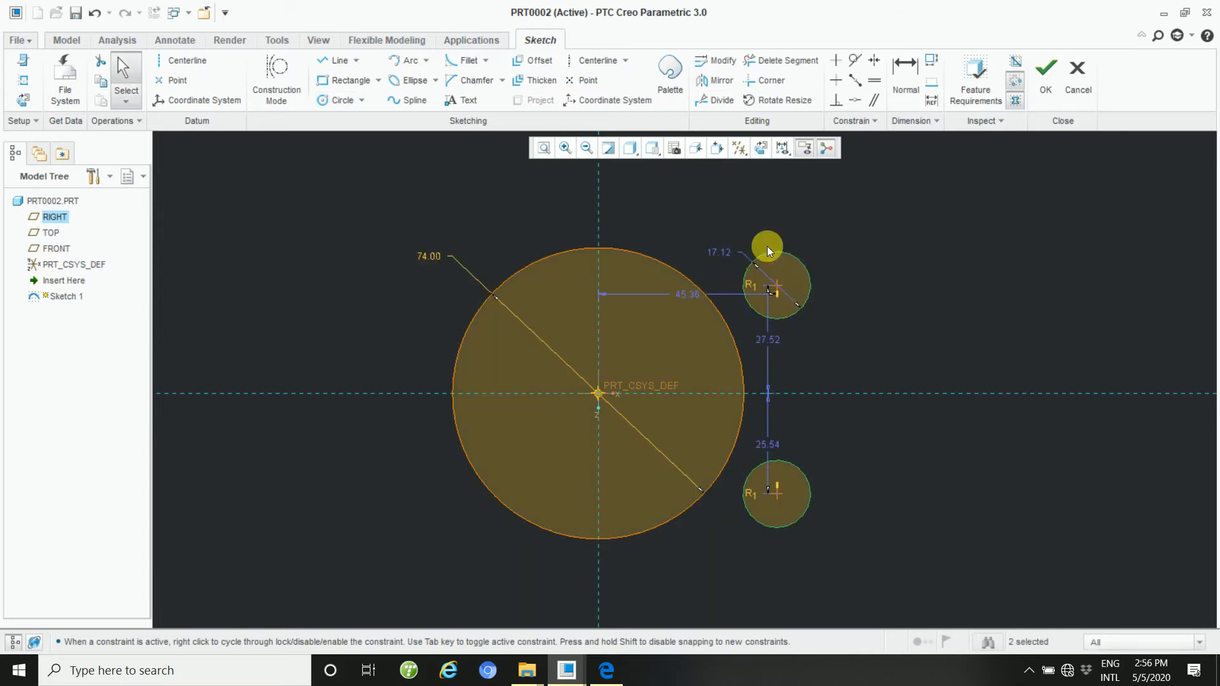
- Set the diameter of the two equal small circles to 22.4
double_click(724, 254)
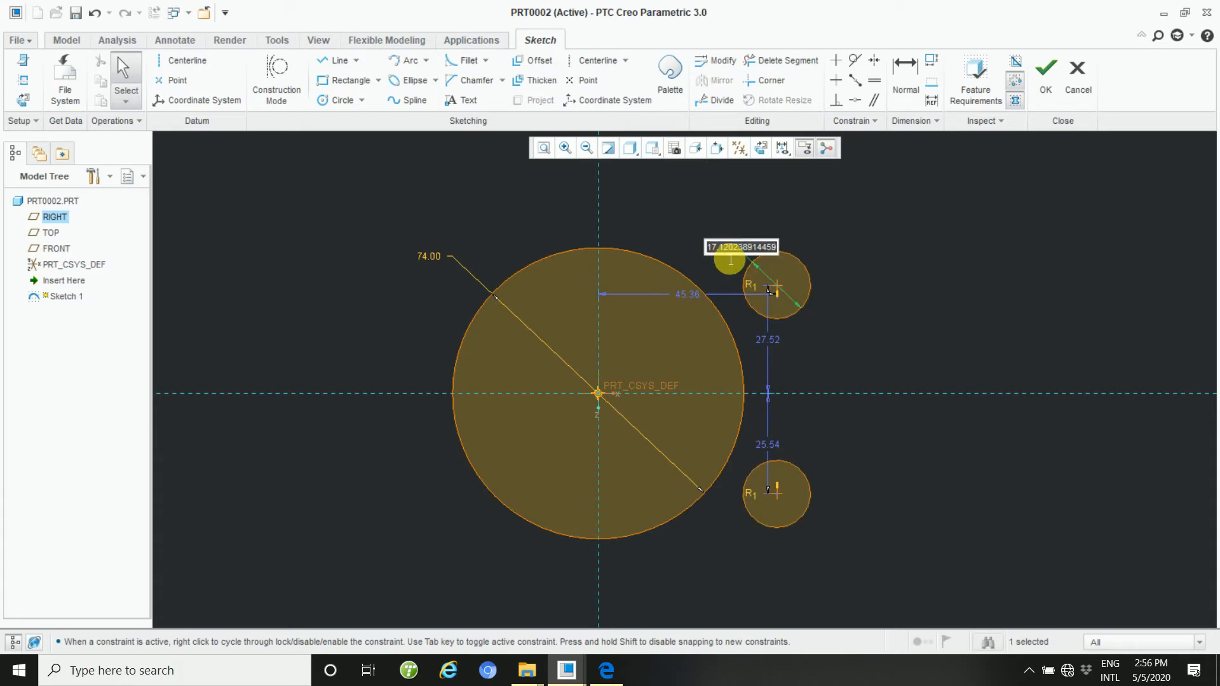
key("BackSpace")
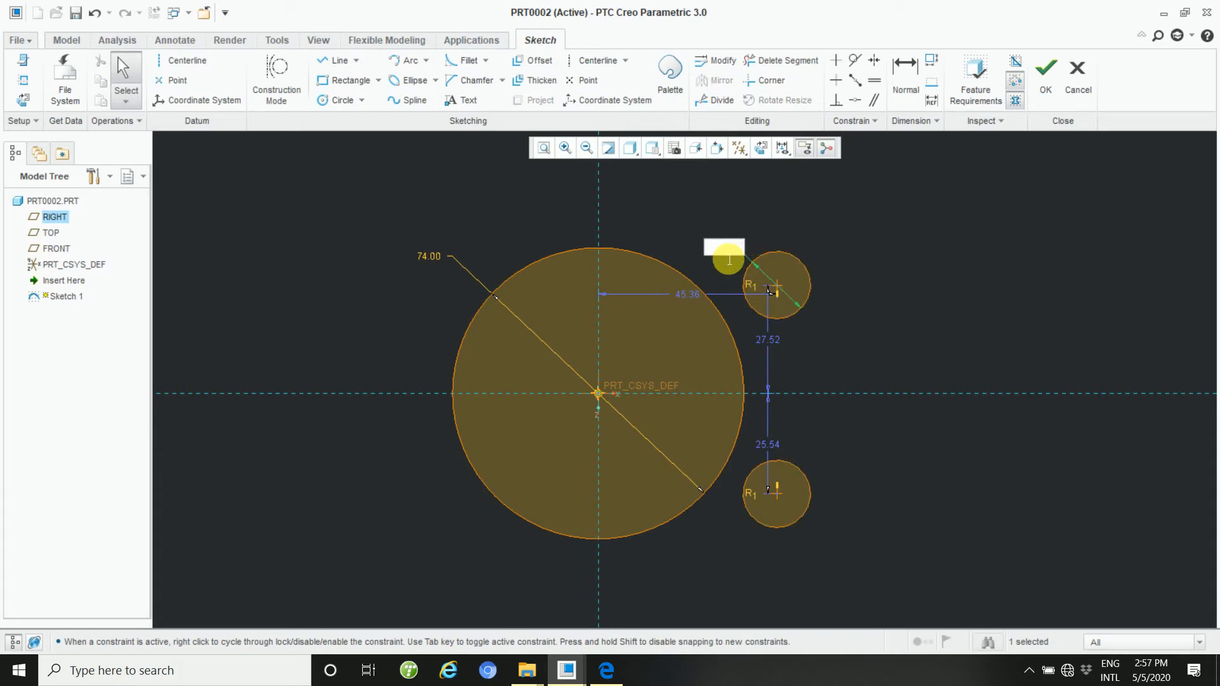
type("22")
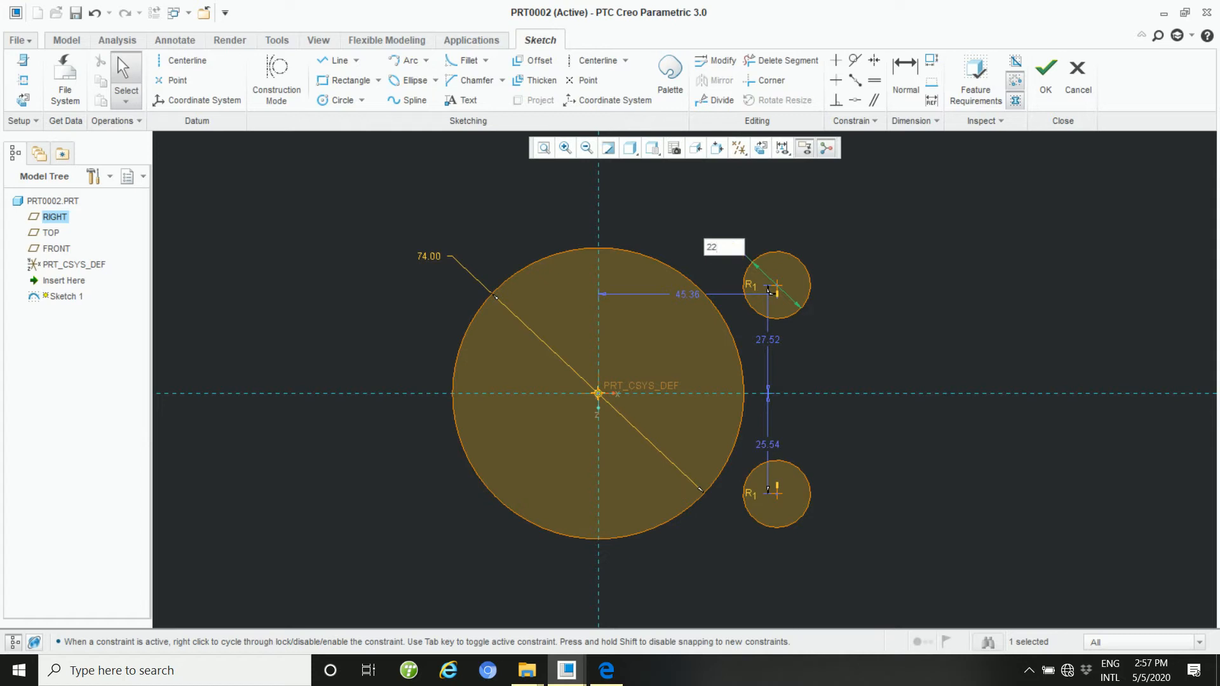
type(".4")
key("Return")
left_click(1058, 296)
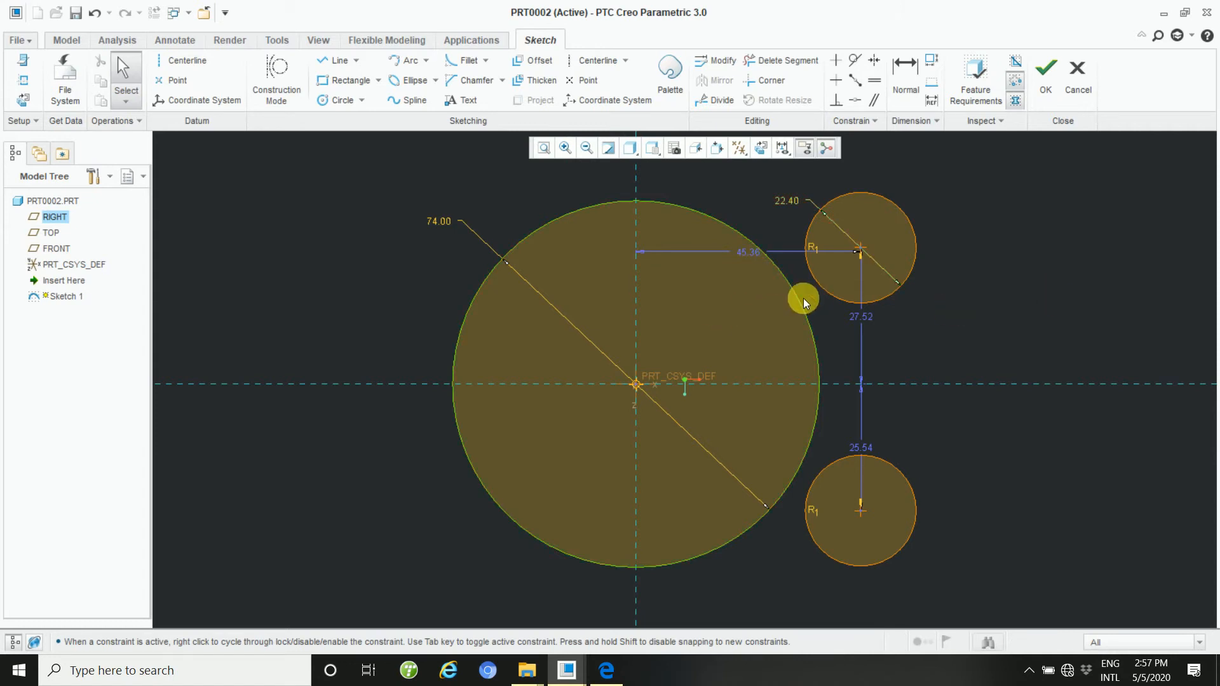
- Make the upper and lower small circles each tangent to the large circle
left_click(853, 62)
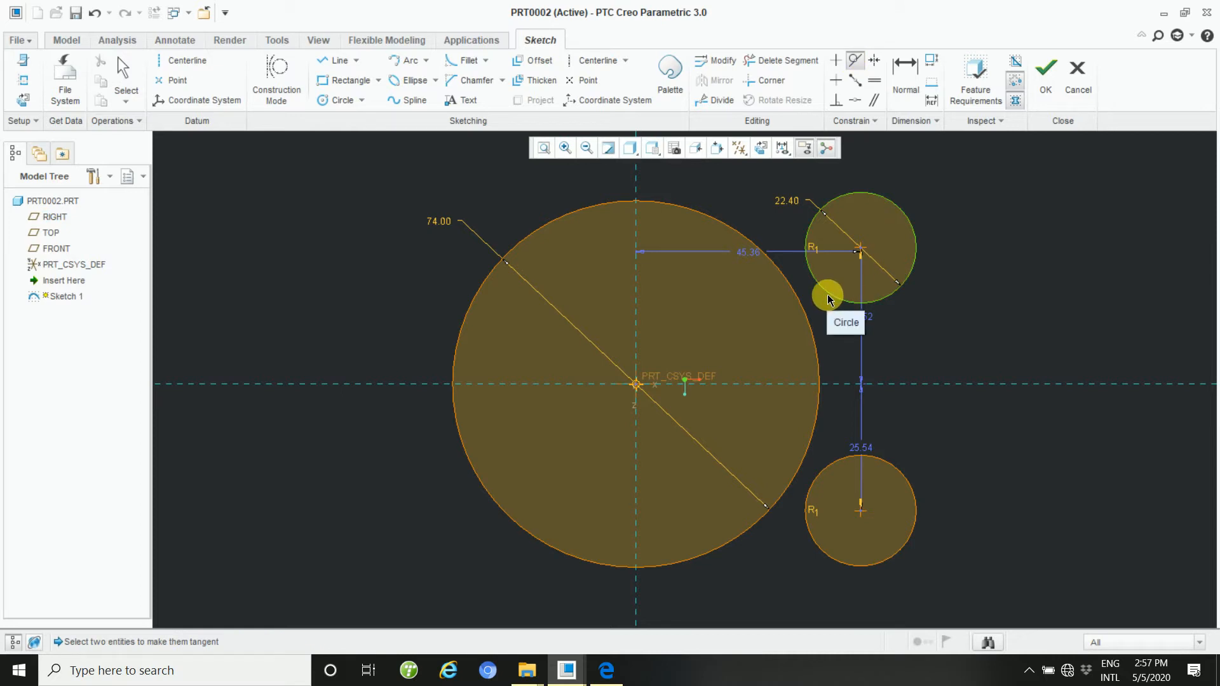
left_click(828, 299)
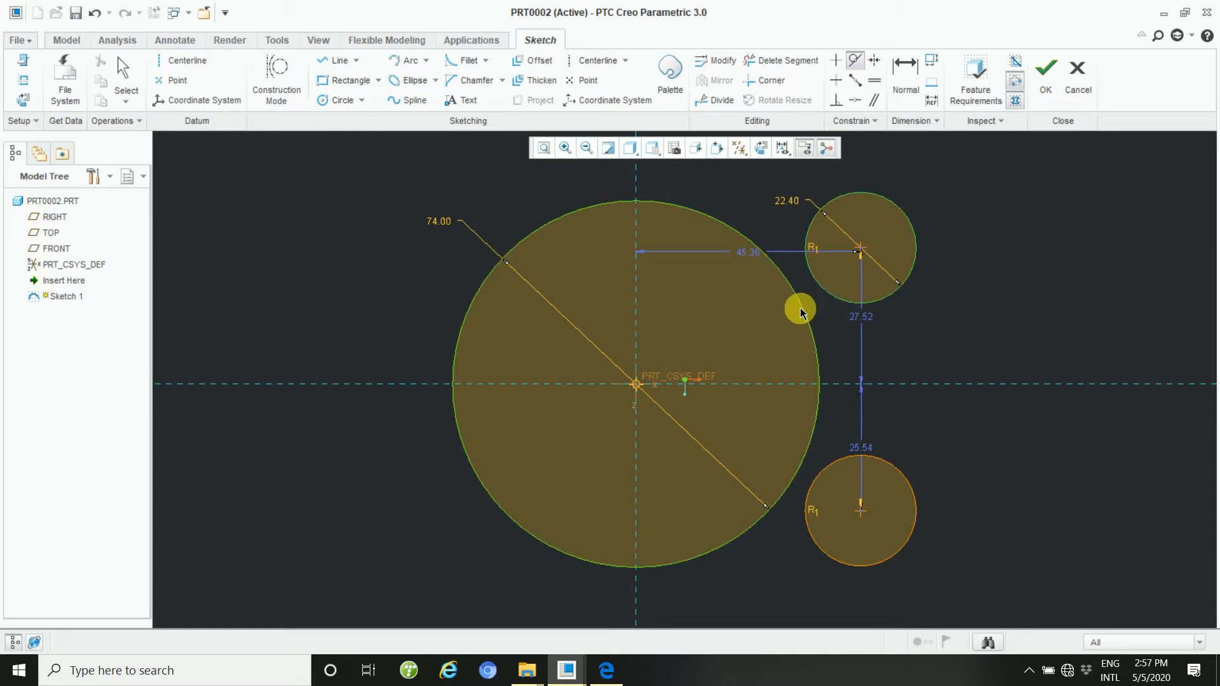
left_click(800, 311)
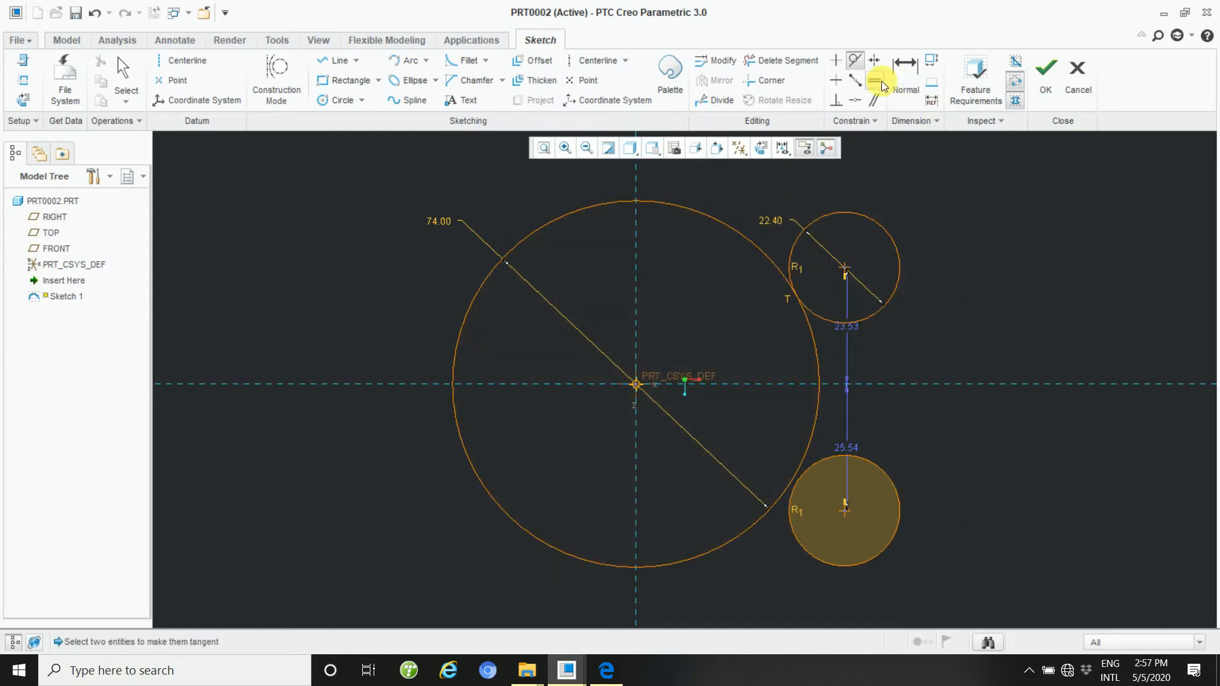
left_click(809, 471)
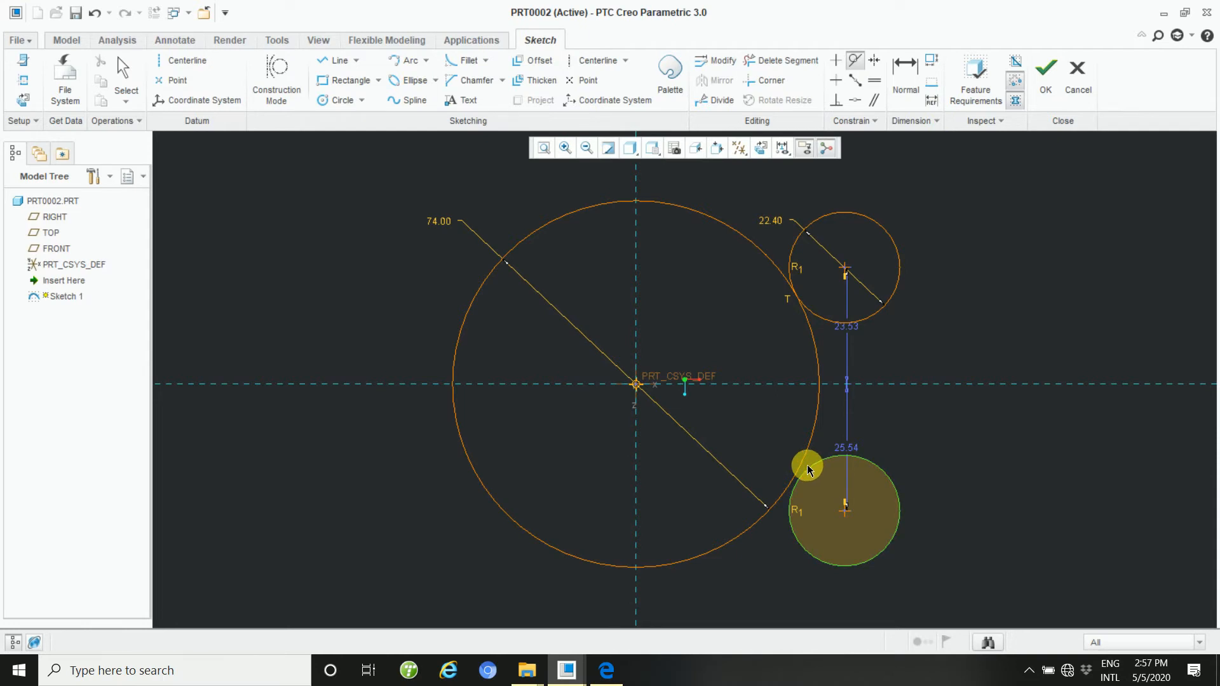
left_click(805, 459)
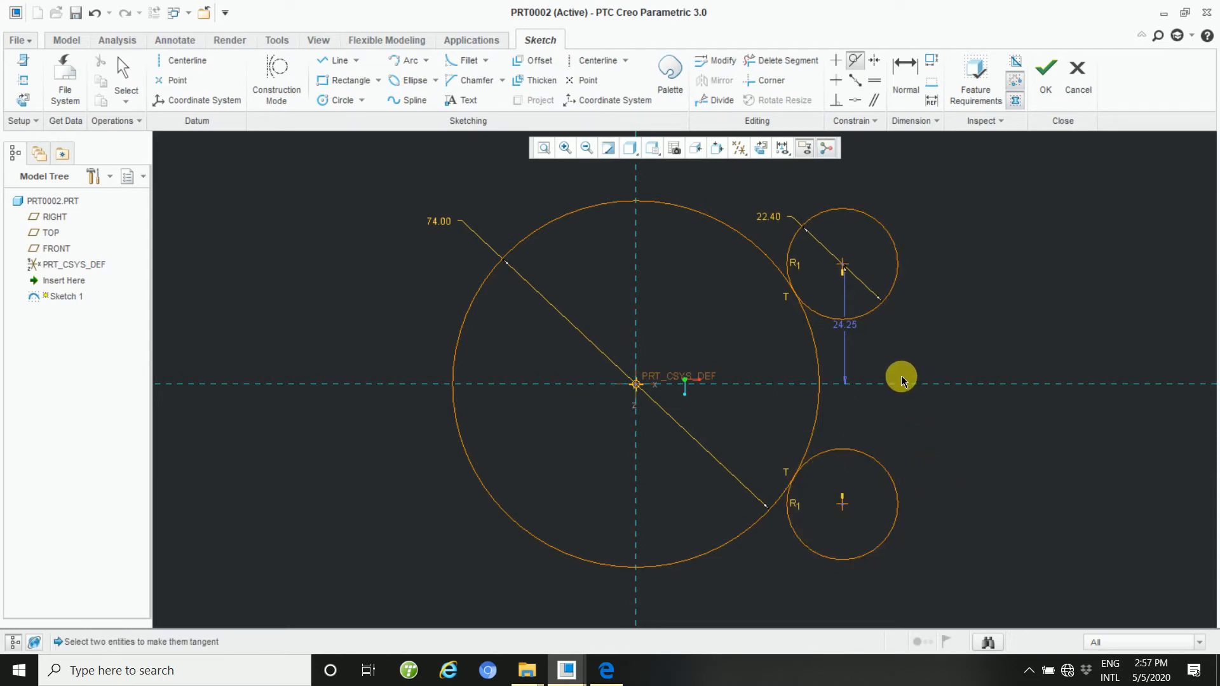
left_click(856, 318)
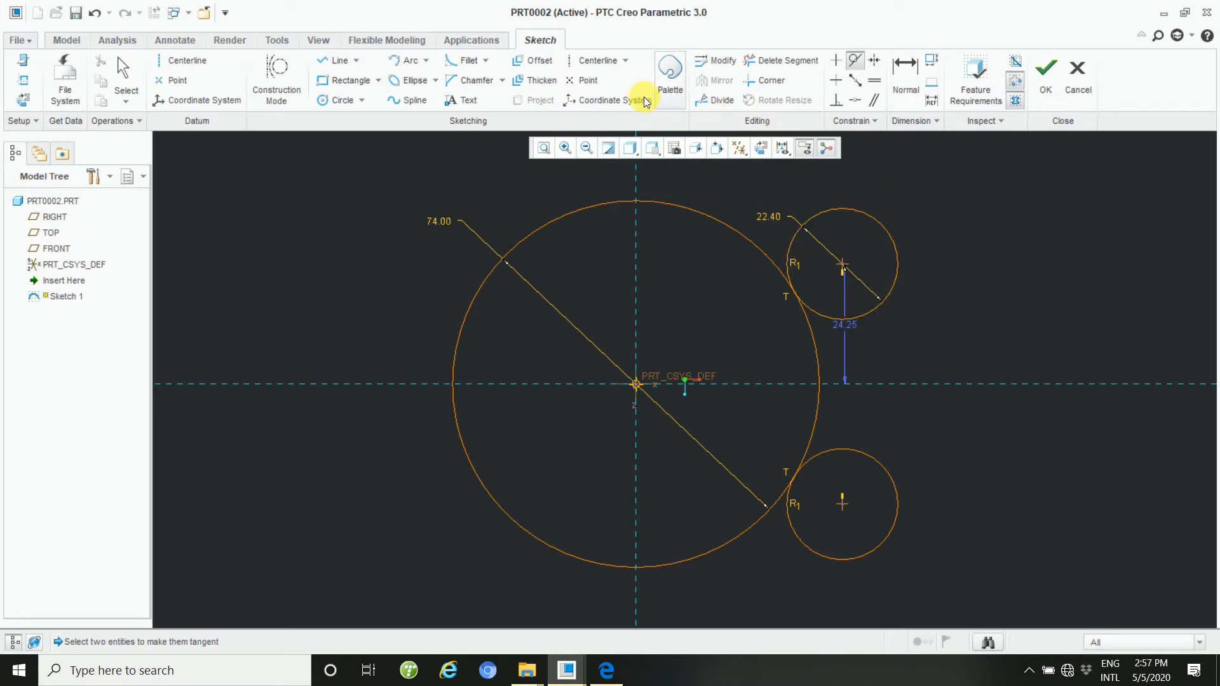
- Sketch connected lines from the upper small circle's right tangent point: about 18 up, about 12 right and about 79 down
left_click(337, 60)
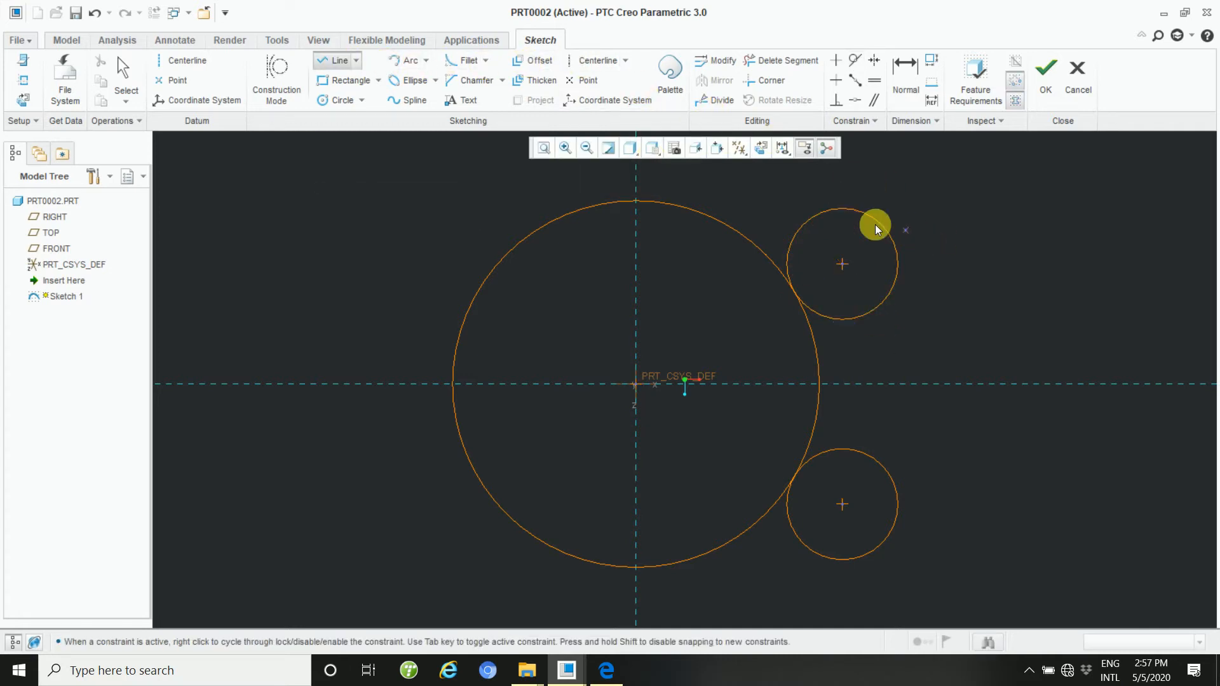
left_click(898, 263)
left_click(897, 174)
left_click(956, 175)
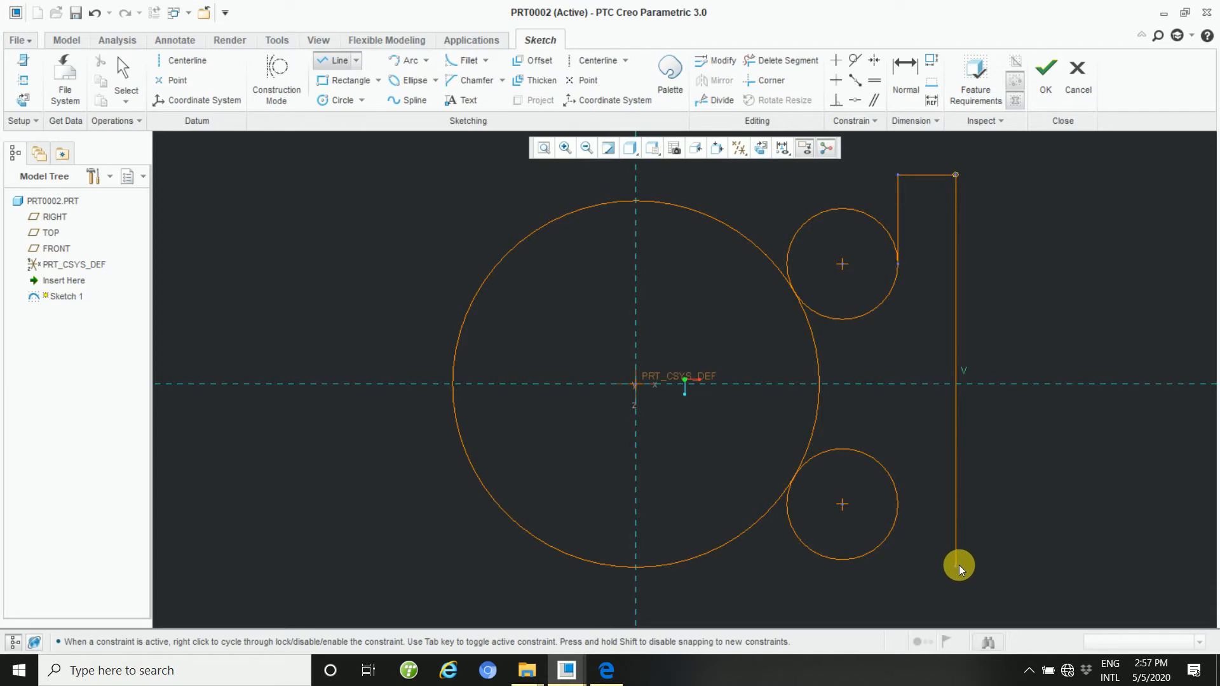
middle_click(995, 552)
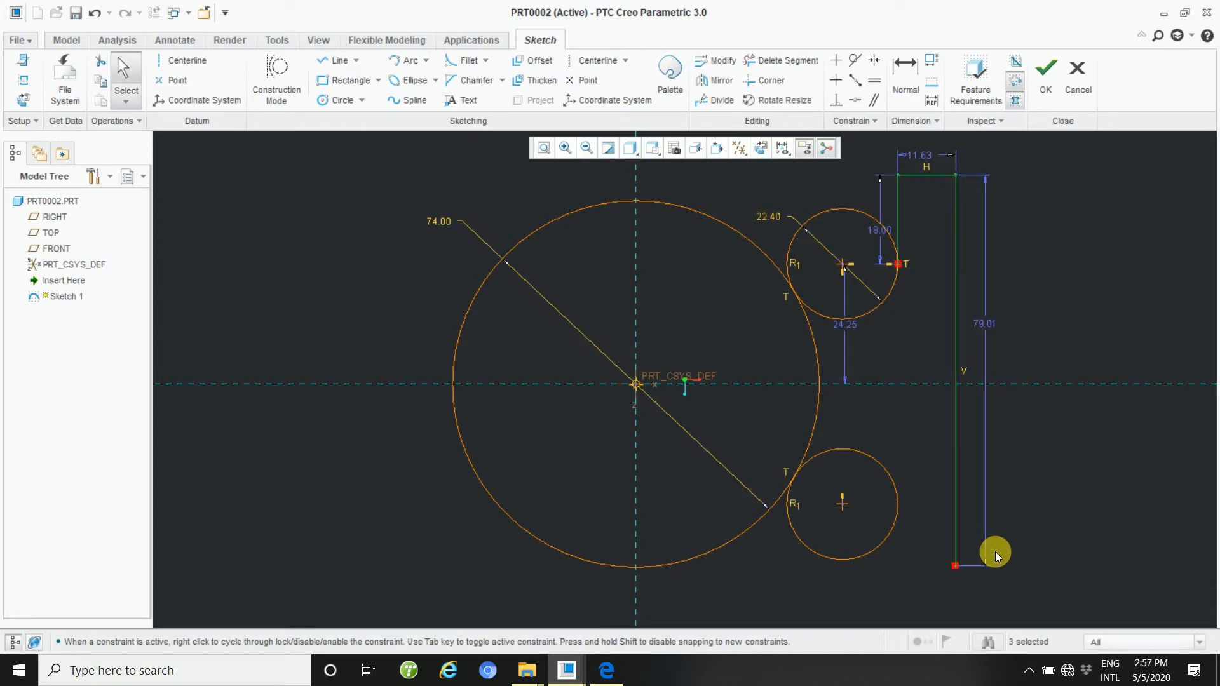
- Sketch a vertical line down from the lower small circle's right tangent point and a horizontal line joining it to the long vertical line's lower end
left_click(332, 60)
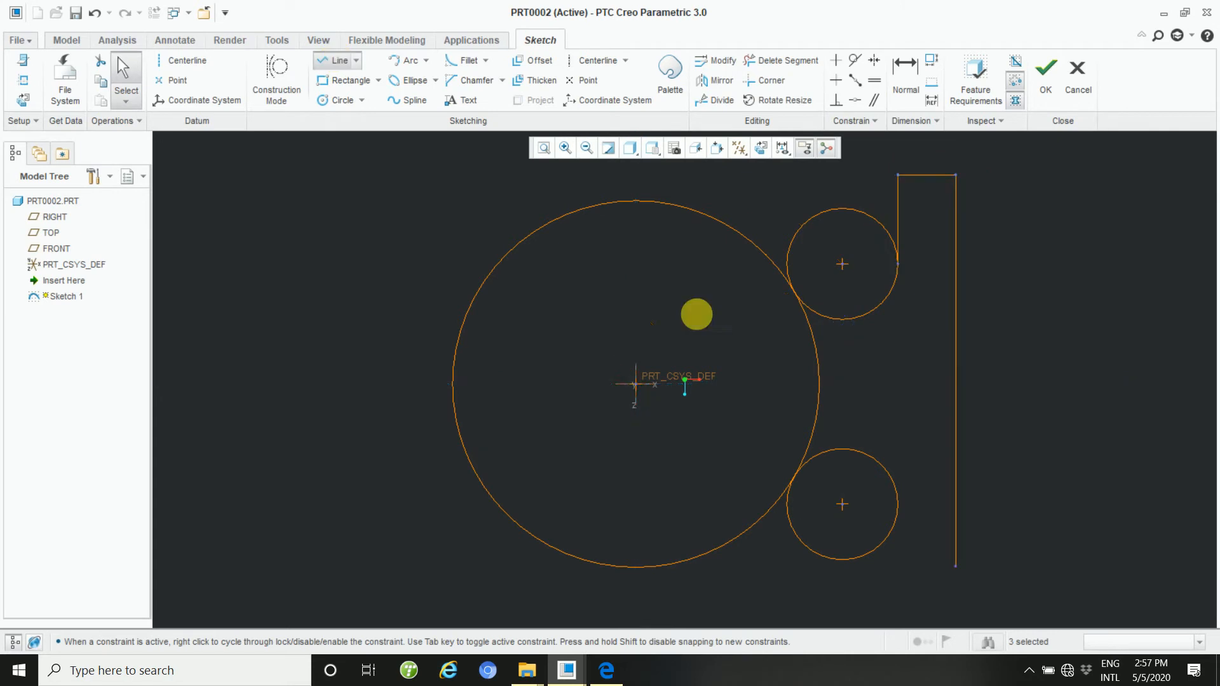
left_click(899, 503)
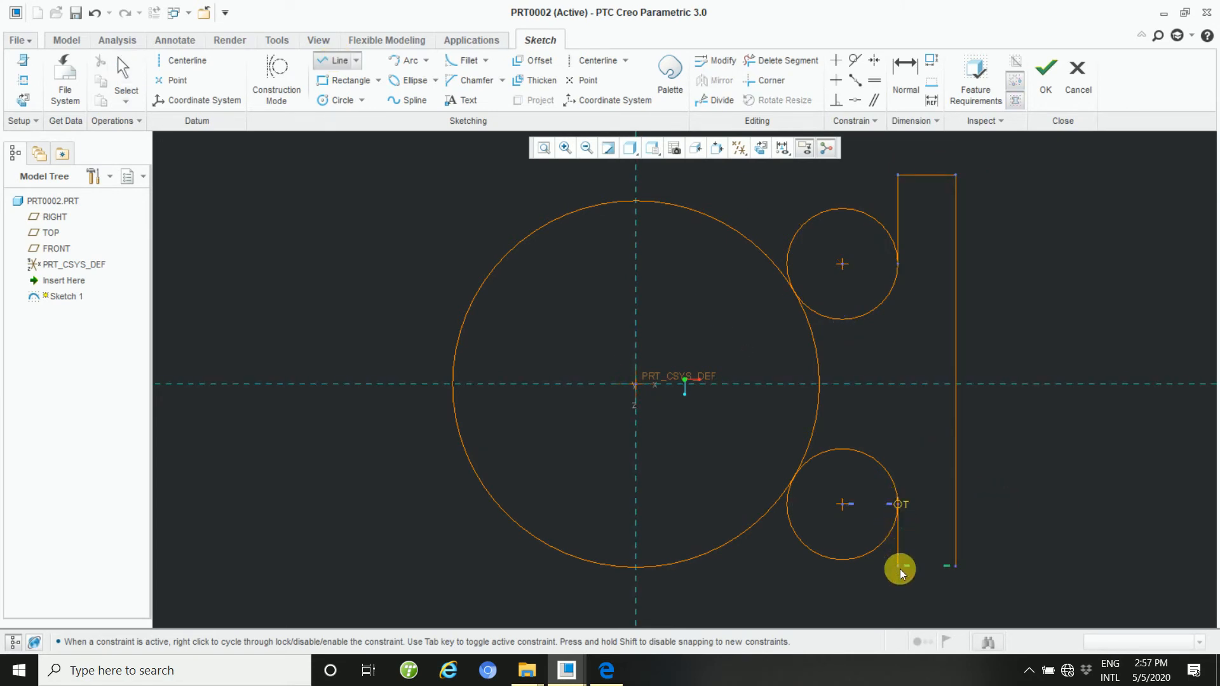
left_click(899, 567)
left_click(956, 566)
middle_click(1032, 540)
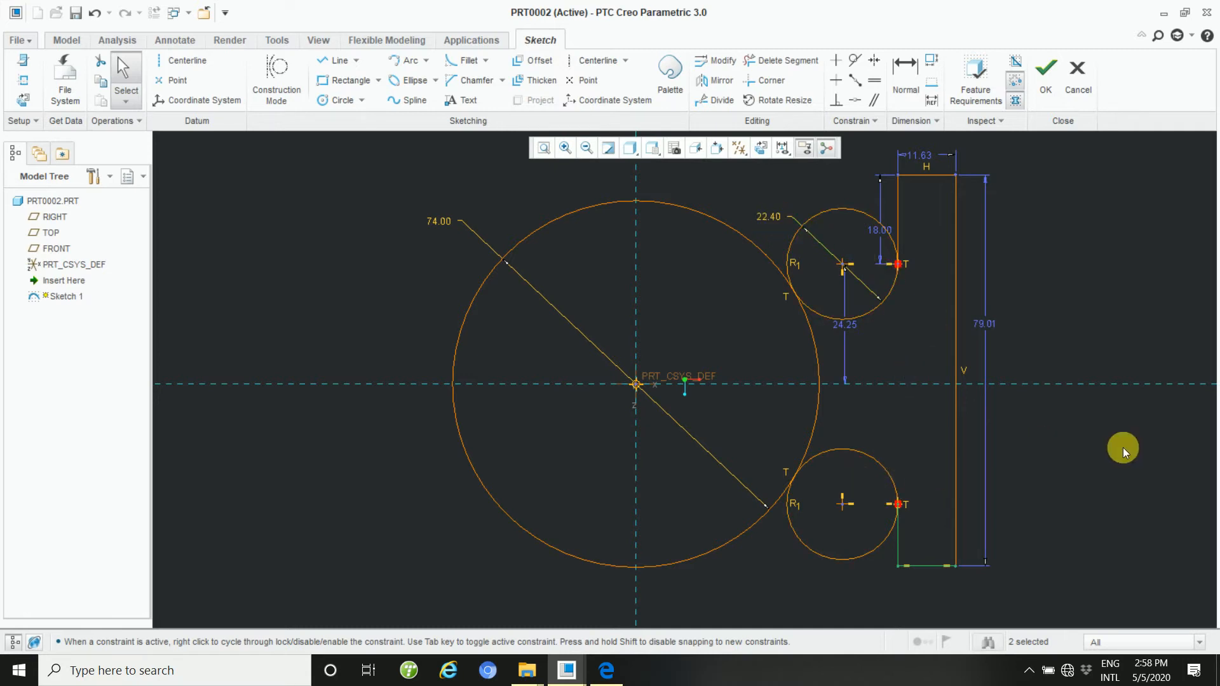
- Set the length of the long vertical line to 80 and the width of the upper horizontal line to 12
double_click(992, 327)
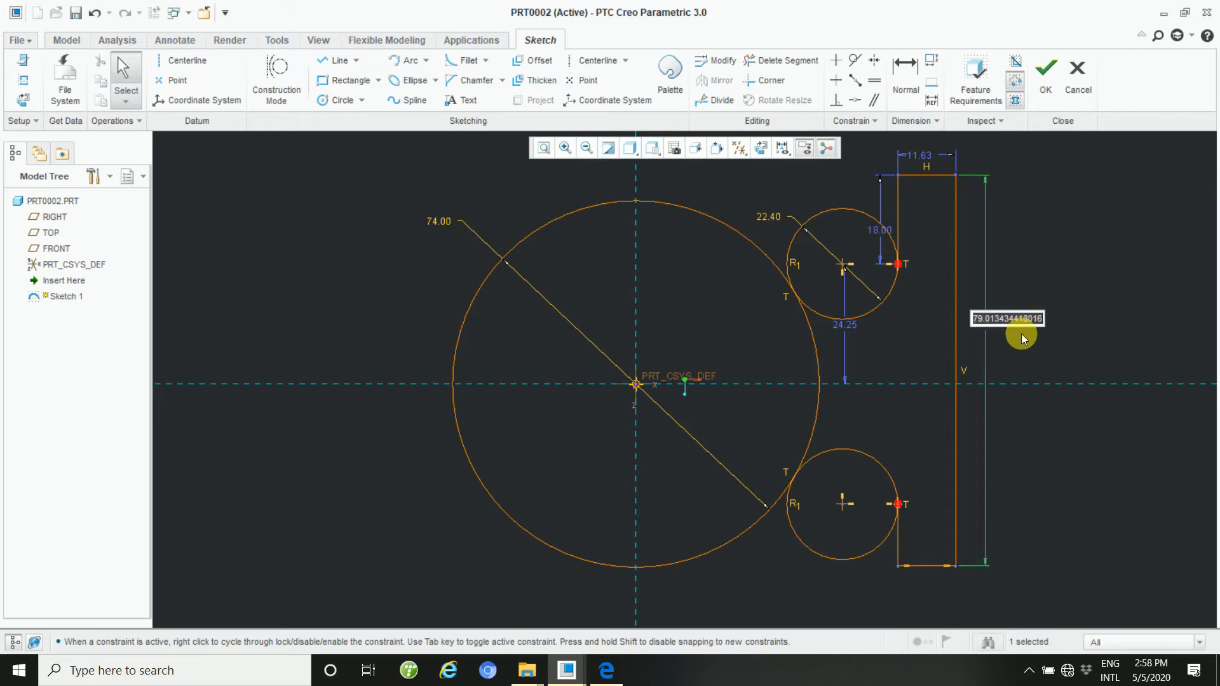
type("80")
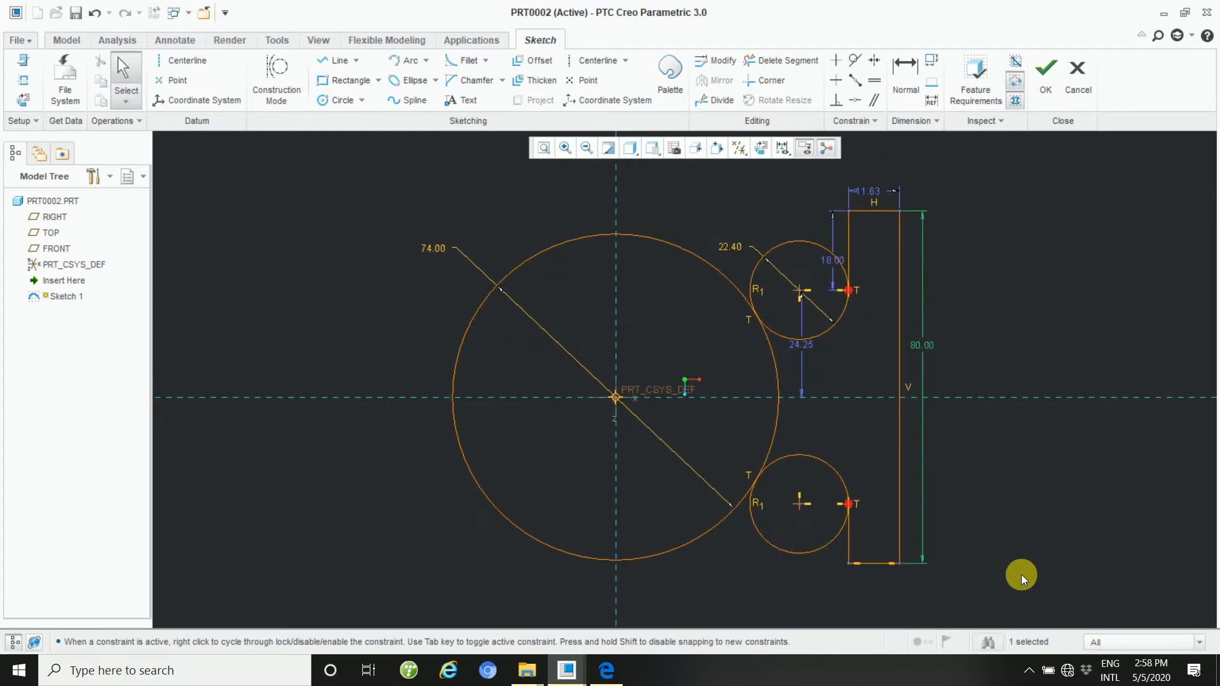
left_click(1021, 575)
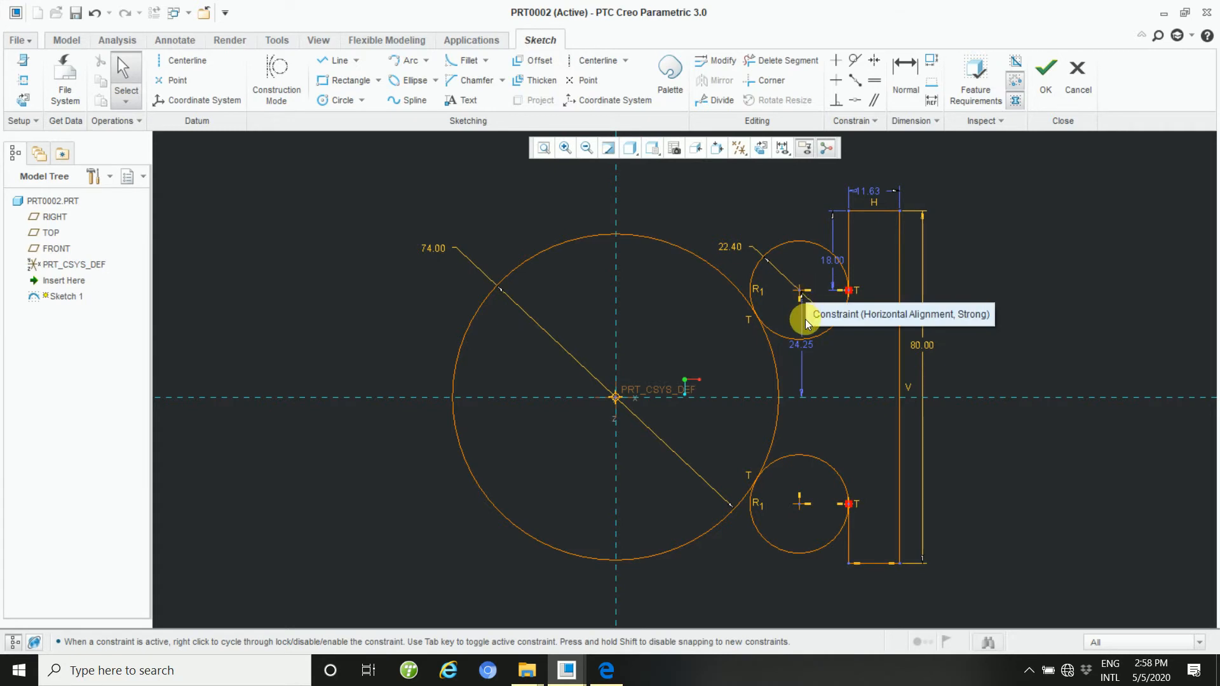
double_click(876, 189)
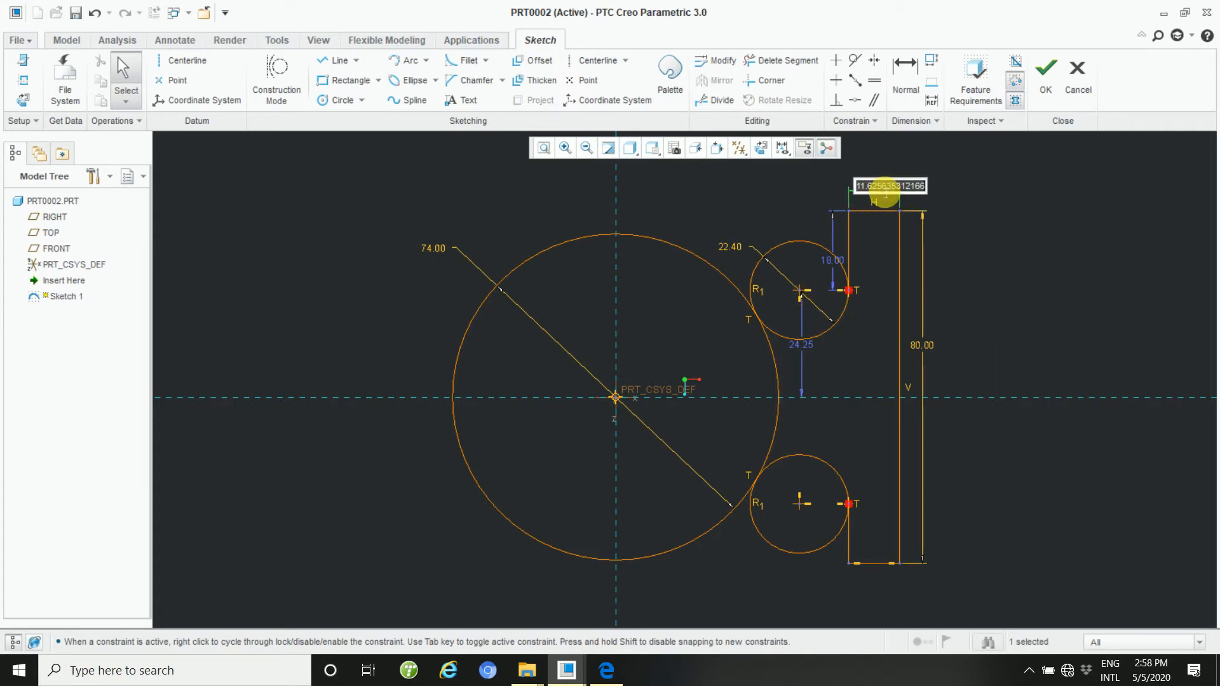
type("12")
key("Return")
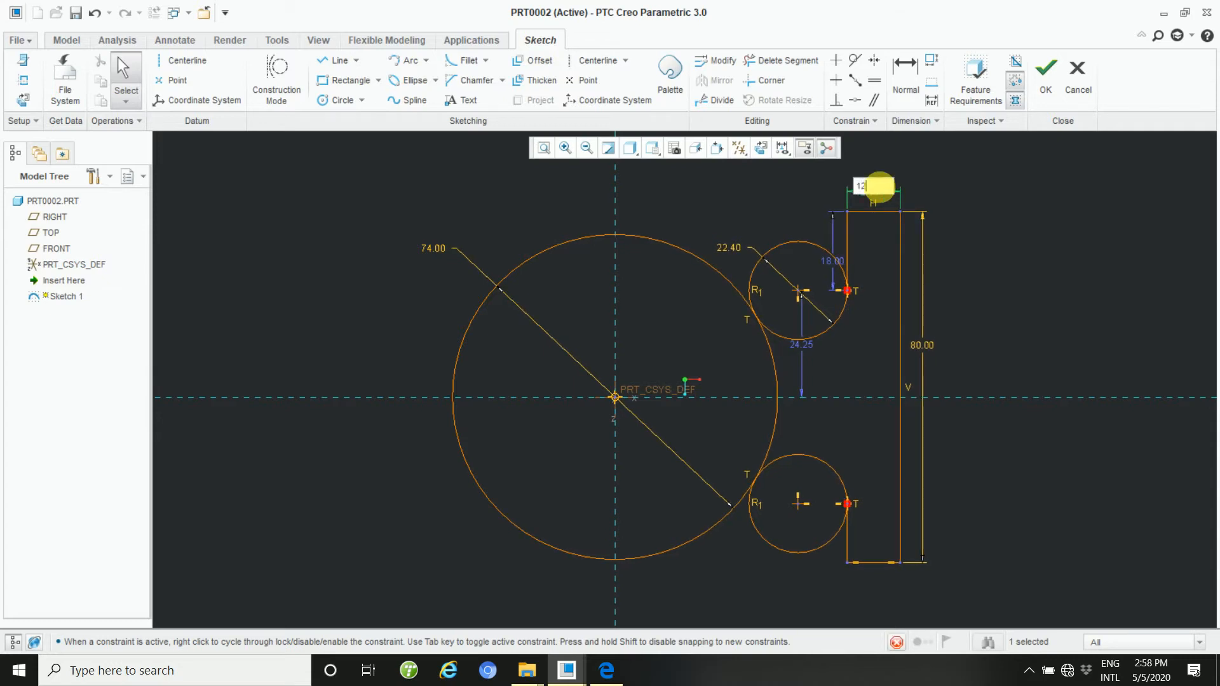
left_click(1070, 234)
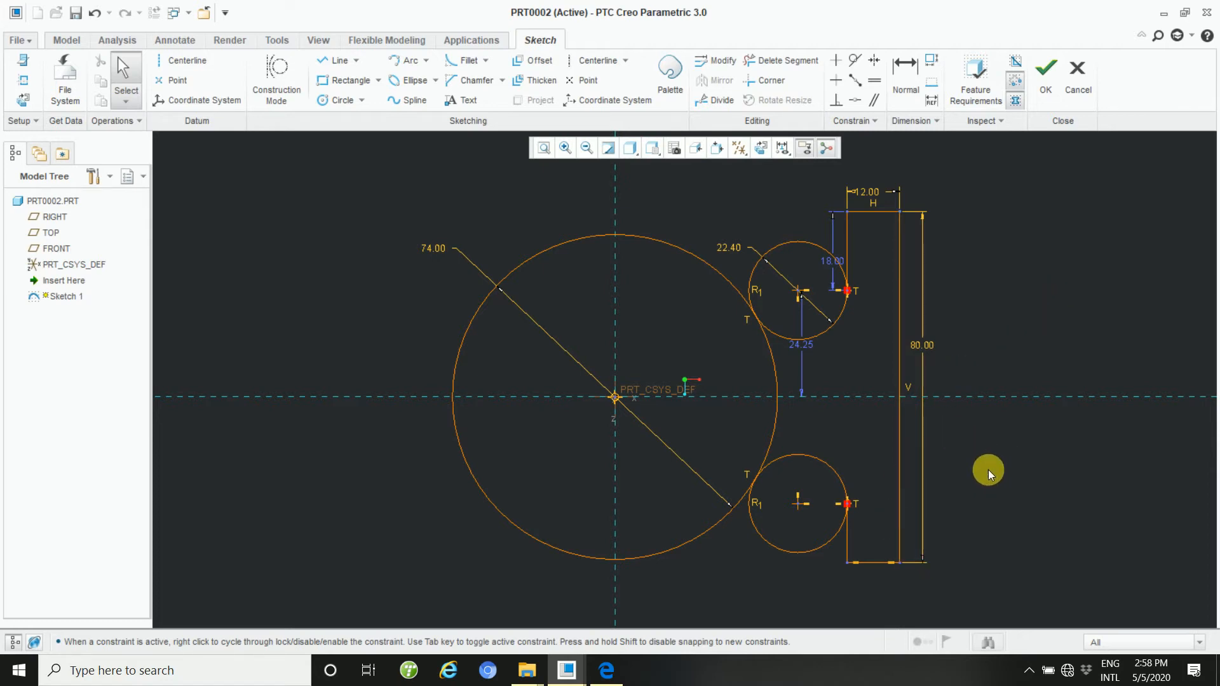
- Sketch a circle about 26 in diameter centred where the large circle's left side meets the horizontal axis
left_click(848, 295)
left_click(318, 101)
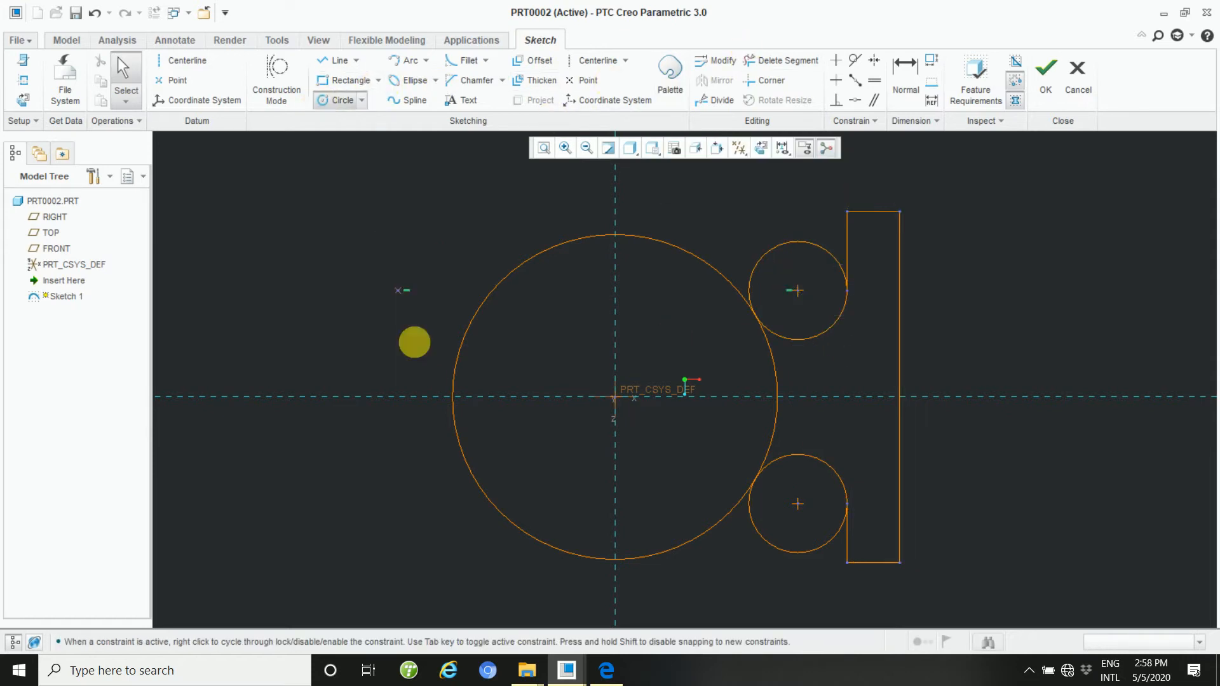
left_click(453, 398)
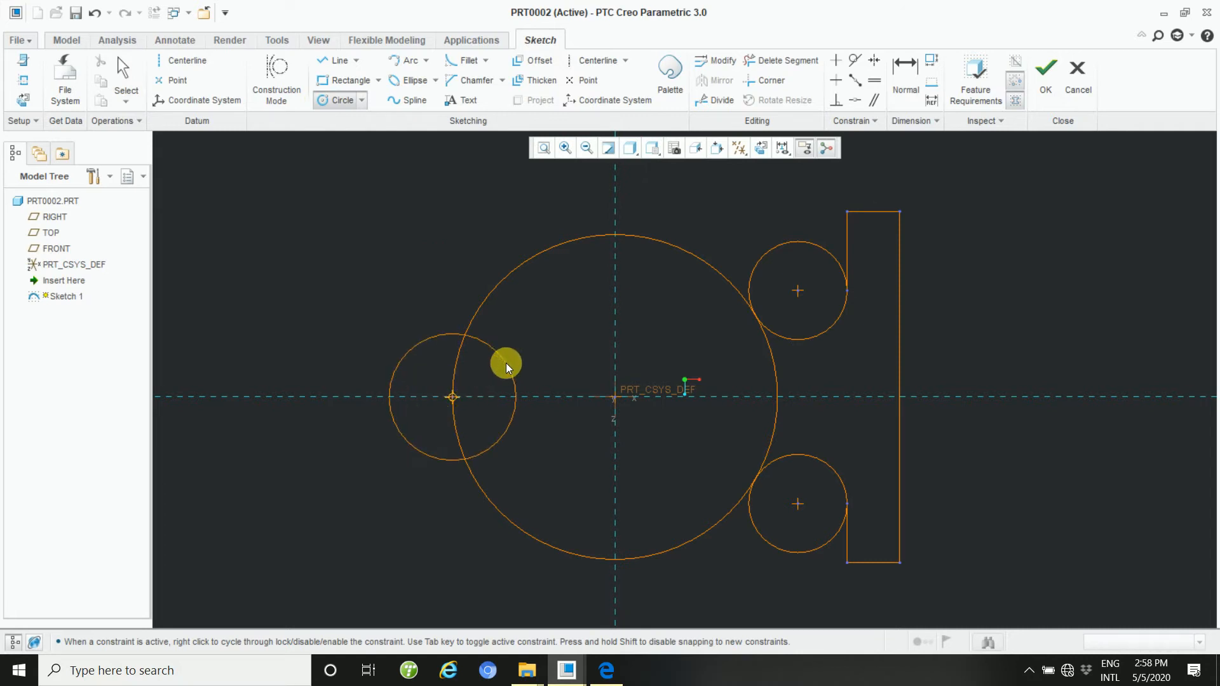
left_click(506, 363)
middle_click(520, 360)
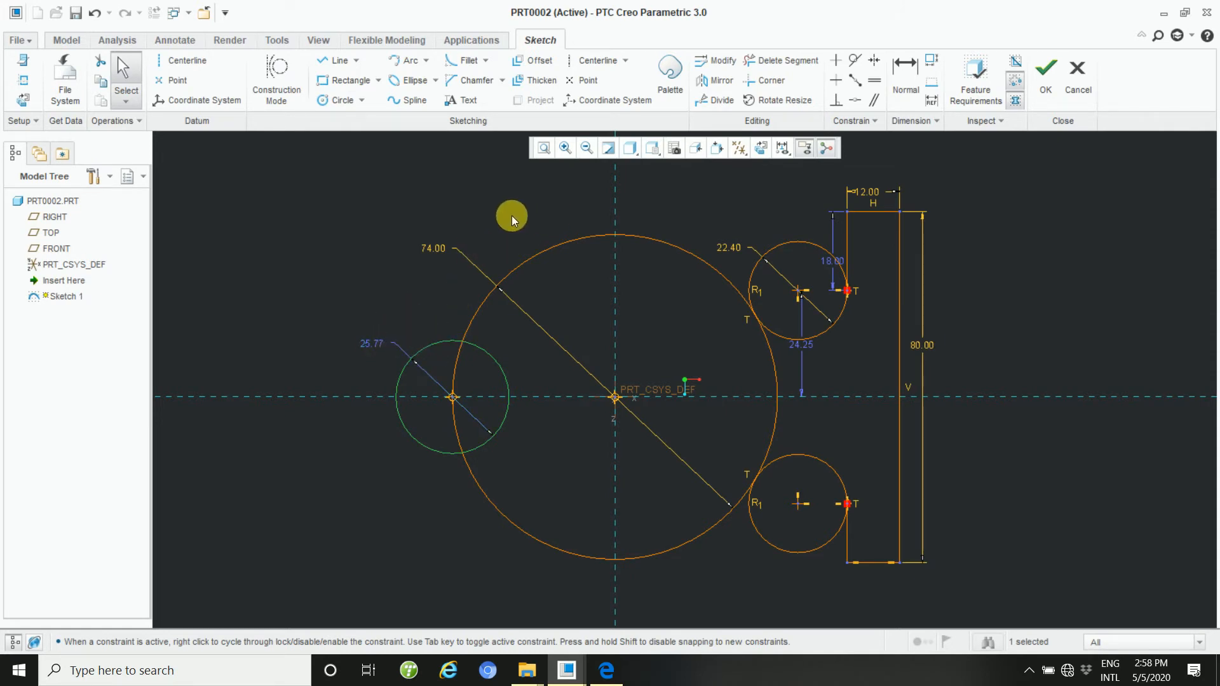
- Try a diameter of 27.2*2 for the small circle on the large circle's left side, and undo the change
left_click(788, 64)
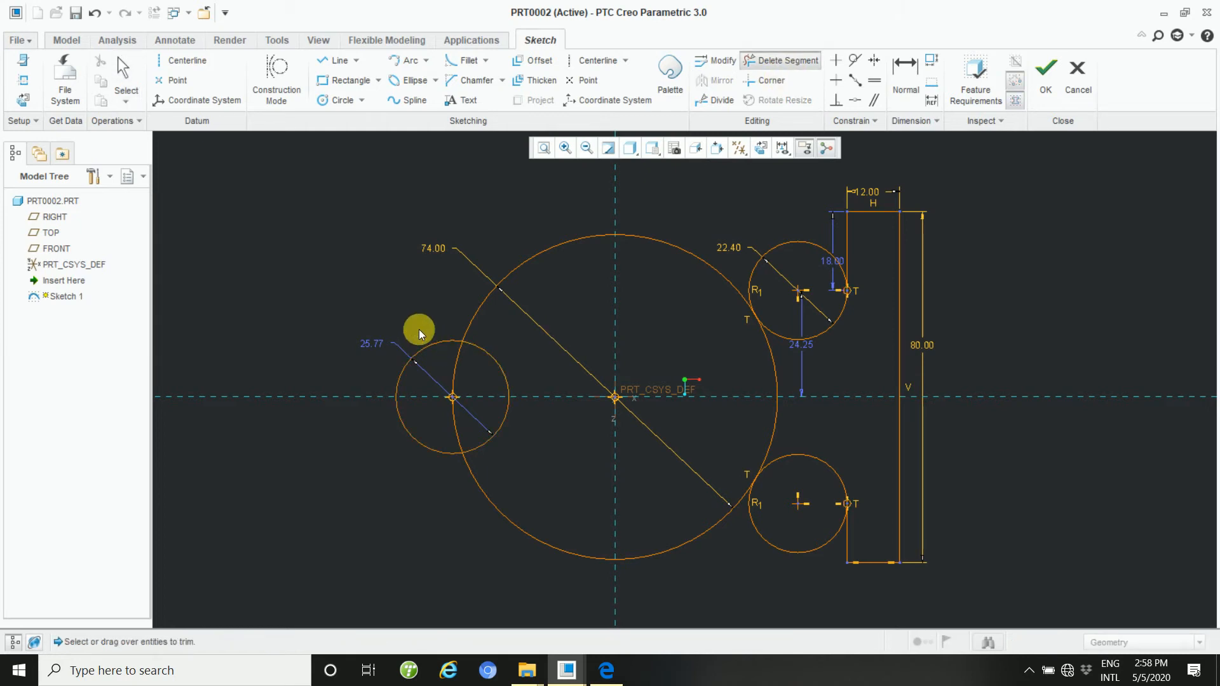
key("Escape")
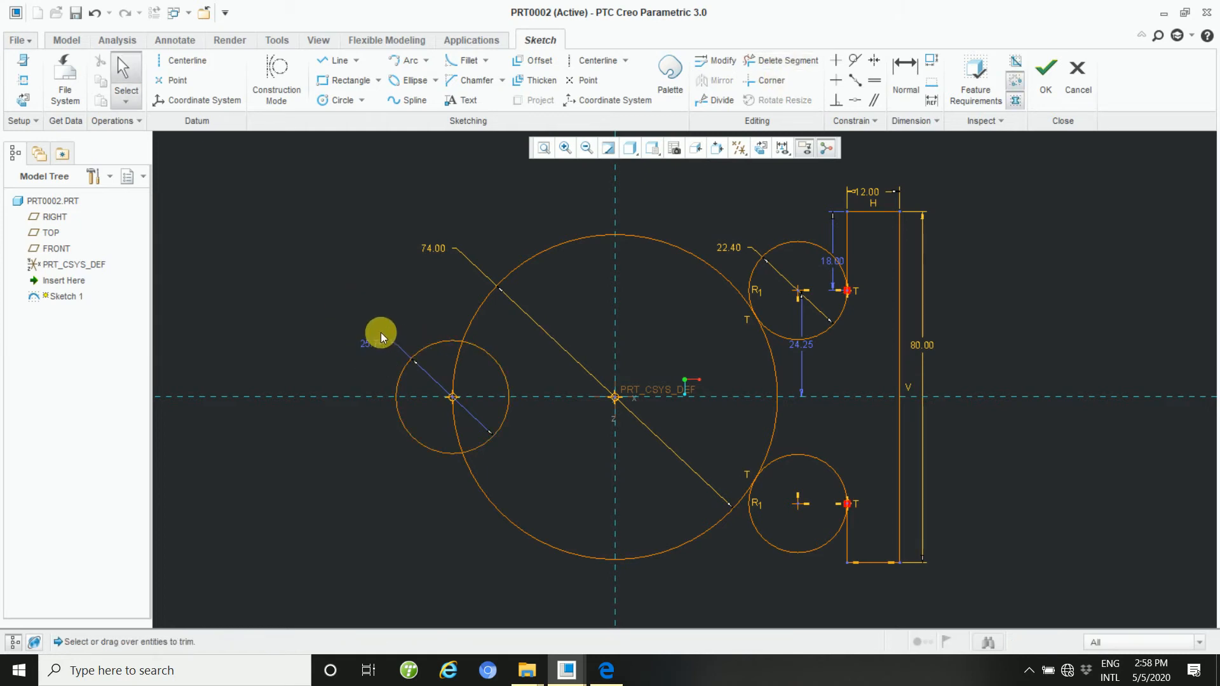
double_click(381, 343)
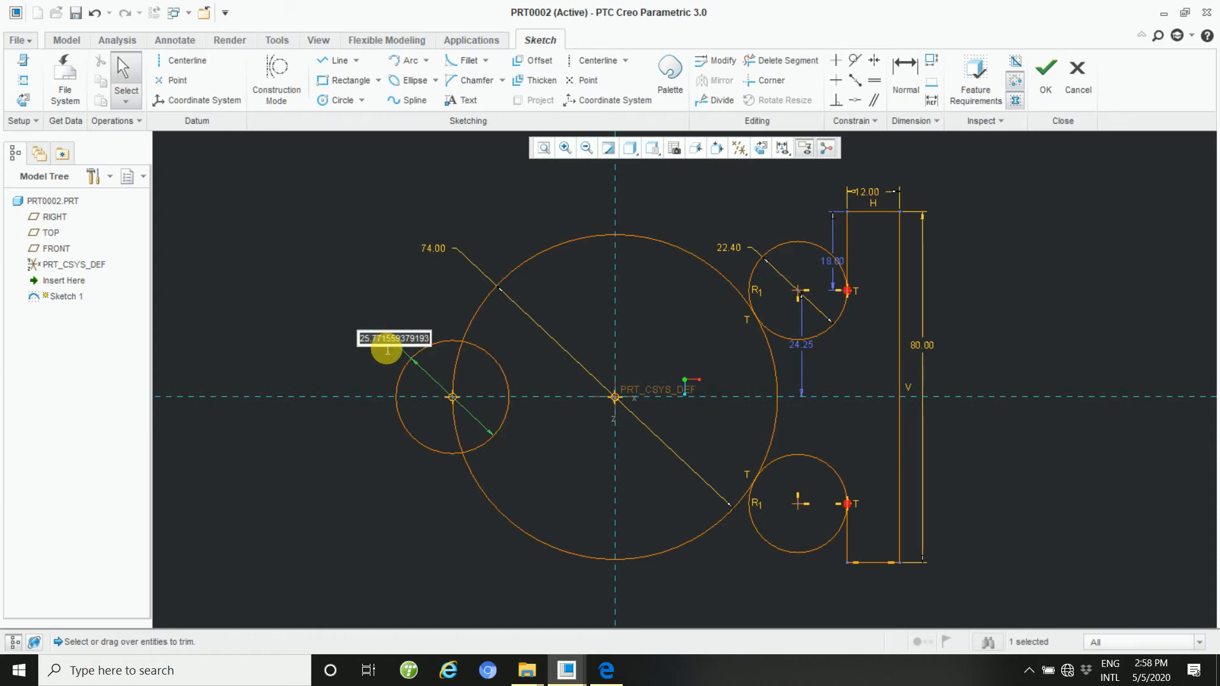
key("BackSpace")
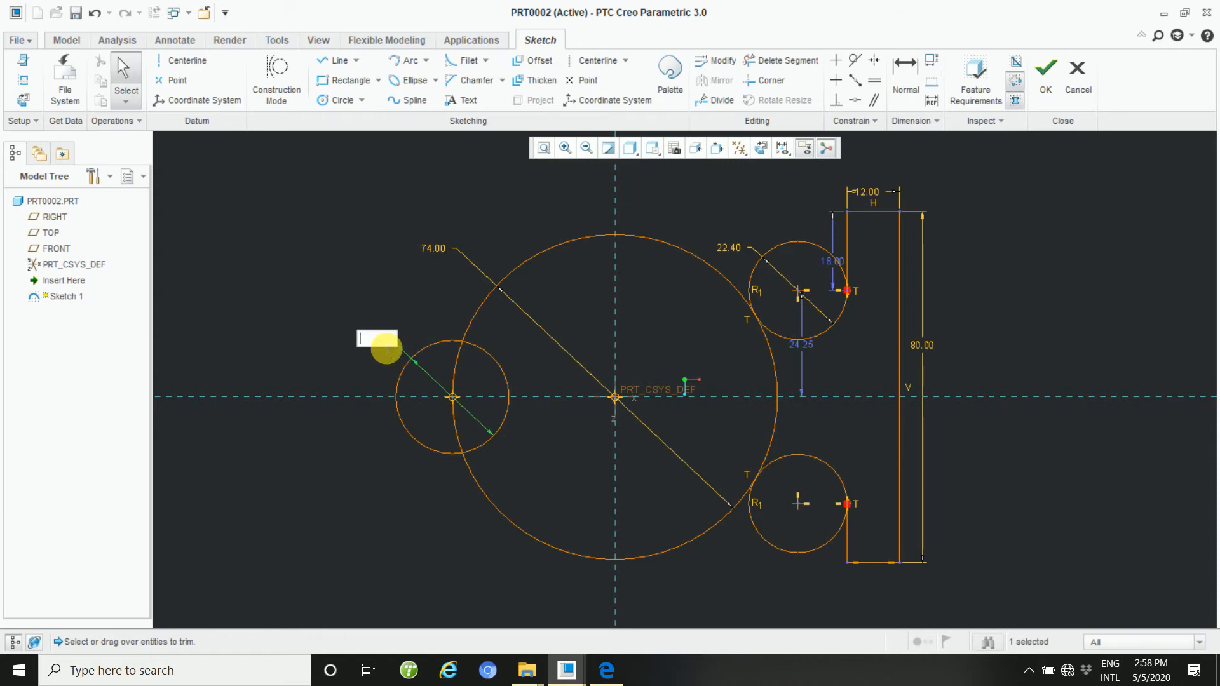
type("27")
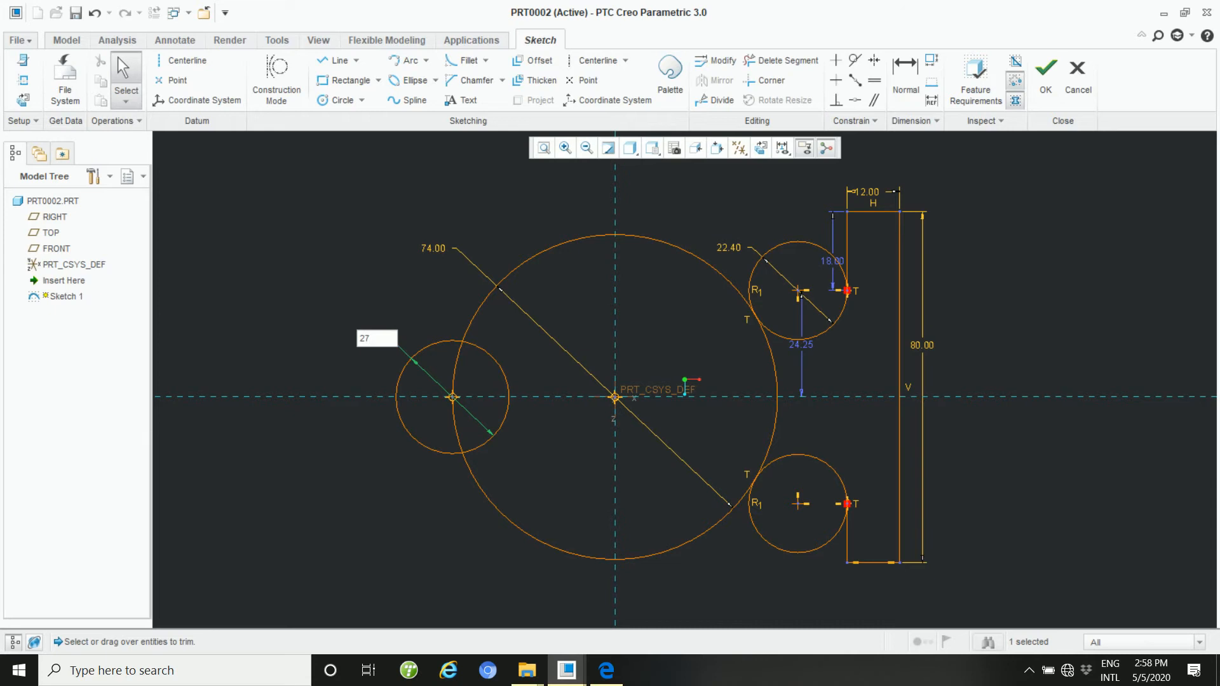
type(".2")
type("*2")
key("Return")
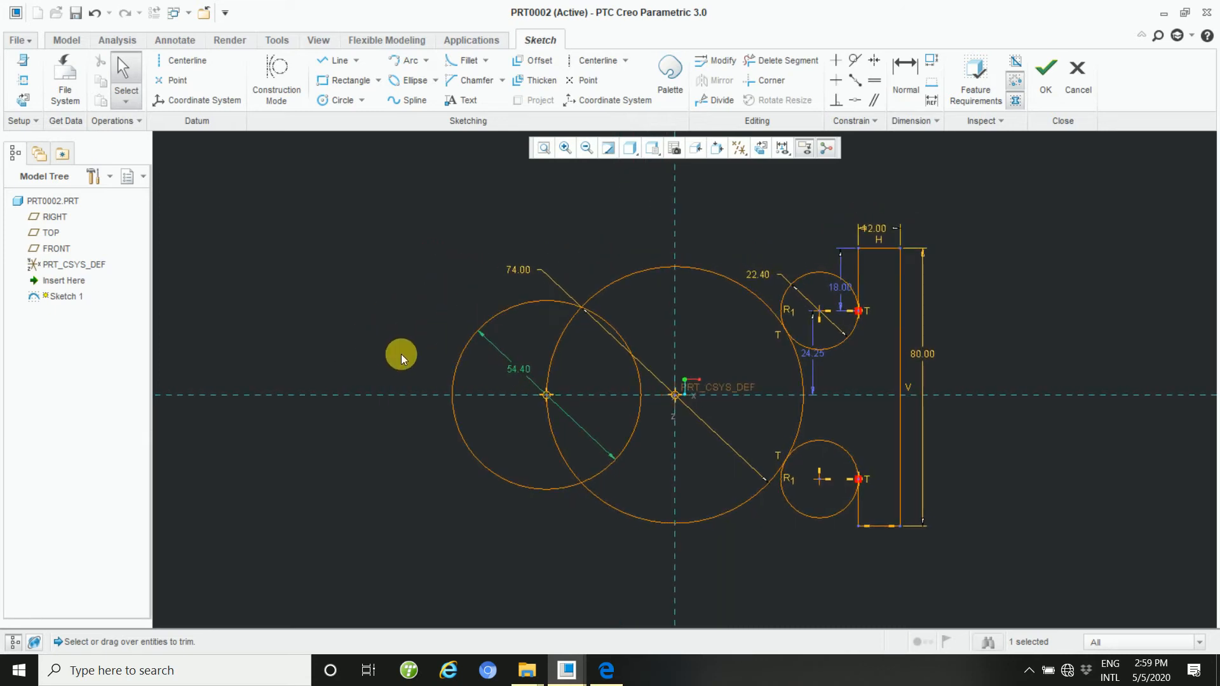
key("ctrl+z")
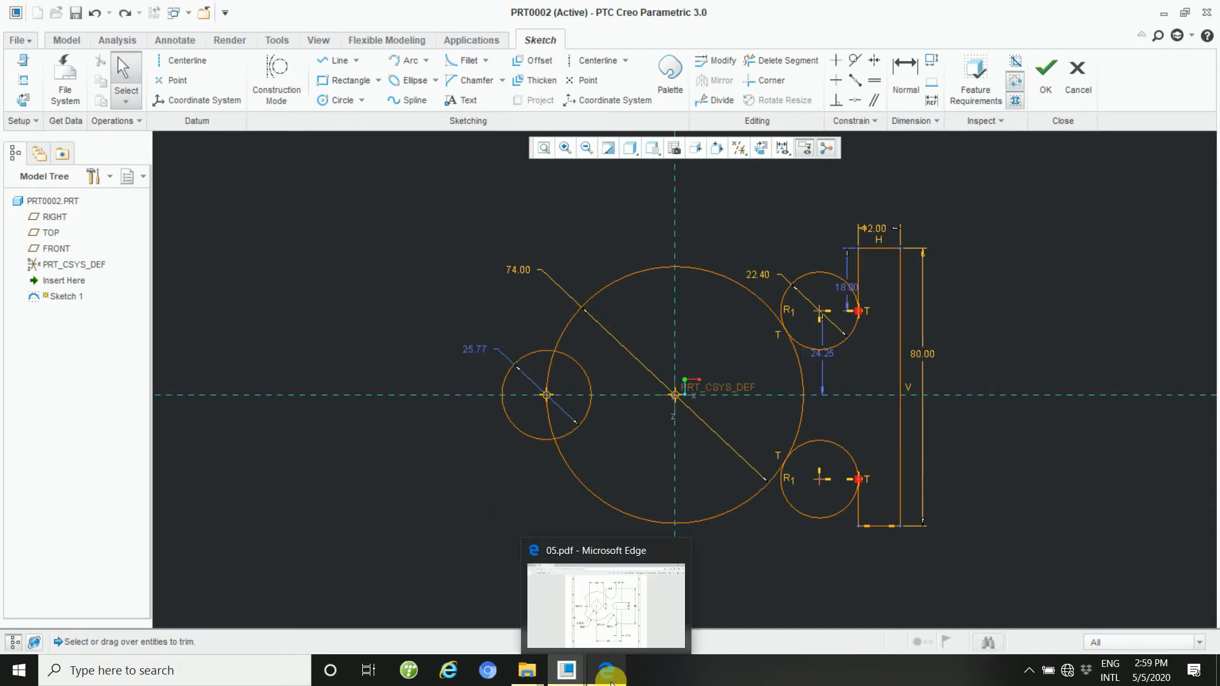
- Switch to the 05.pdf drawing in Microsoft Edge to check the profile's dimensions, and return to the Creo Parametric sketch
left_click(1029, 670)
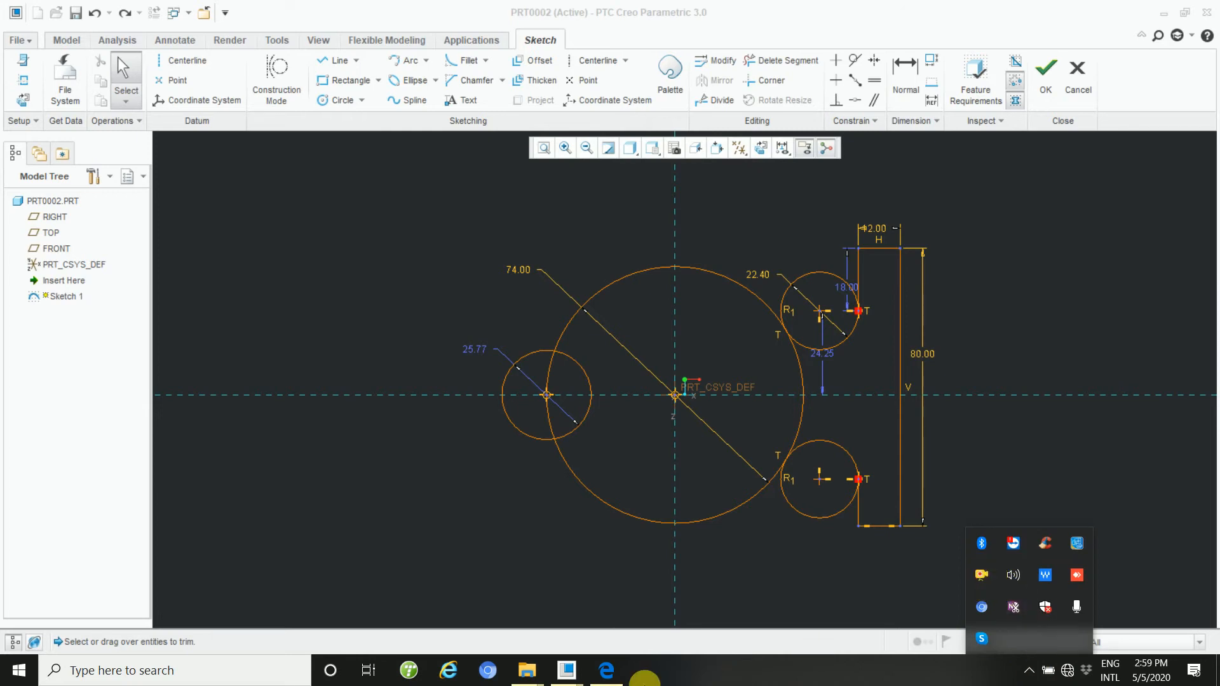
left_click(607, 673)
left_click(609, 679)
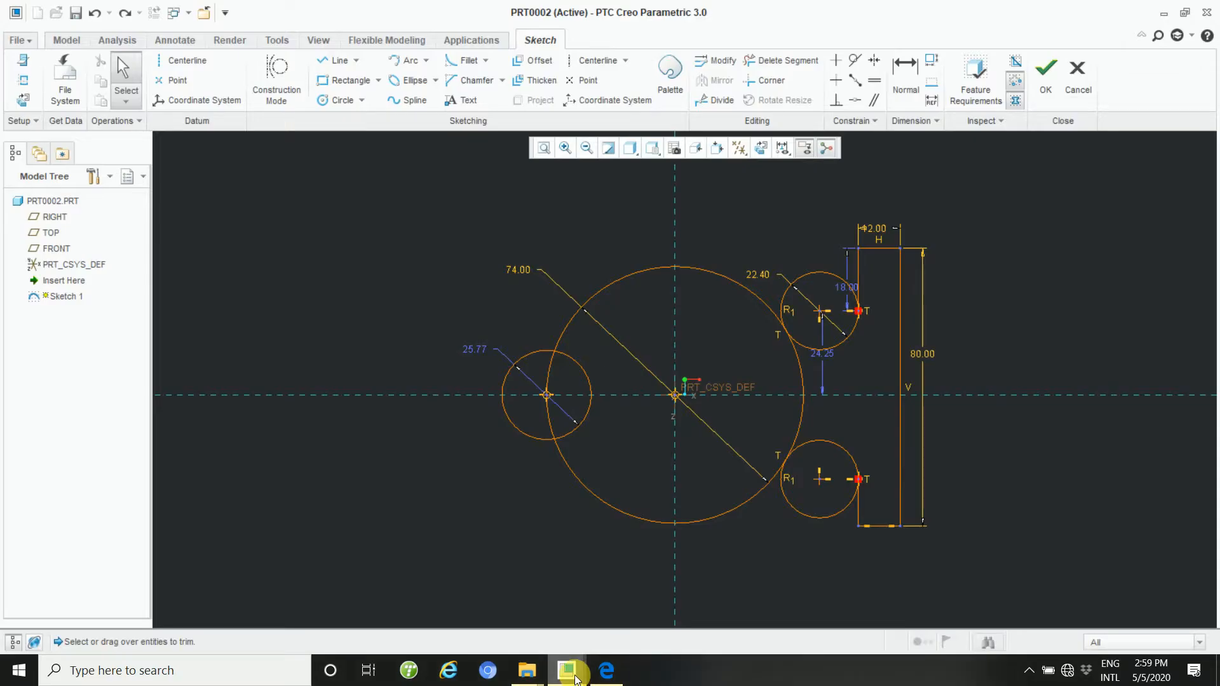
left_click(609, 679)
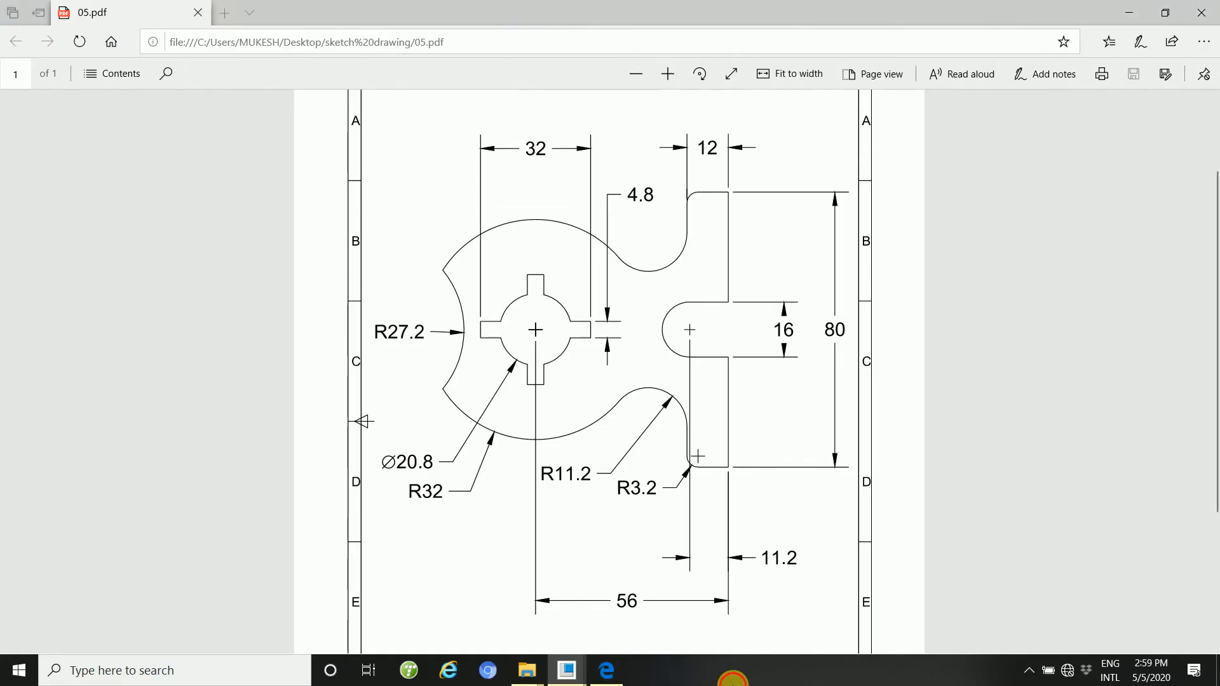
left_click(1031, 671)
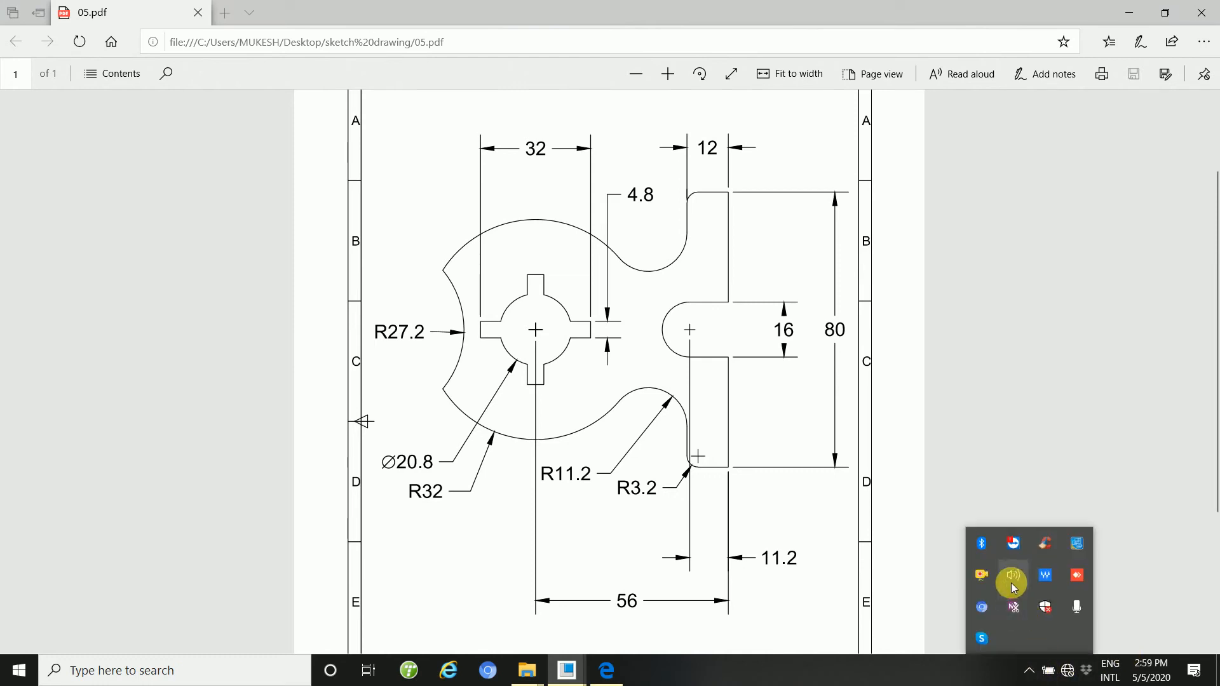
left_click(984, 582)
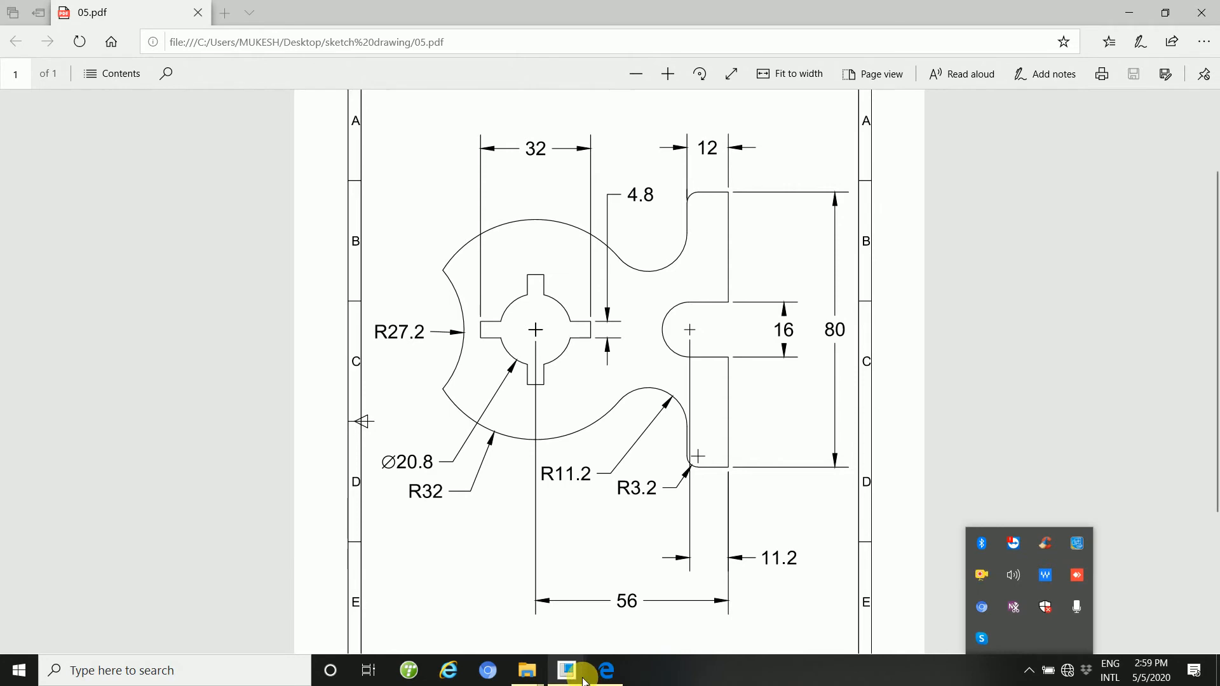
mouse_move(585, 675)
left_click(628, 620)
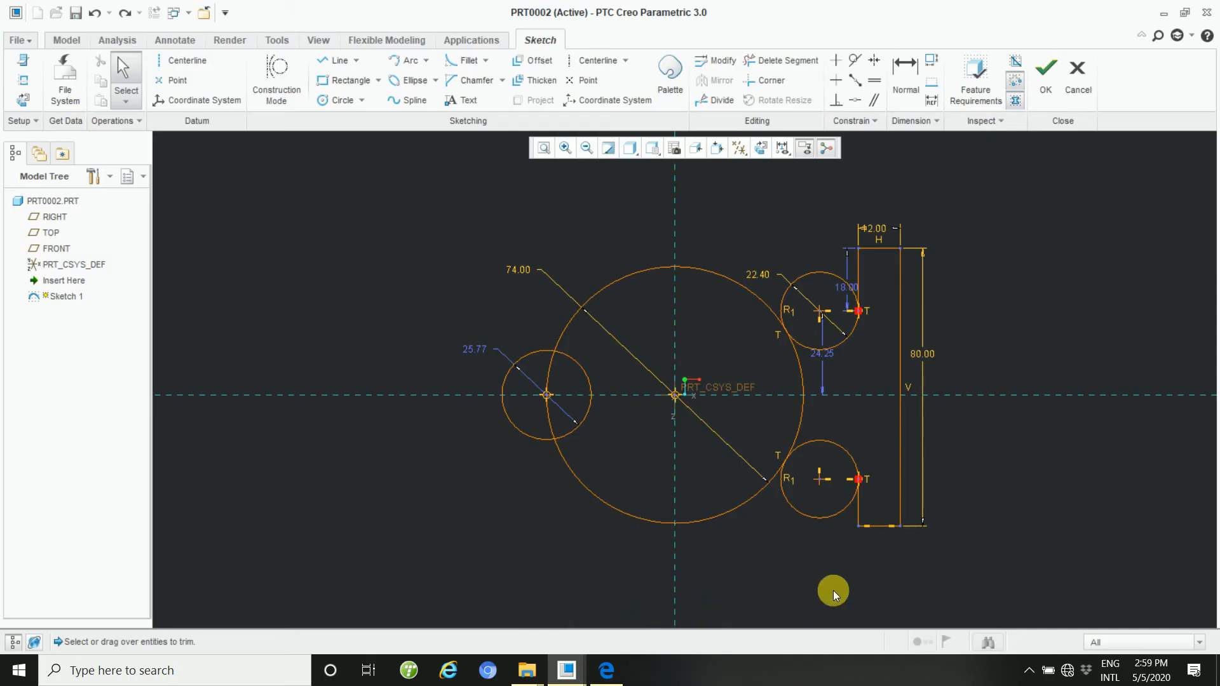
- Set the diameter of the small circle on the large circle's left side to 27.2
double_click(475, 350)
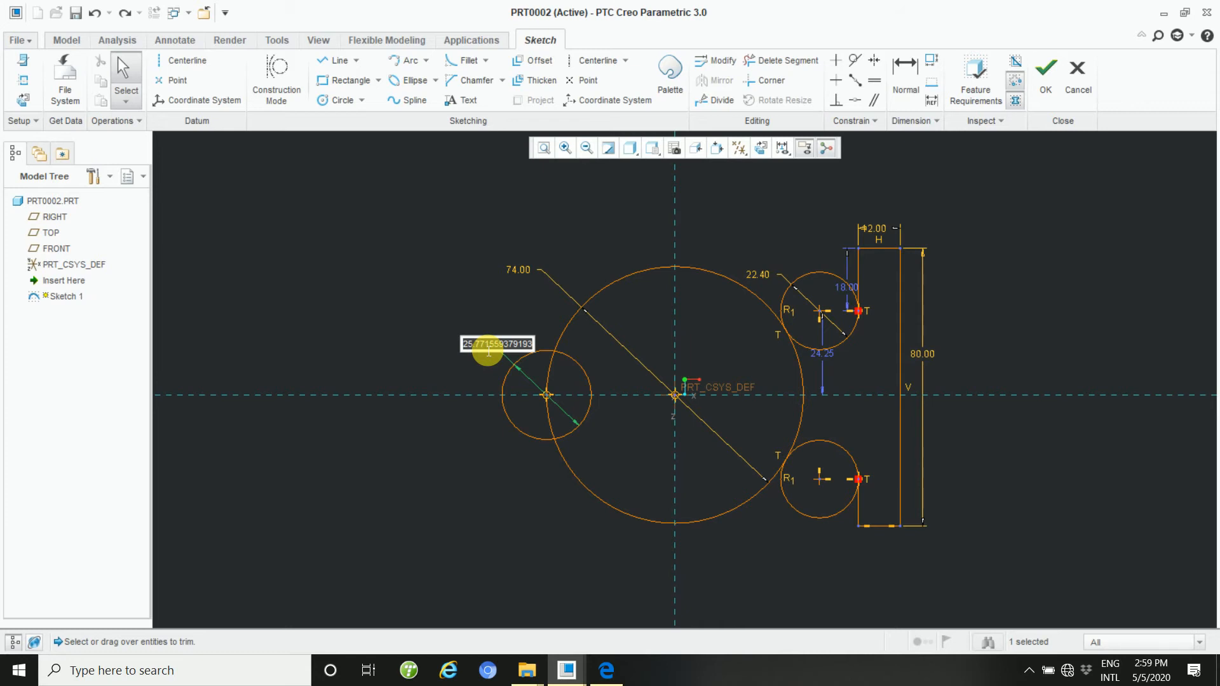
type("27")
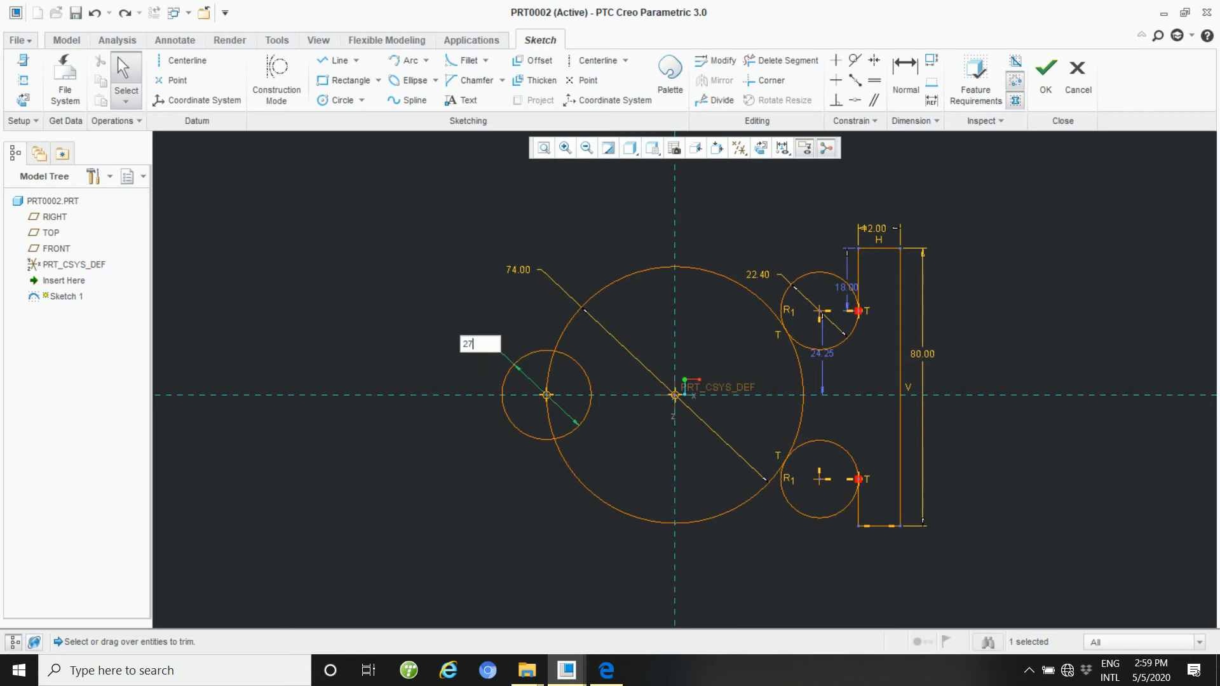
type(".2")
key("Return")
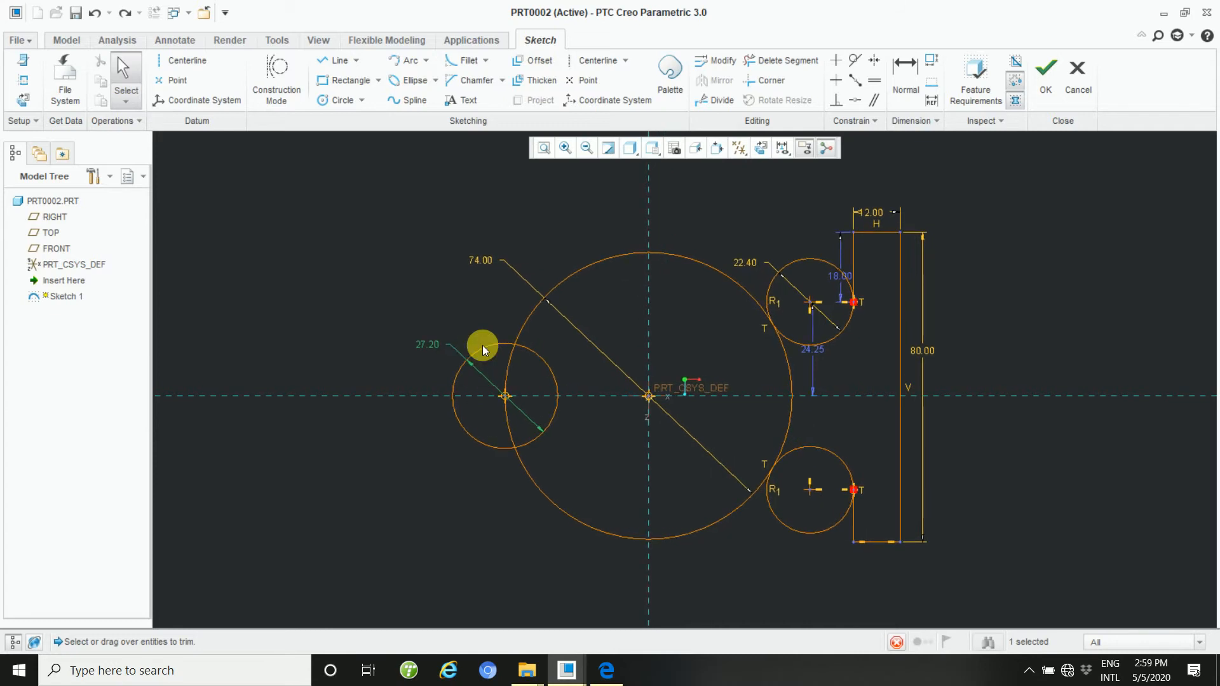
- Trim the left circle's part outside the large circle and the large circle's arc inside it, leaving a concave notch
left_click(780, 61)
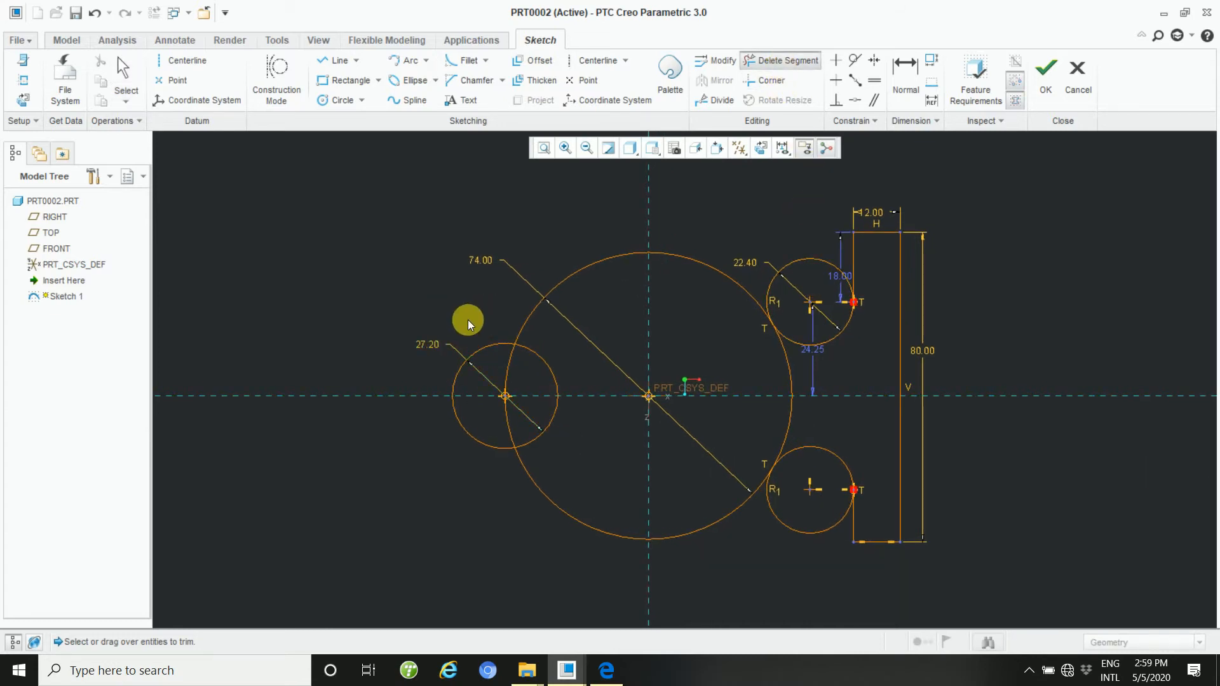
left_click(484, 354)
mouse_move(462, 447)
left_mouse_down()
mouse_move(478, 416)
mouse_move(475, 373)
left_mouse_up()
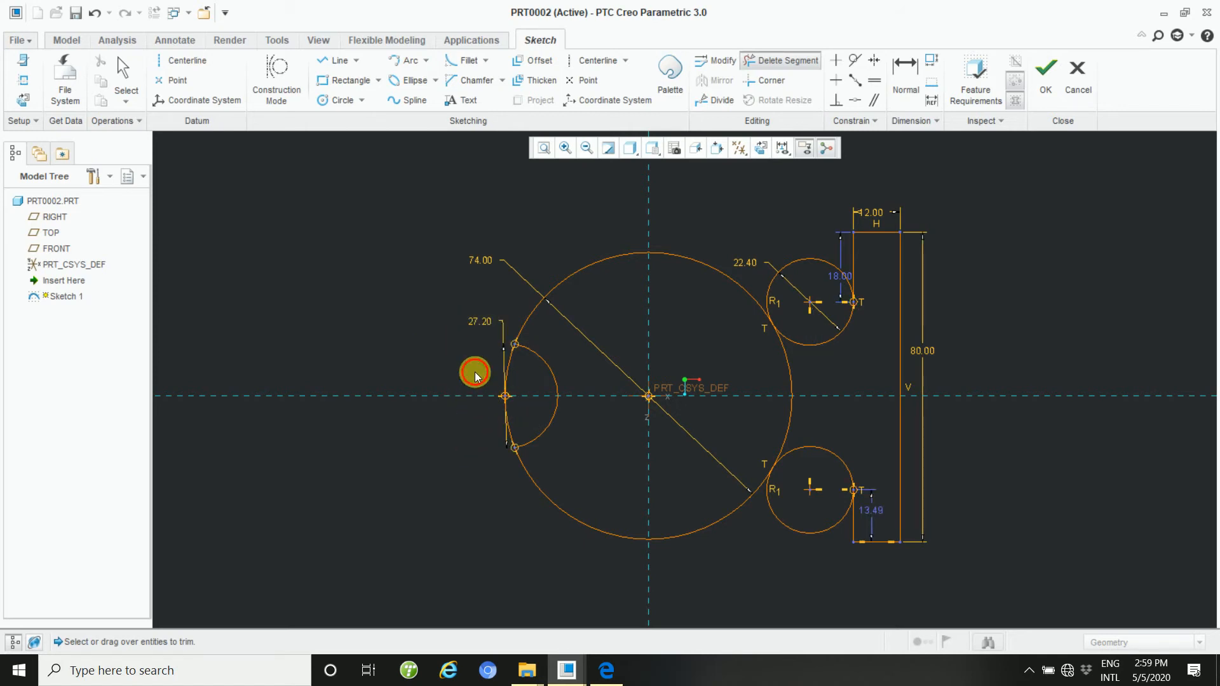
left_click(513, 373)
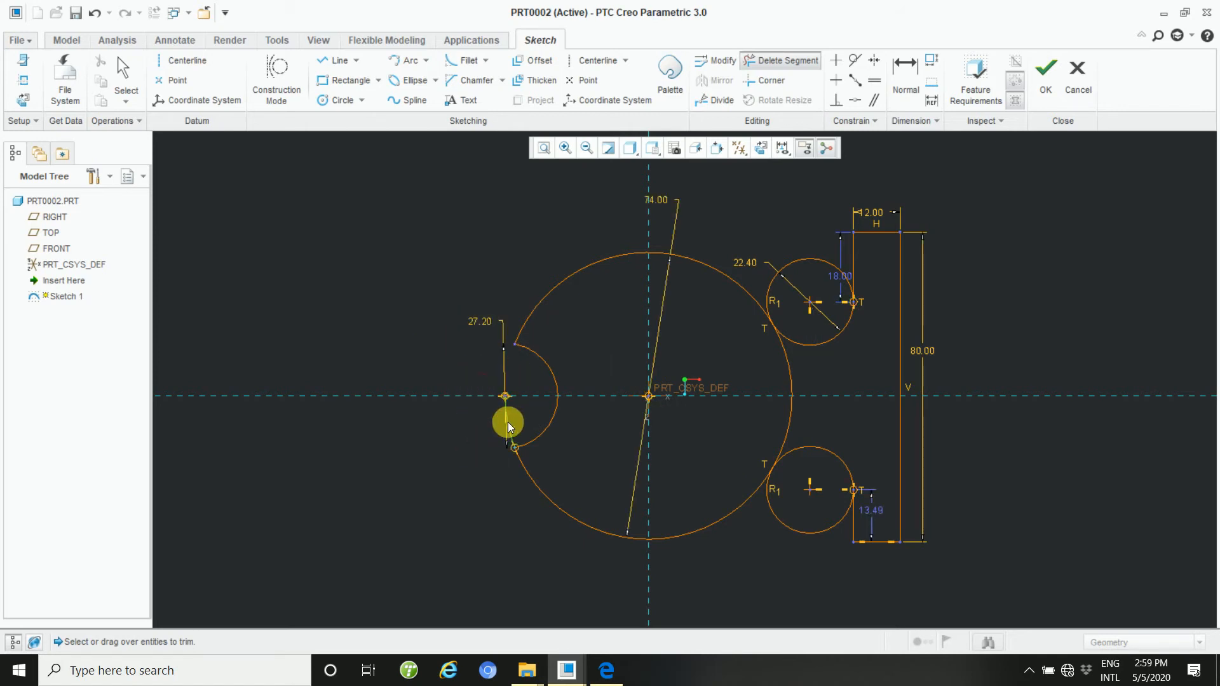
left_click(508, 422)
middle_click(429, 303)
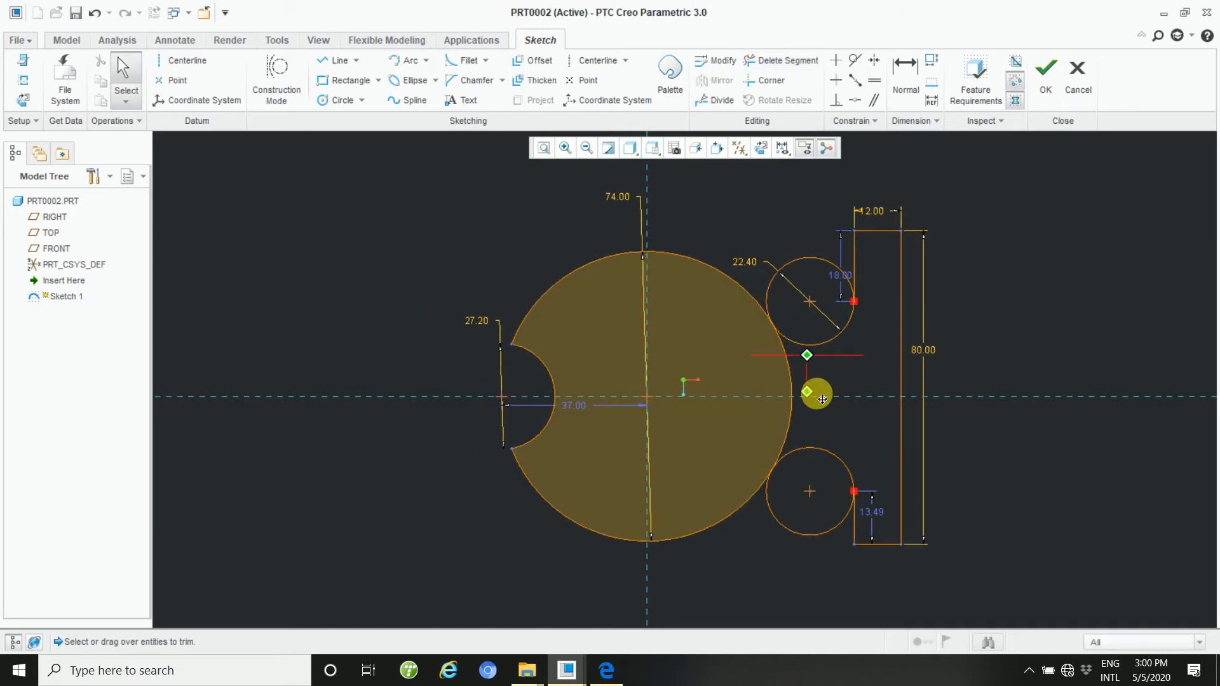
- Sketch a center rectangle about 33 wide and 13 high, centred on the midpoint of the long vertical line
scroll(814, 392, "down", 1)
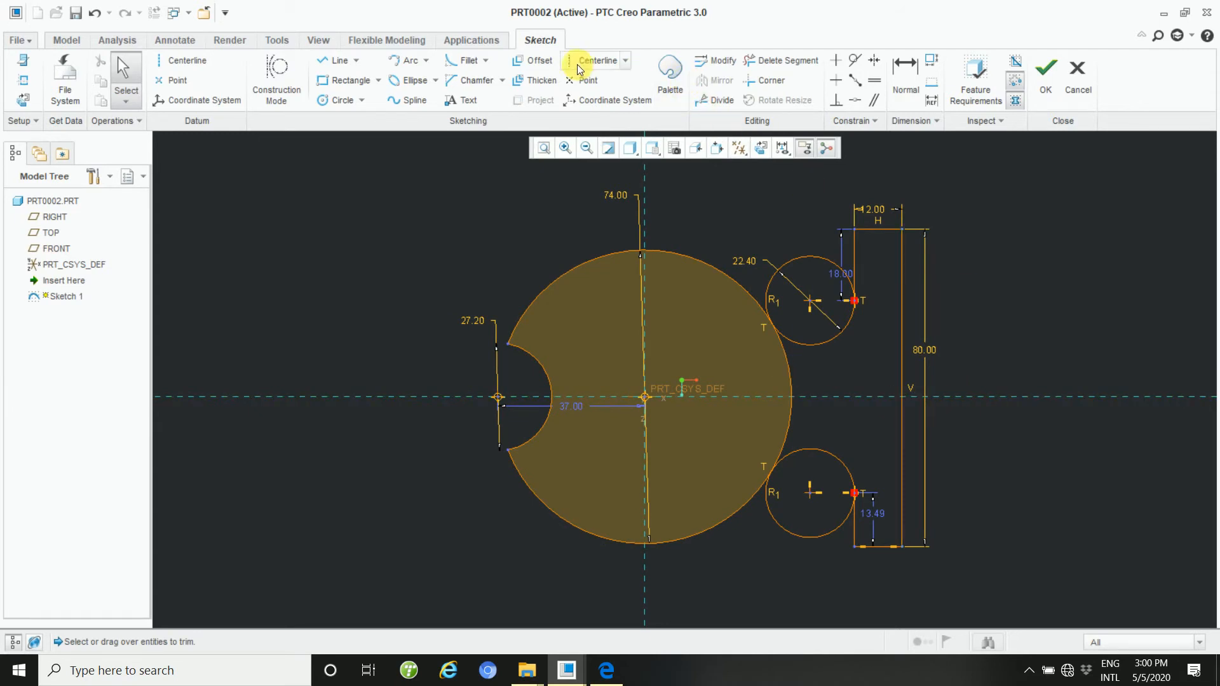
left_click(331, 81)
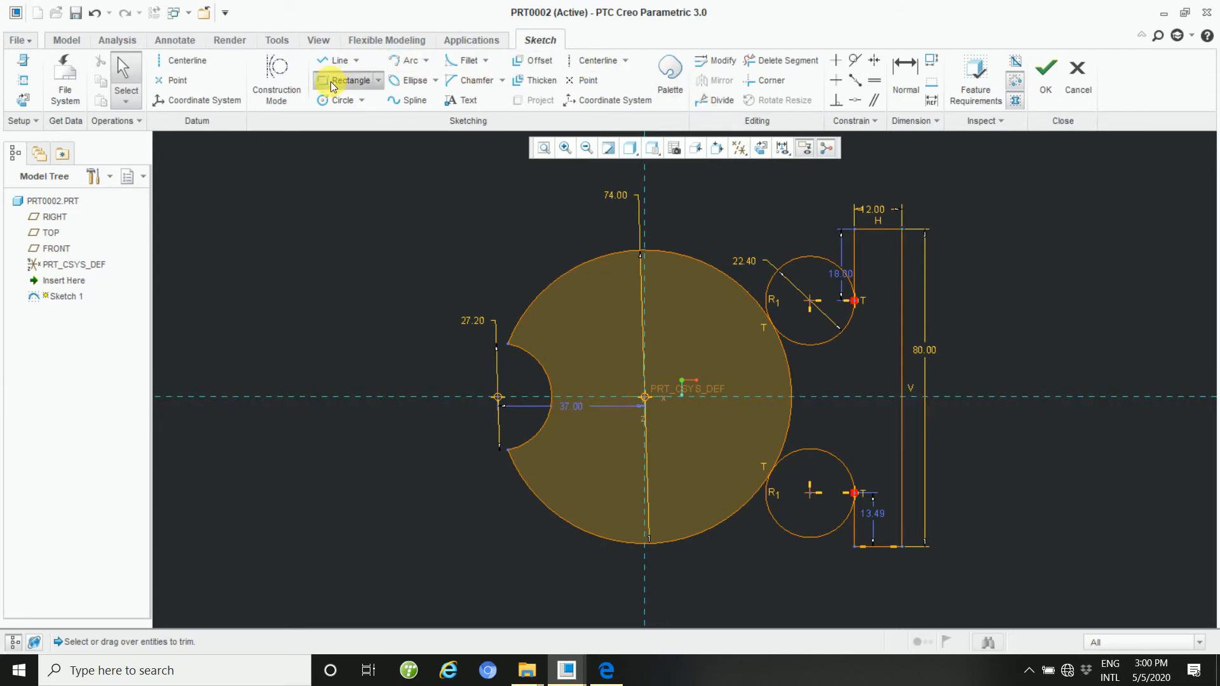
middle_click(928, 399)
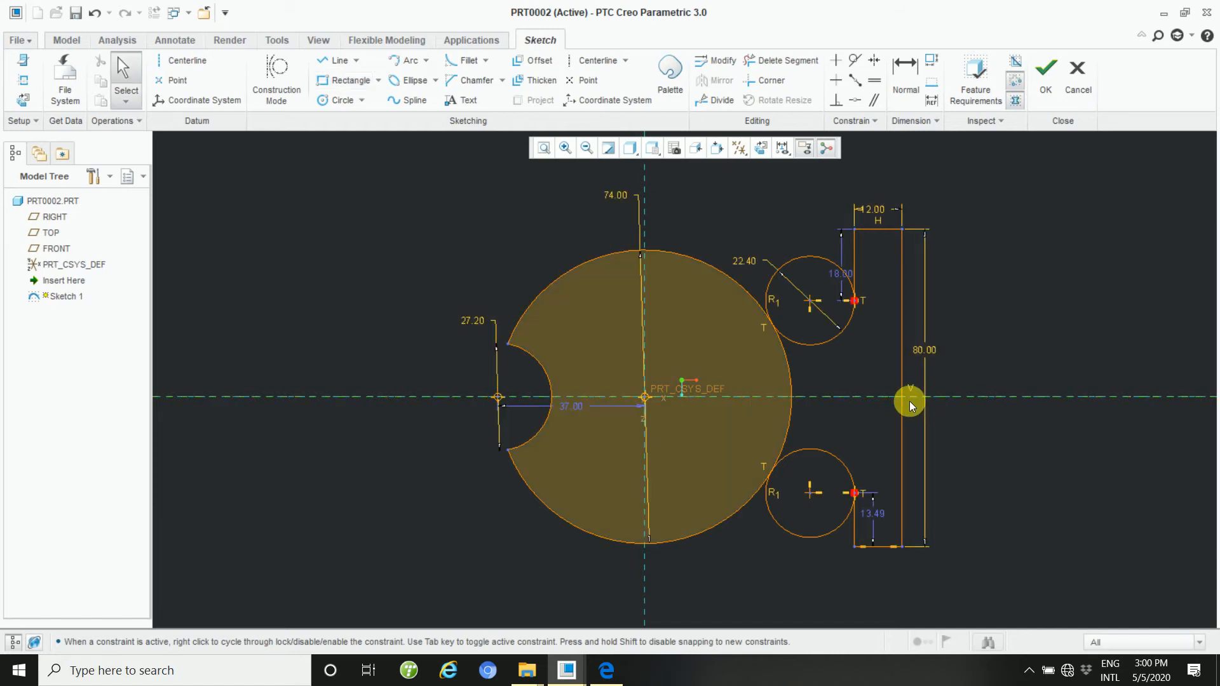
left_click(378, 81)
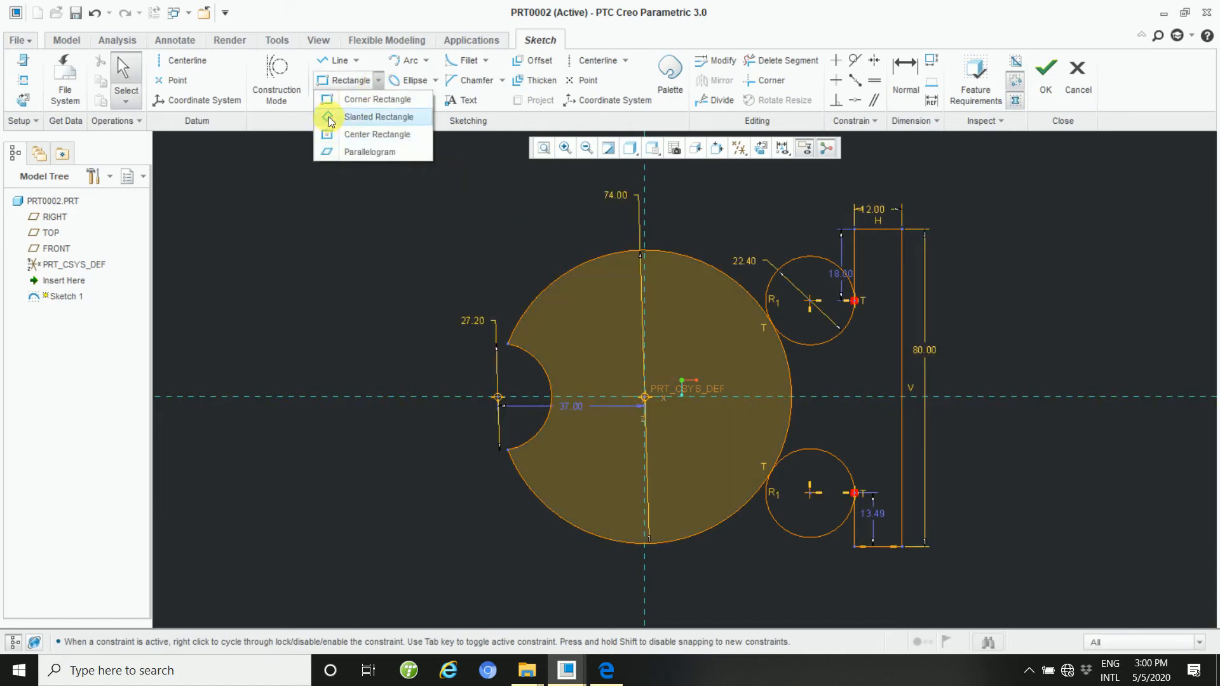
left_click(330, 133)
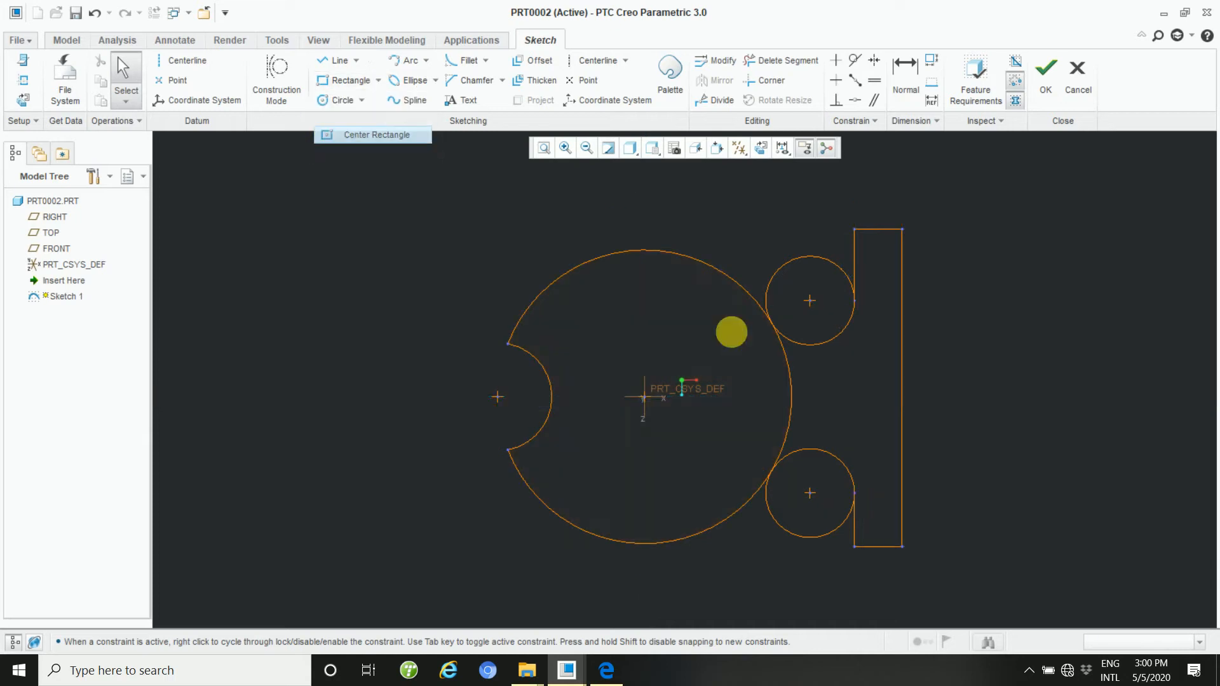
left_click(905, 395)
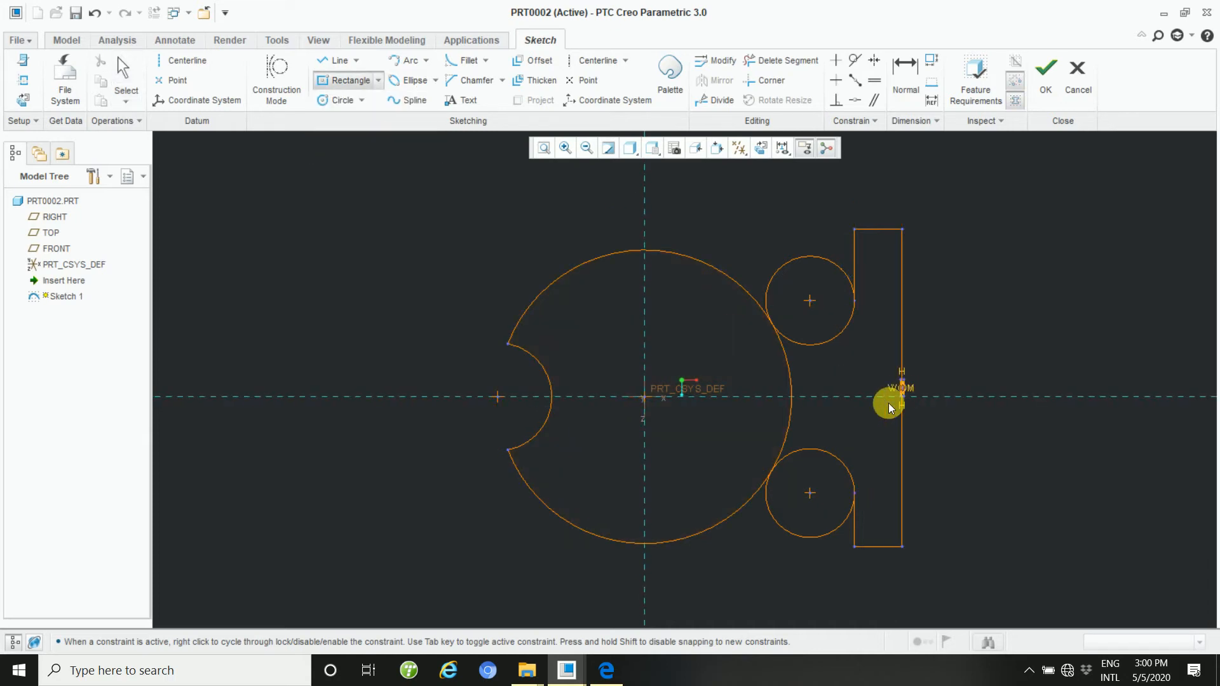
left_click(837, 414)
middle_click(888, 453)
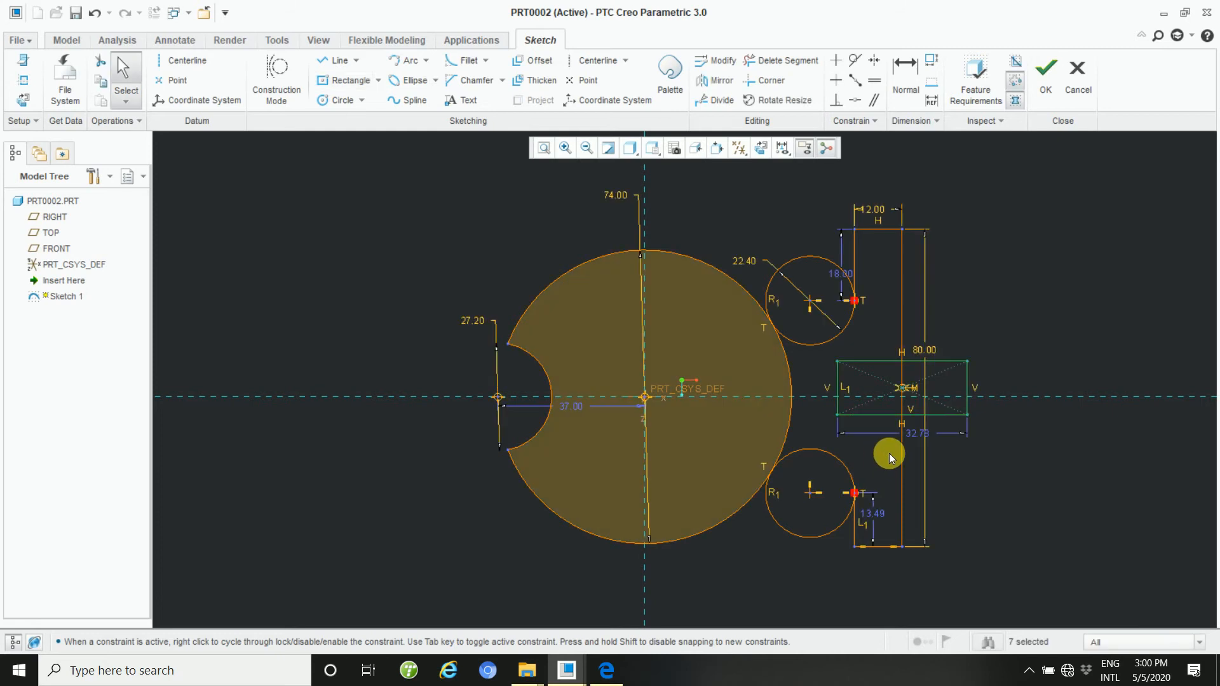
- Trim away the rectangle's edges that lie to the right of the long vertical line
left_click(753, 63)
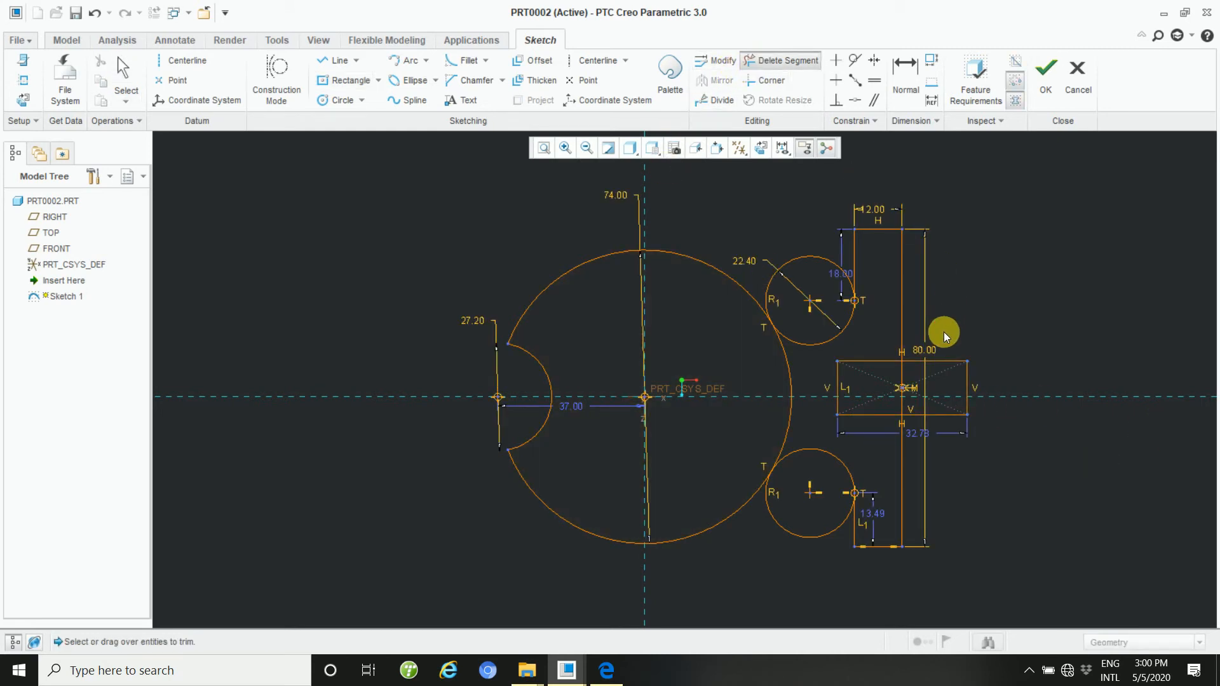
left_click(947, 370)
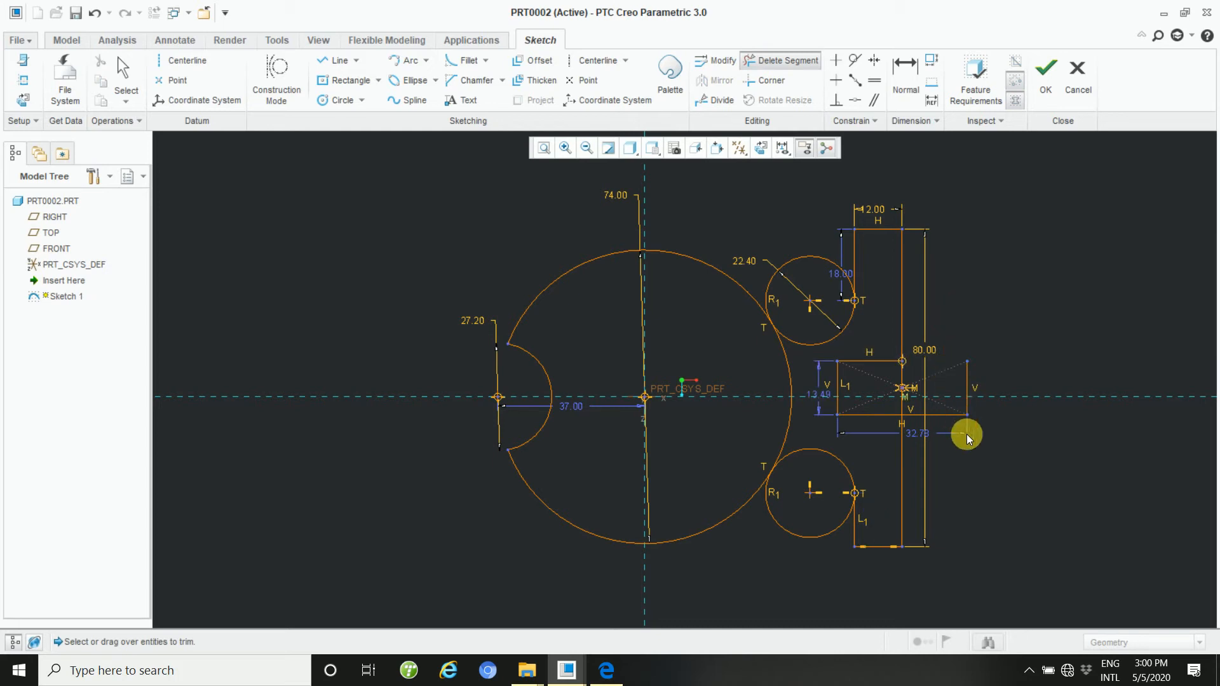
left_click(952, 400)
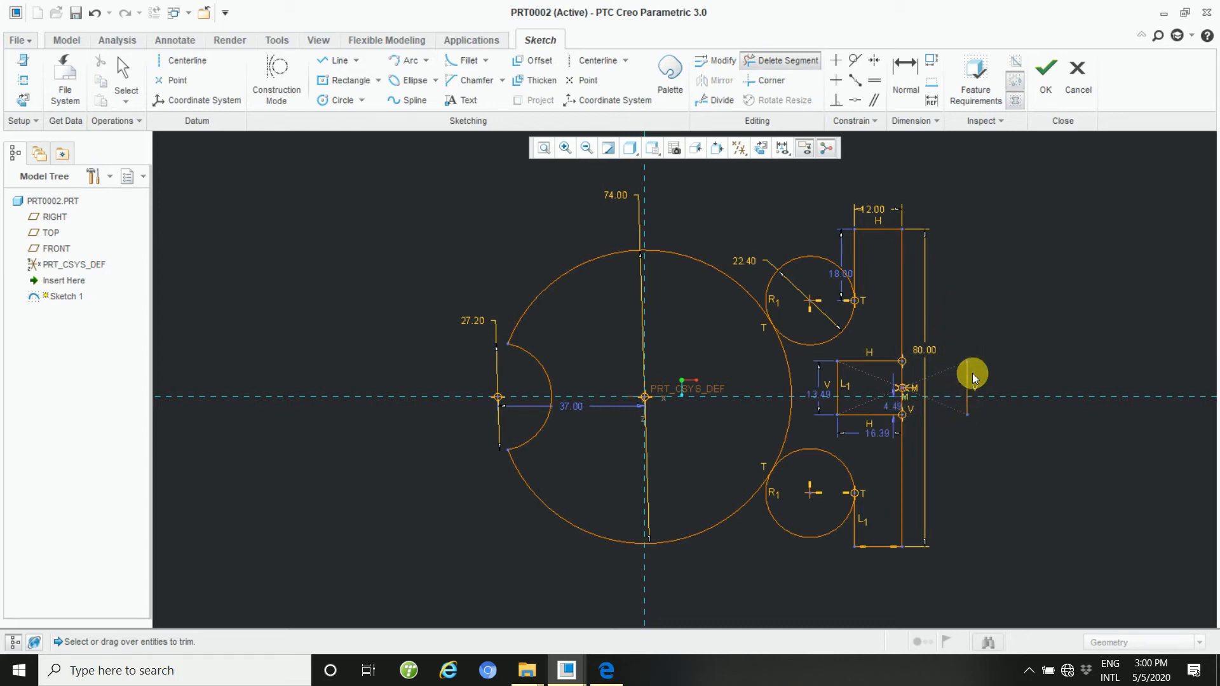
left_click(968, 382)
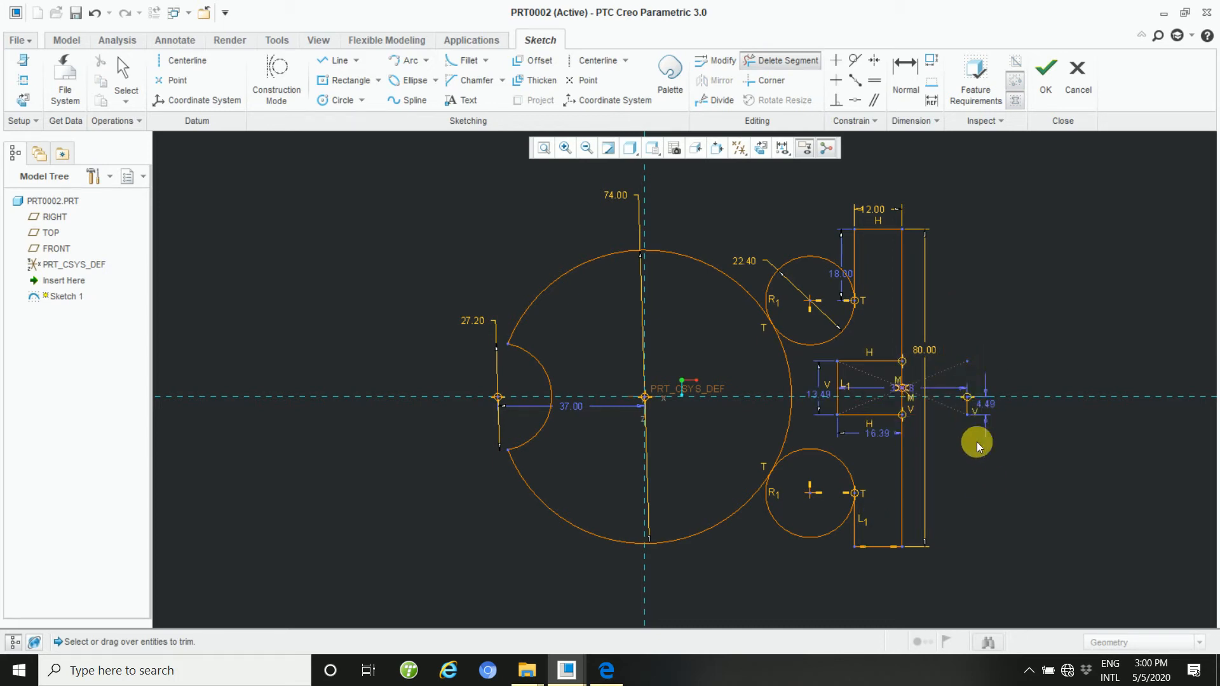
middle_click_drag(978, 445, 1012, 588, "ctrl")
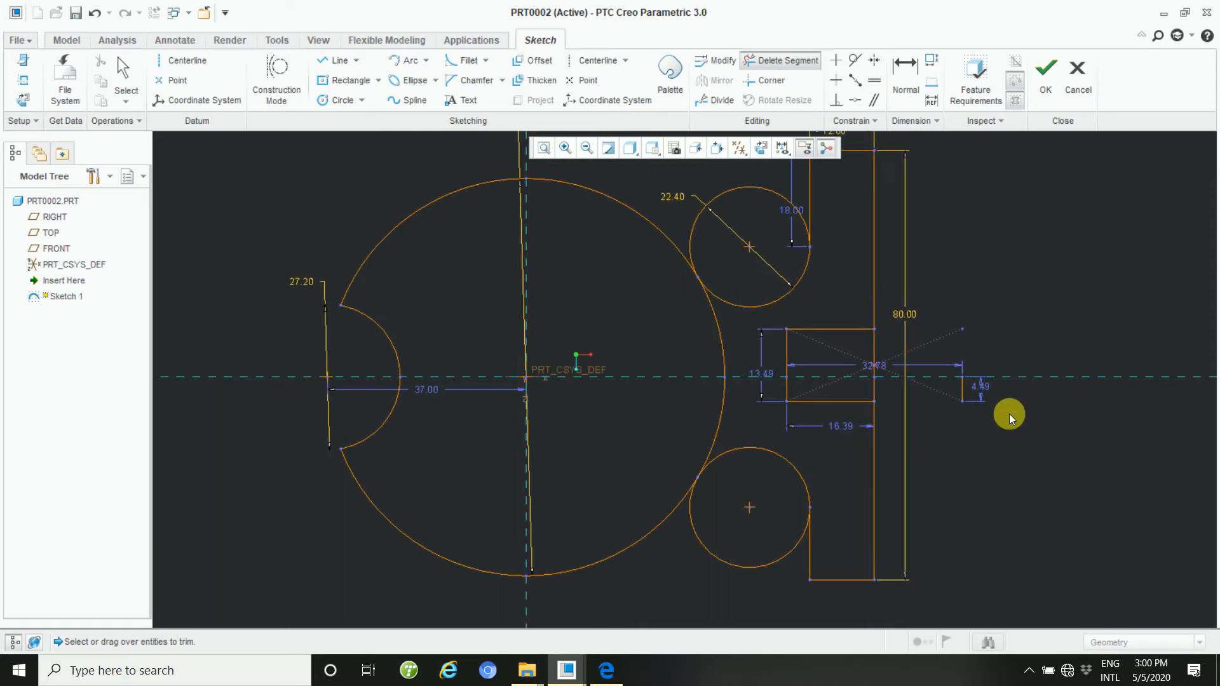
left_click(966, 394)
middle_click(971, 440)
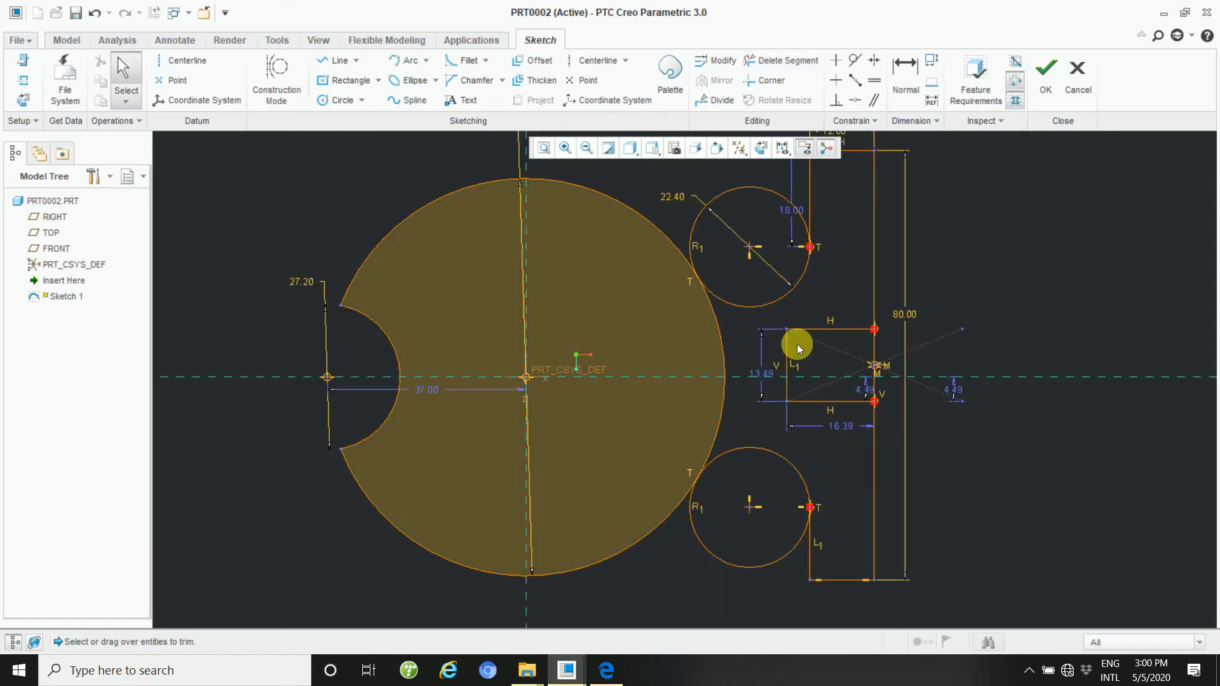
- Set the width of the small open rectangle at the long vertical line to 12
double_click(842, 426)
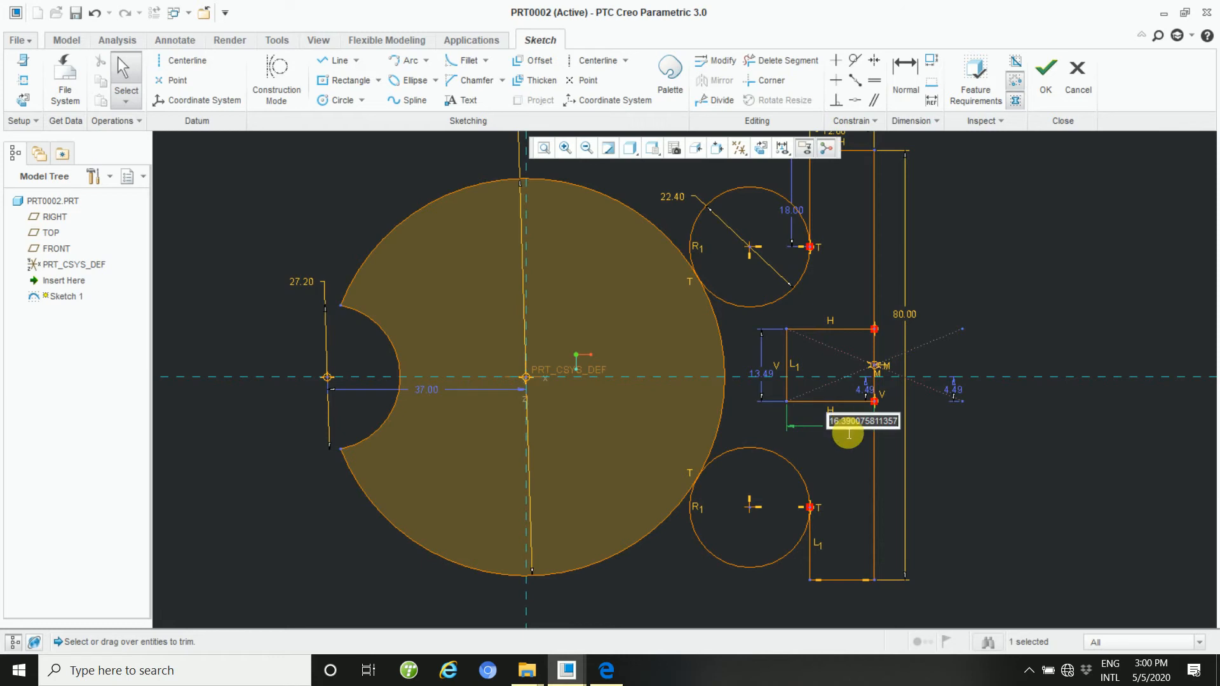
type("12")
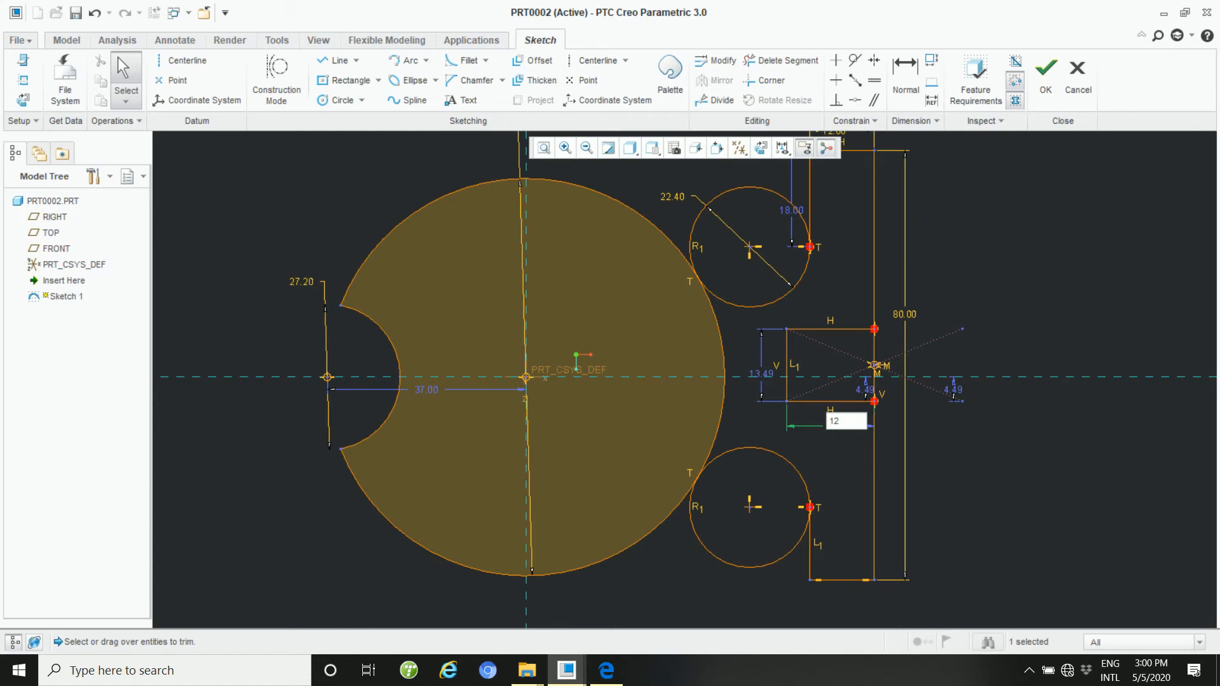
key("Return")
scroll(842, 427, "up", 2)
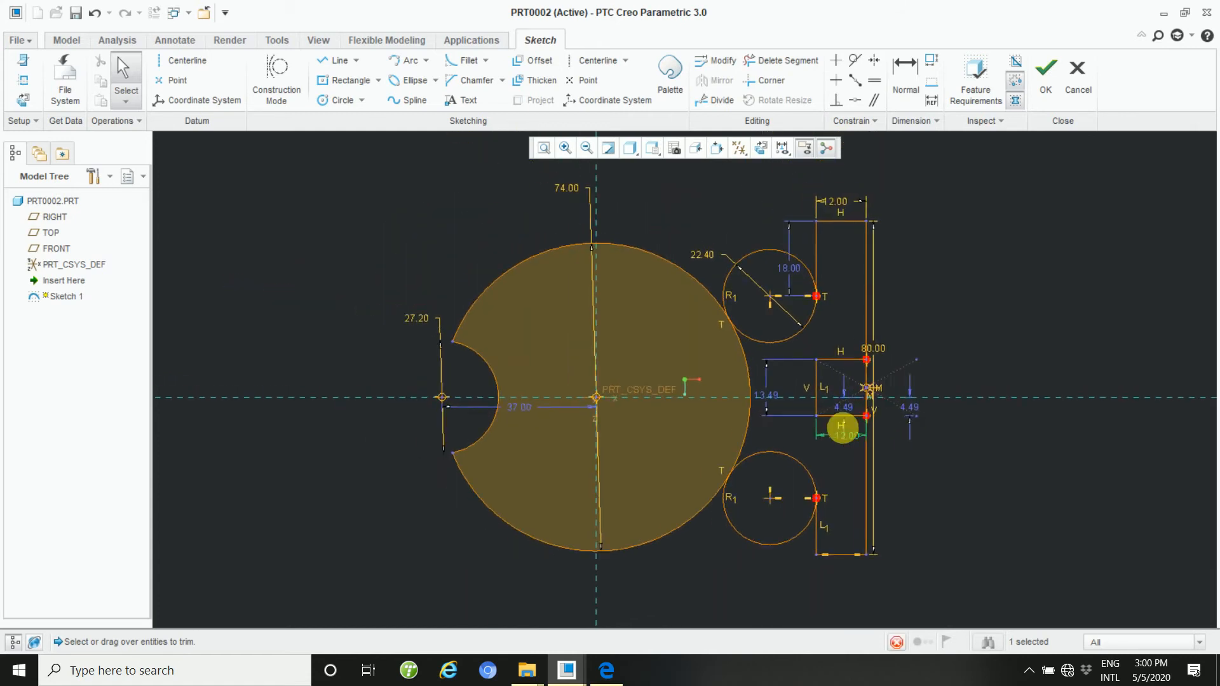
scroll(842, 427, "down", 2)
left_click(970, 507)
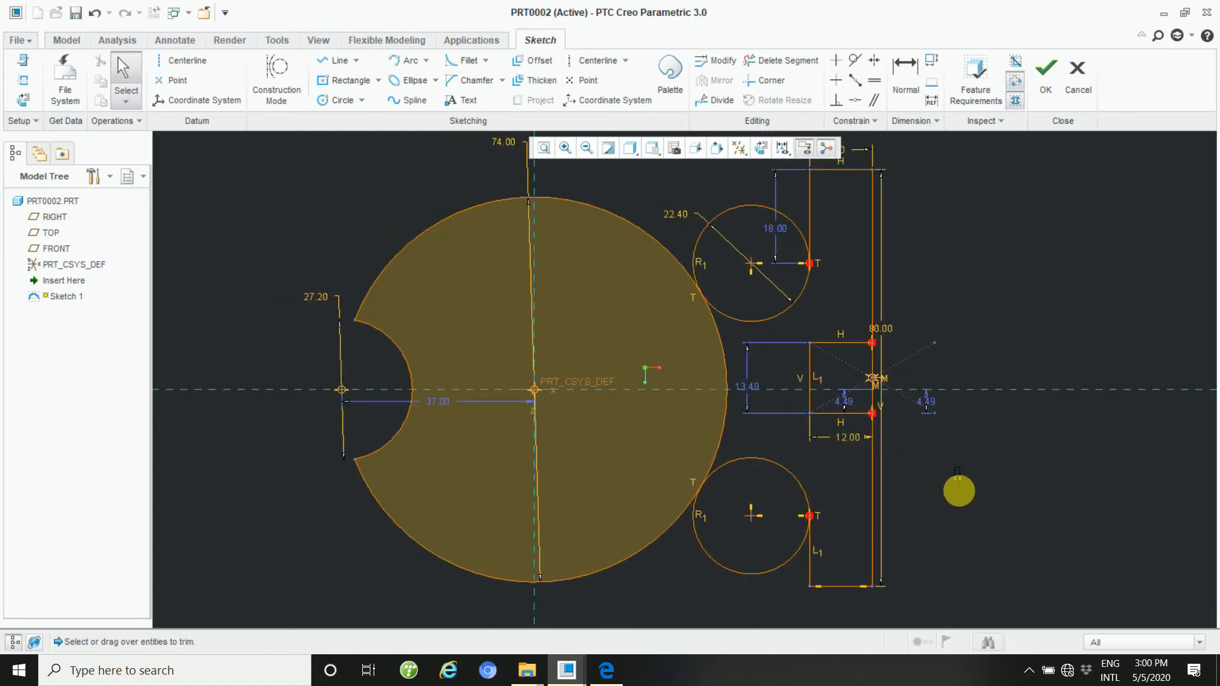
scroll(959, 491, "down", 8)
left_click(543, 149)
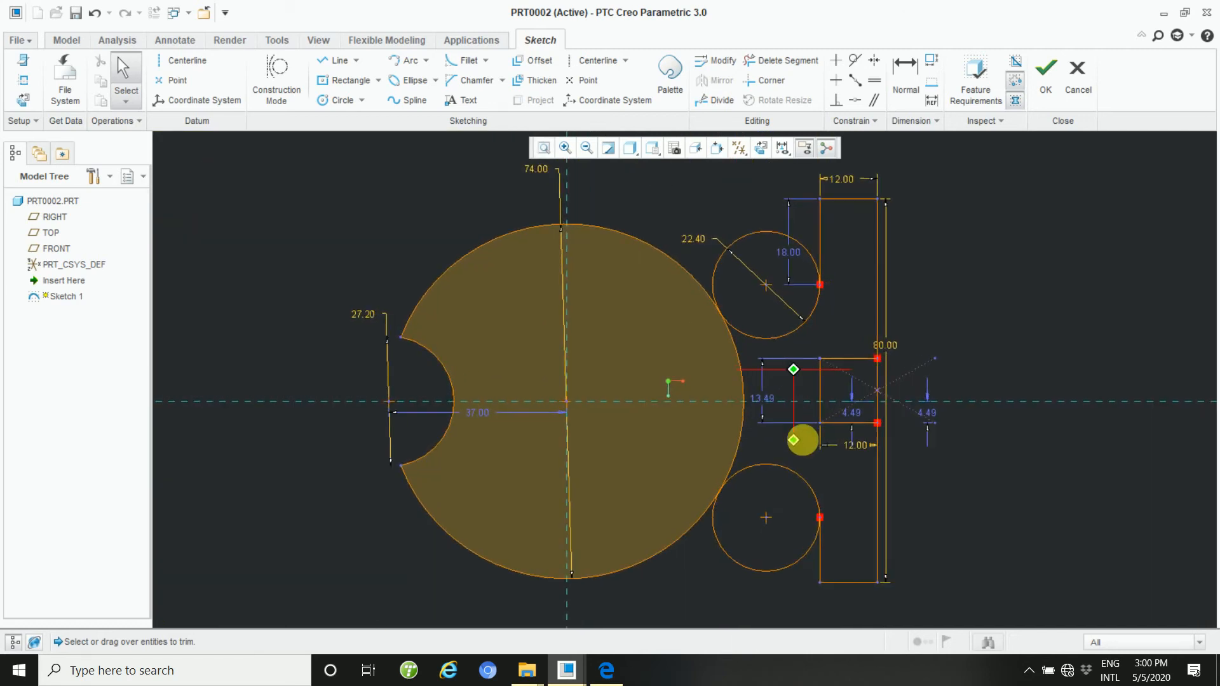
- Set the height of the small rectangle to 16 and return to the flat 2D sketch orientation
double_click(768, 398)
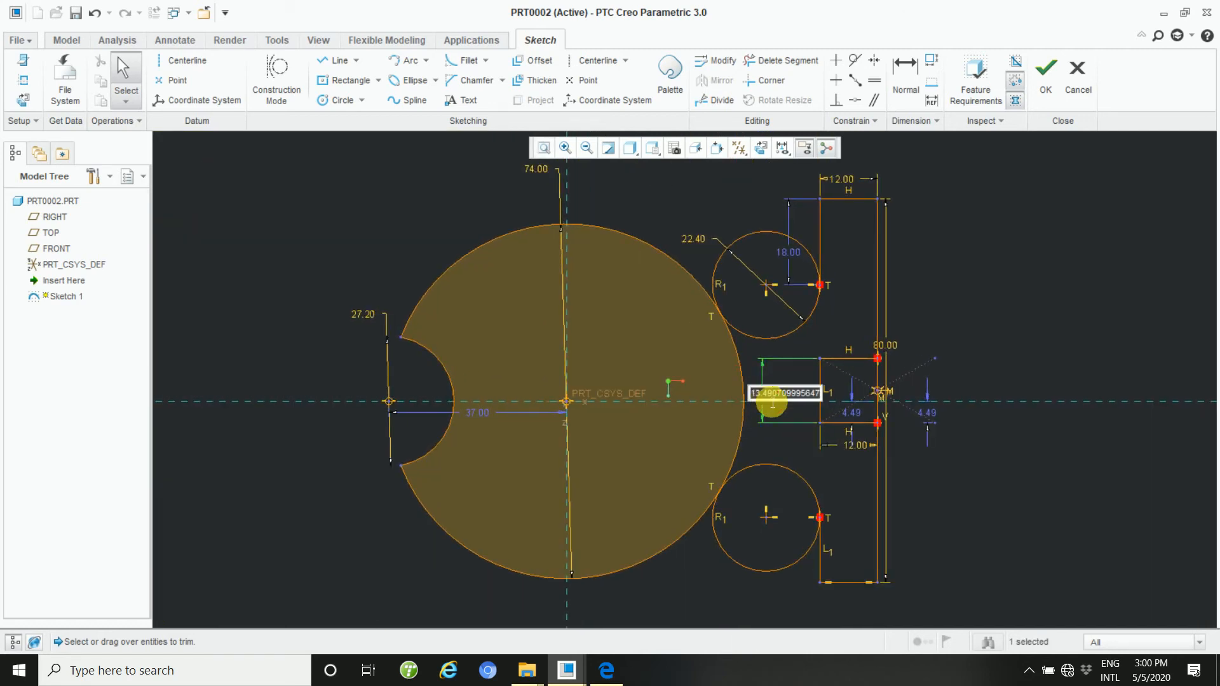
type("16")
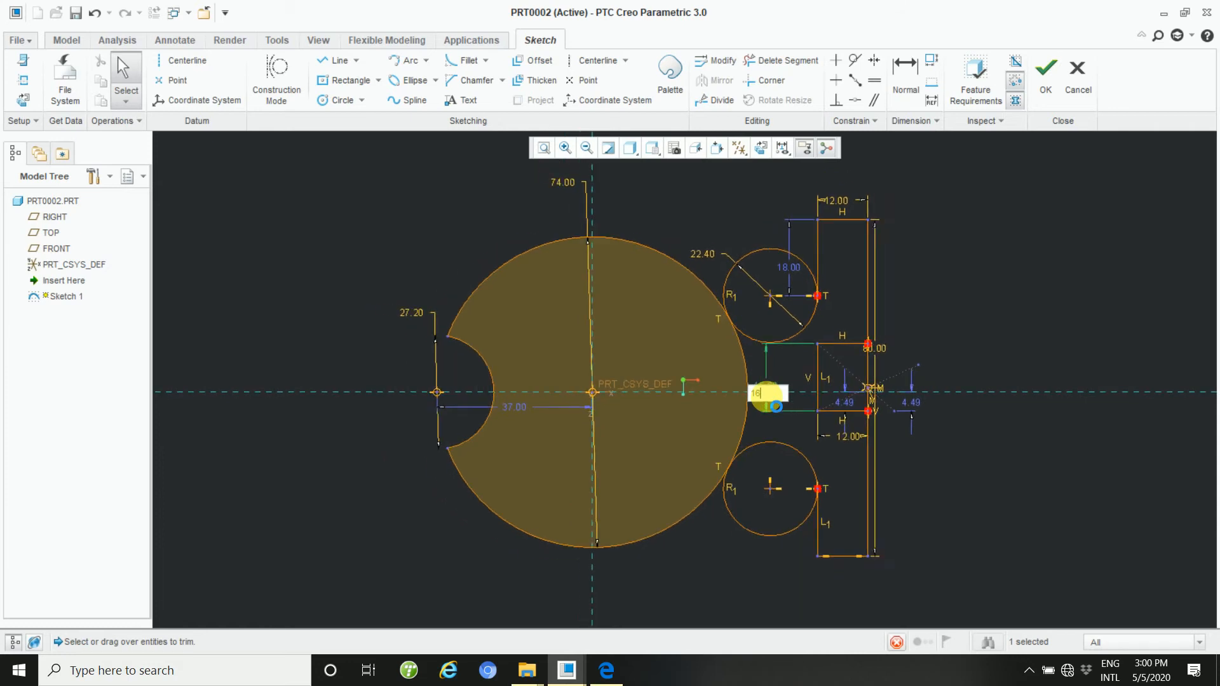
key("Return")
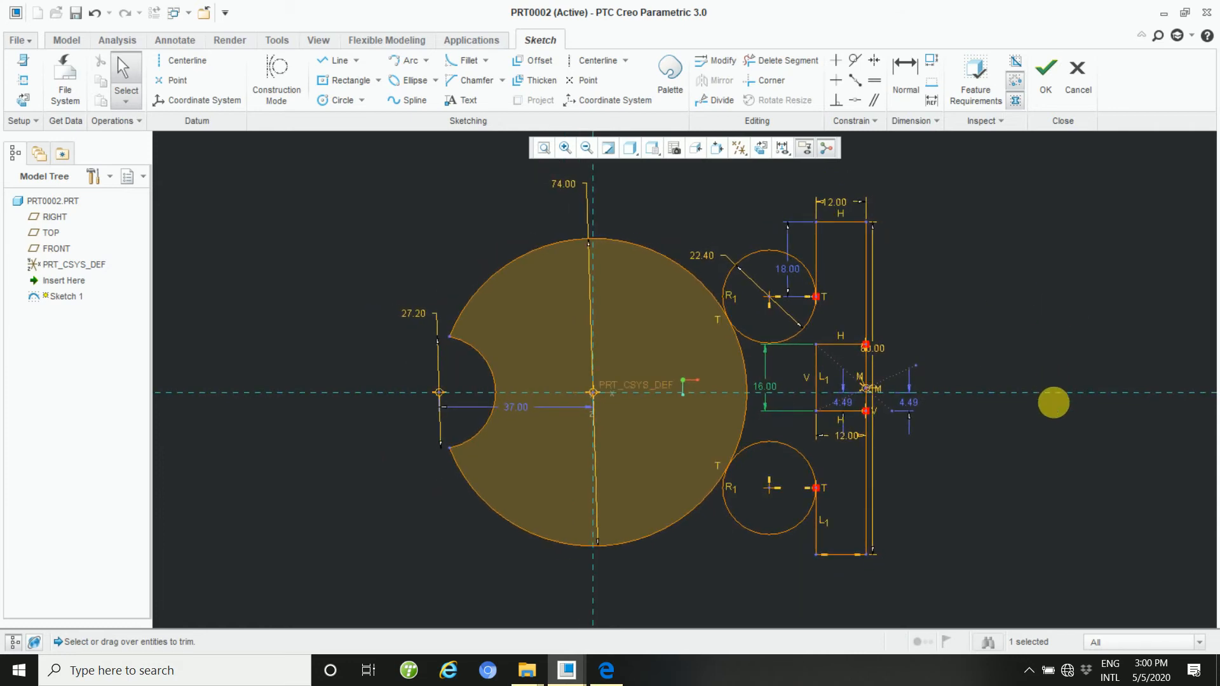
mouse_move(945, 340)
middle_mouse_down()
mouse_move(902, 370)
mouse_move(777, 206)
middle_mouse_up()
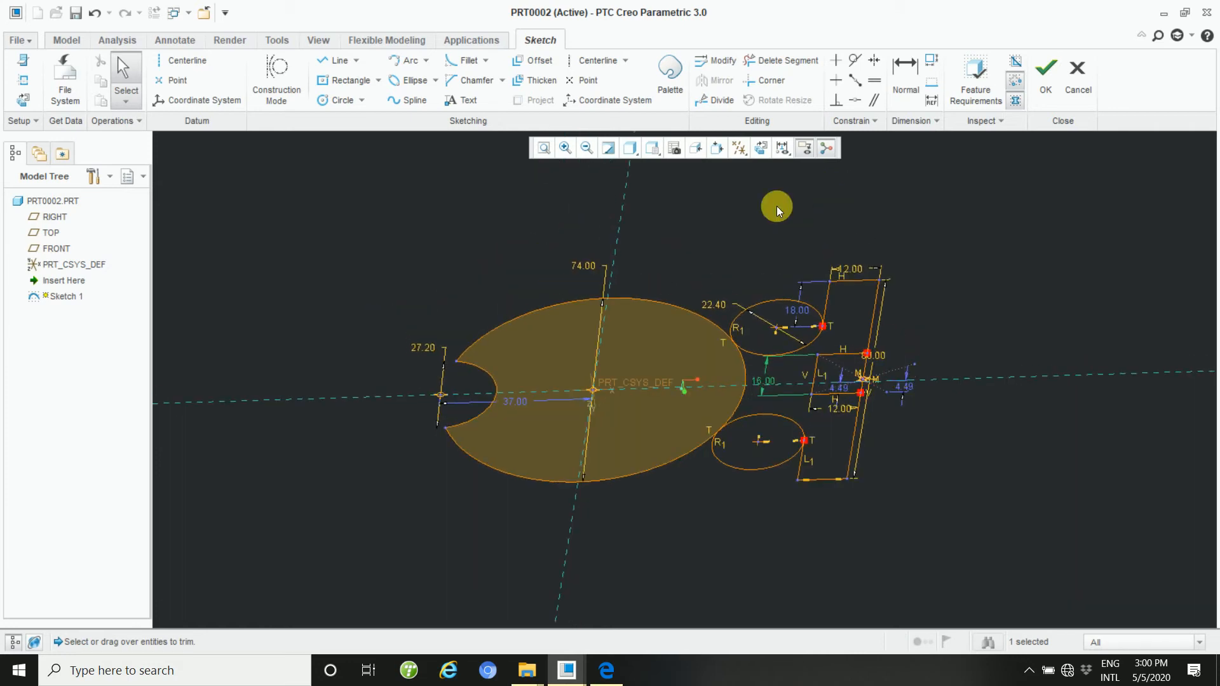
left_click(756, 152)
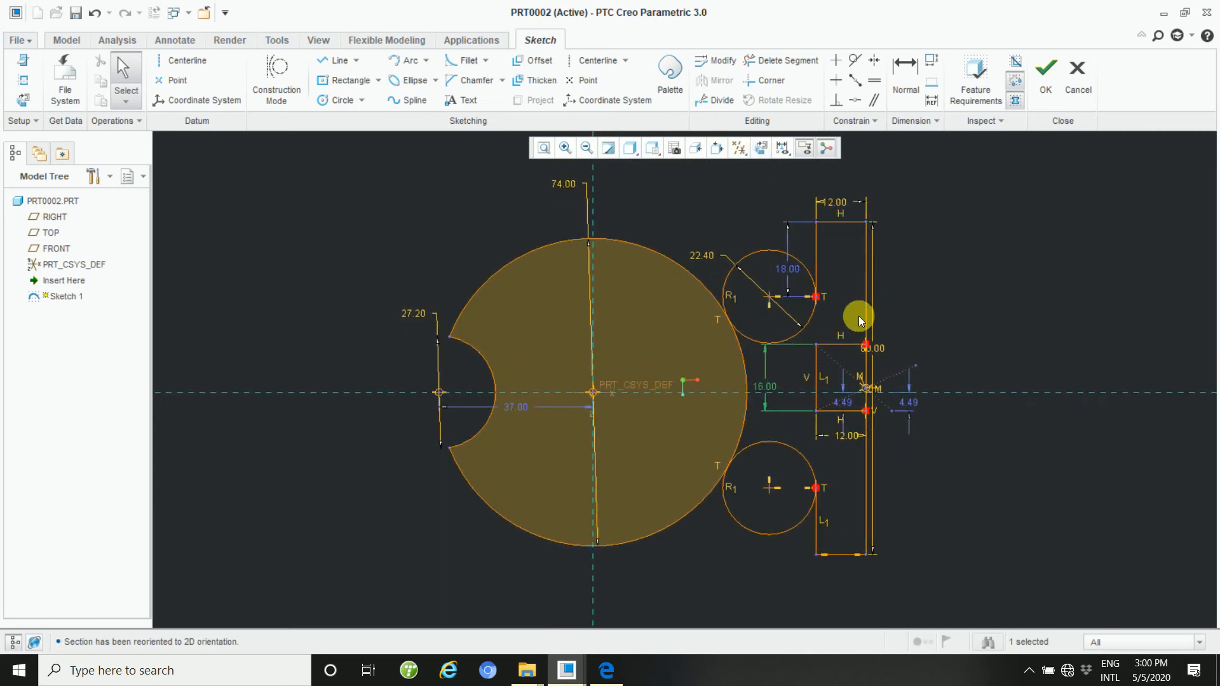
- Try to make the small rectangle's two right-hand corners symmetric about the horizontal reference line
scroll(841, 422, "up", 5)
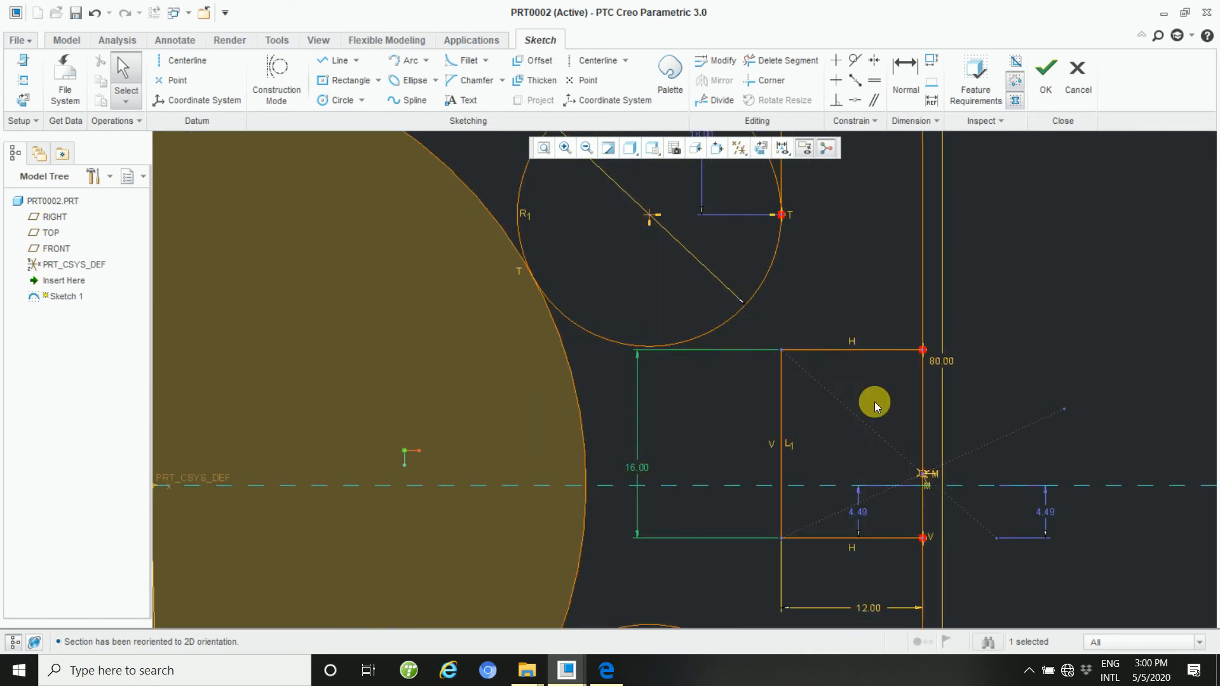
left_click(874, 60)
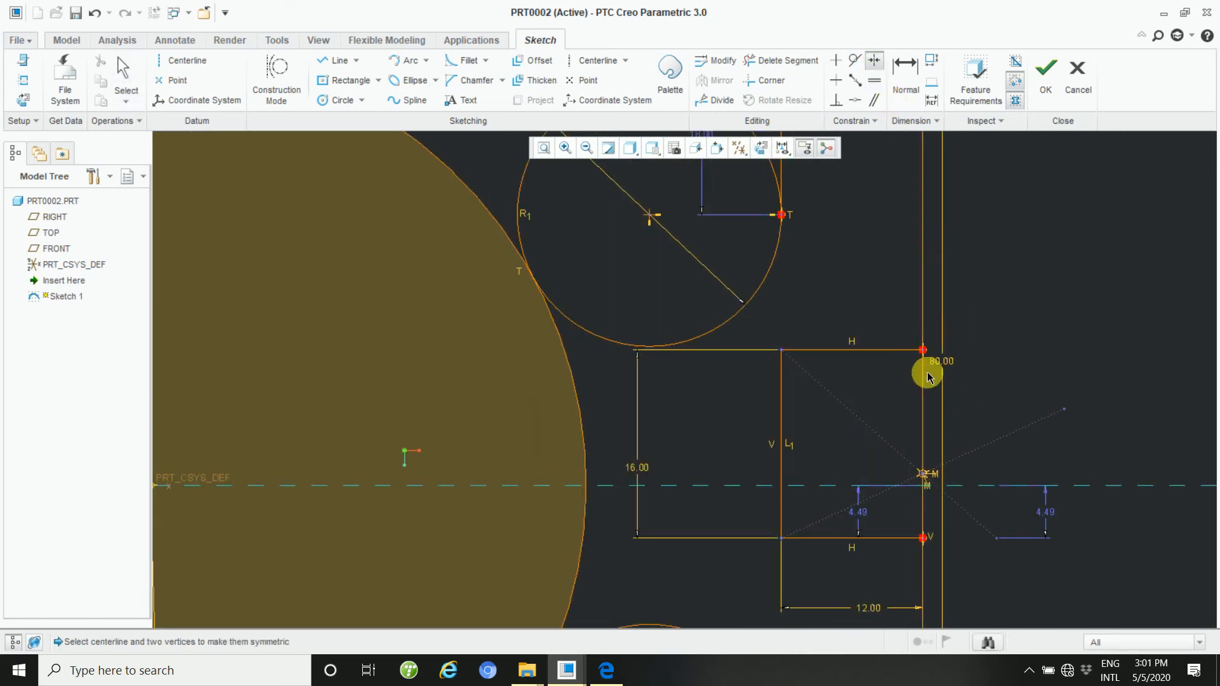
left_click(923, 350)
left_click(922, 538)
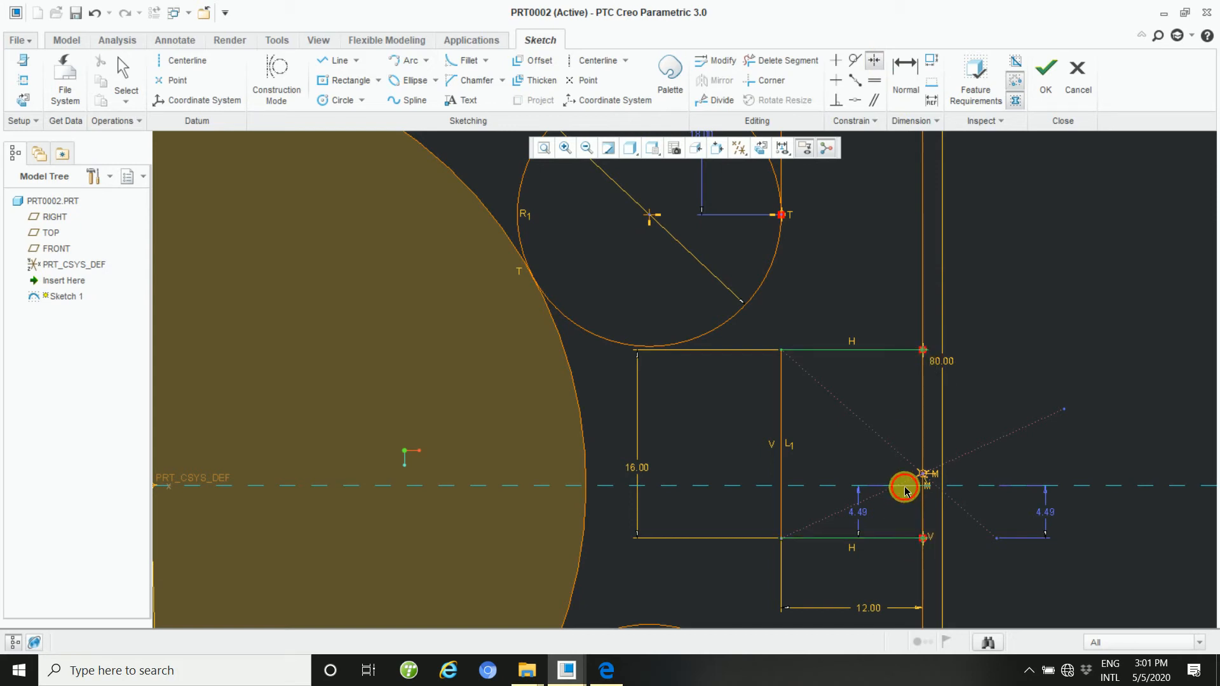
middle_click(879, 394)
scroll(878, 393, "up", 1)
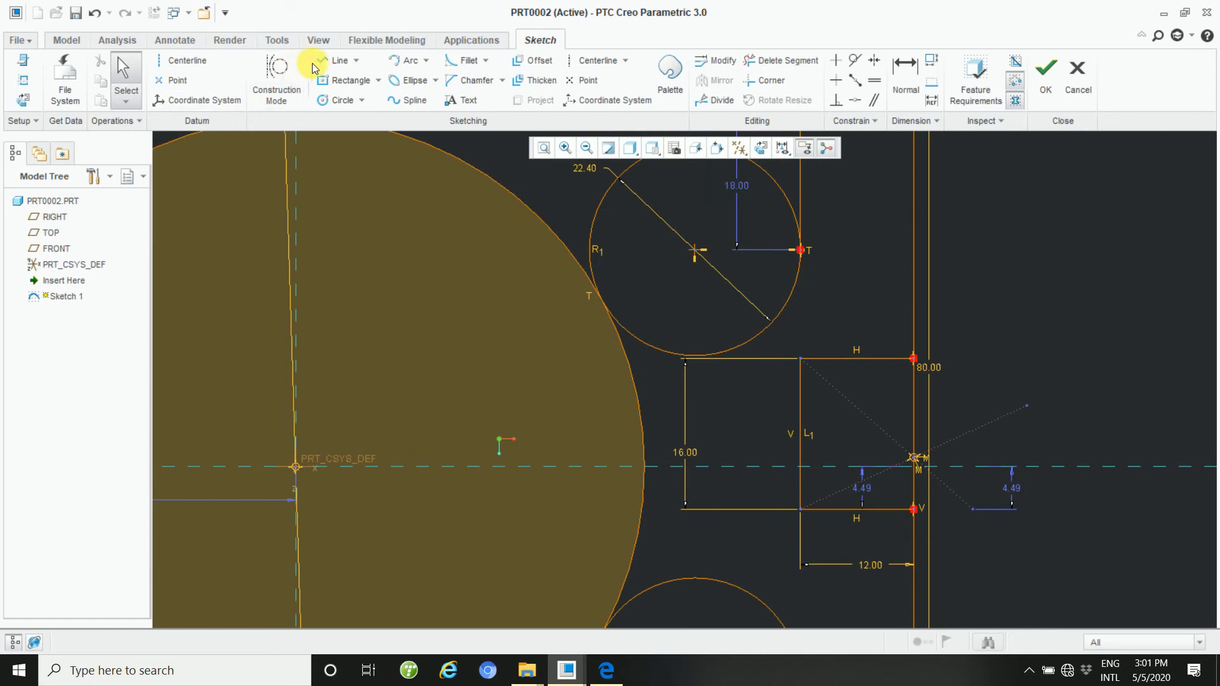
- Add a horizontal datum centerline through the coordinate system origin
left_click(204, 63)
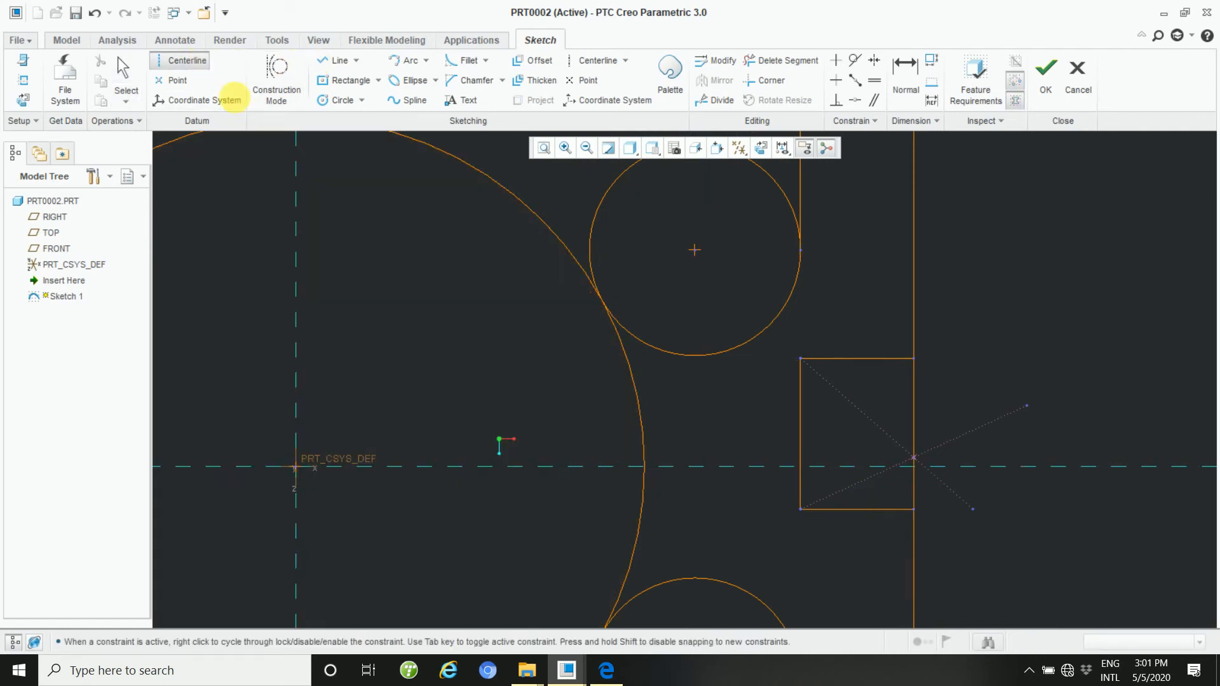
left_click(294, 474)
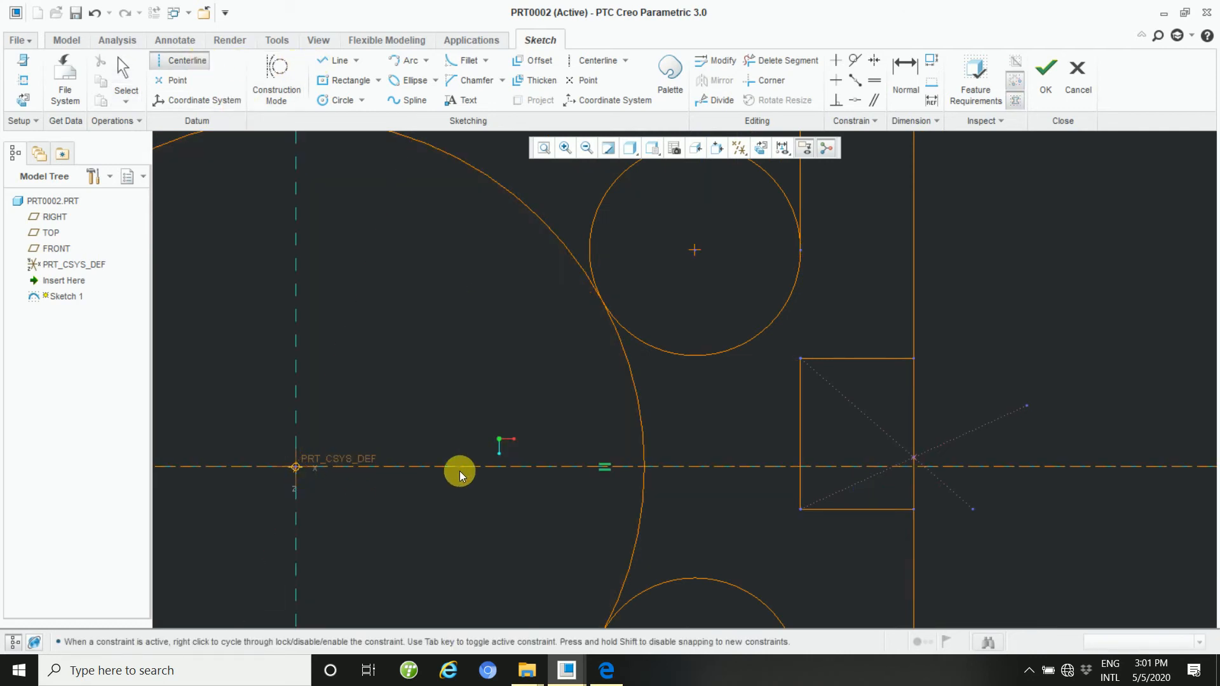
left_click(1011, 465)
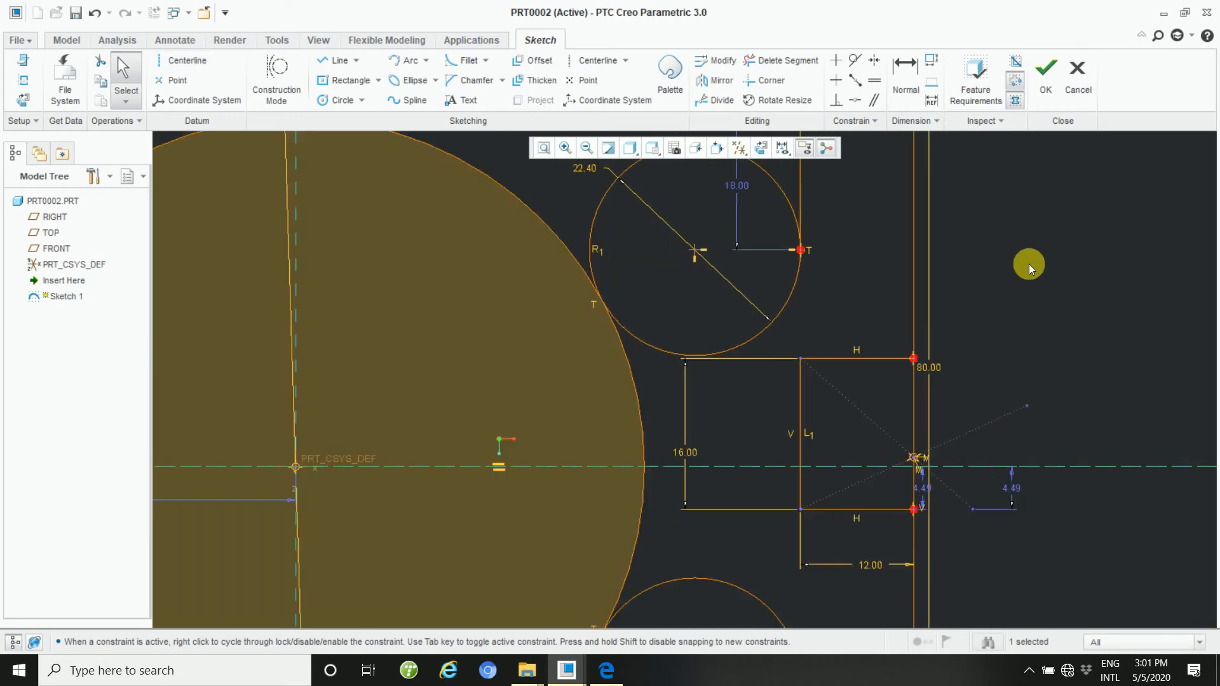
- Make the small rectangle's two right-hand corners symmetric about the horizontal centerline
left_click(874, 59)
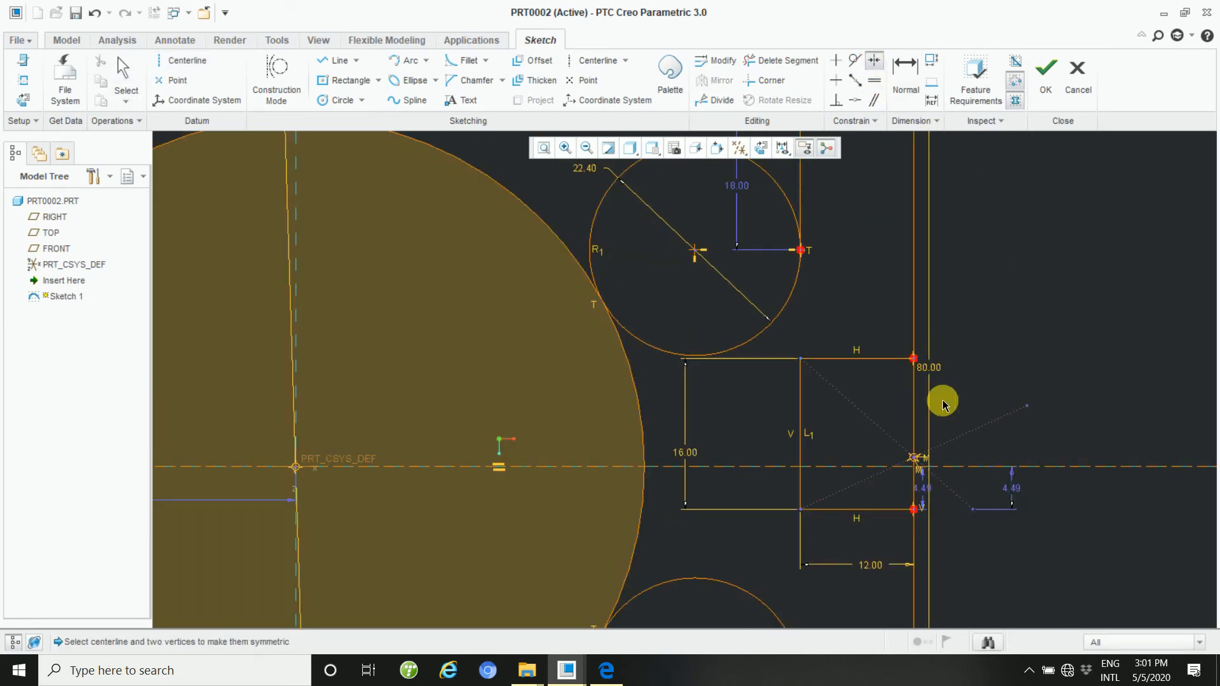
left_click(914, 359)
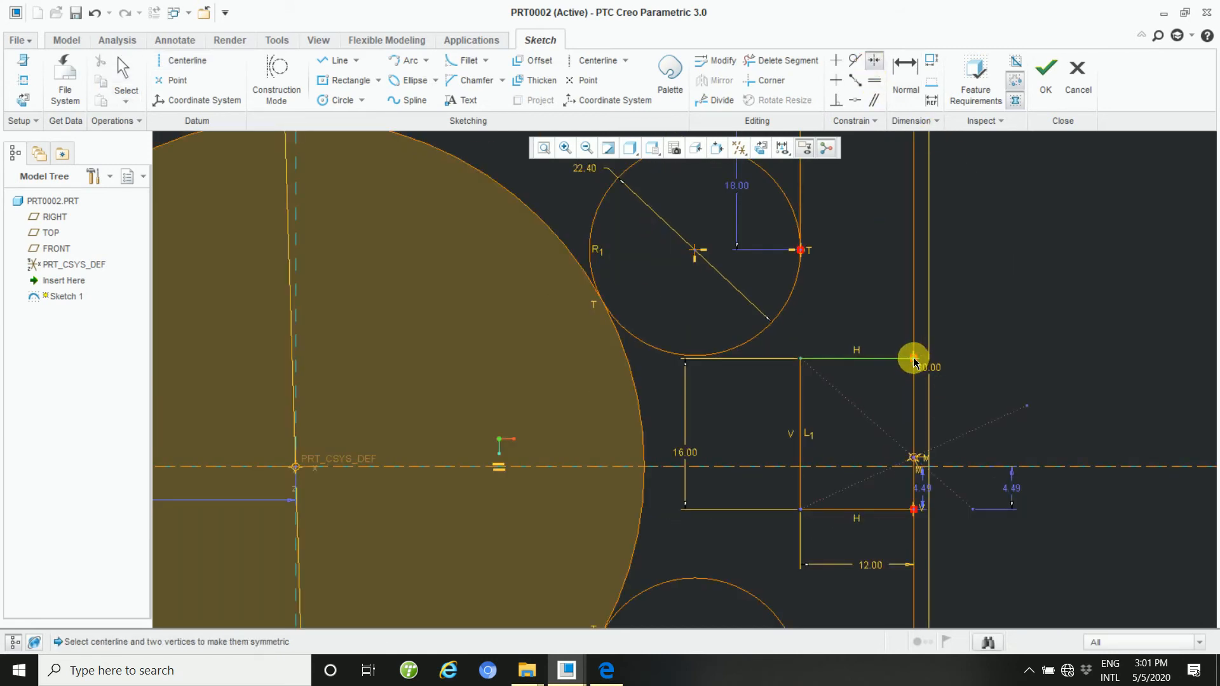
left_click(915, 508)
left_click(866, 467)
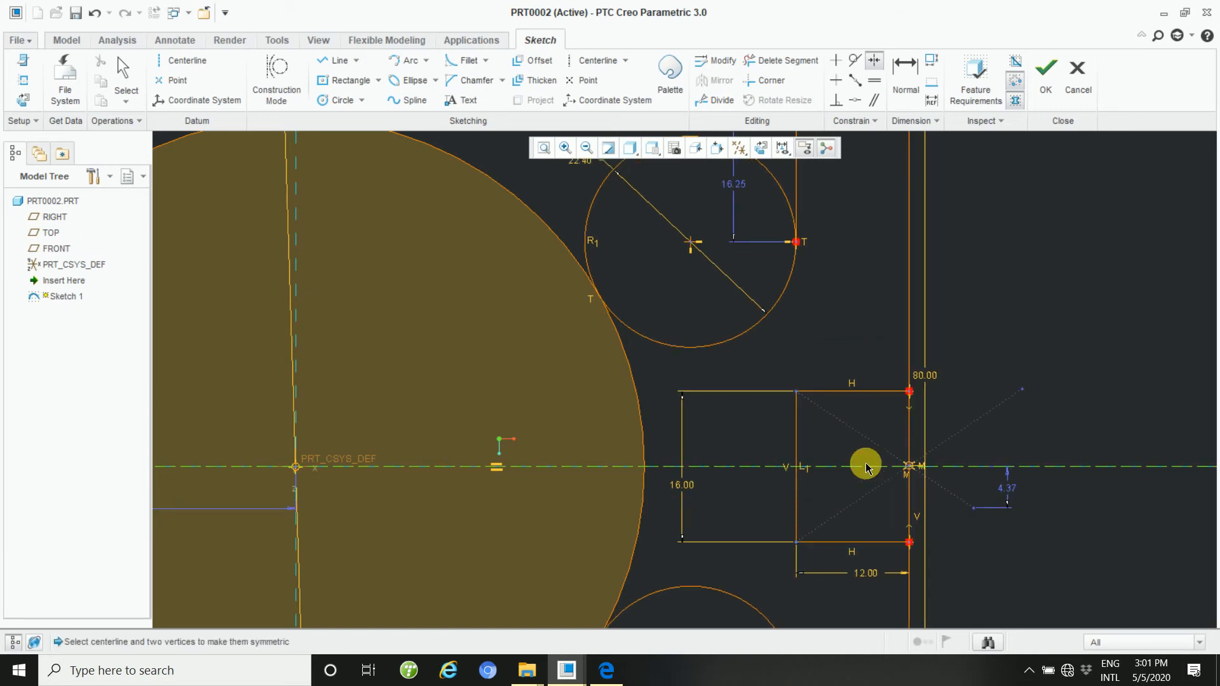
scroll(1010, 517, "down", 2)
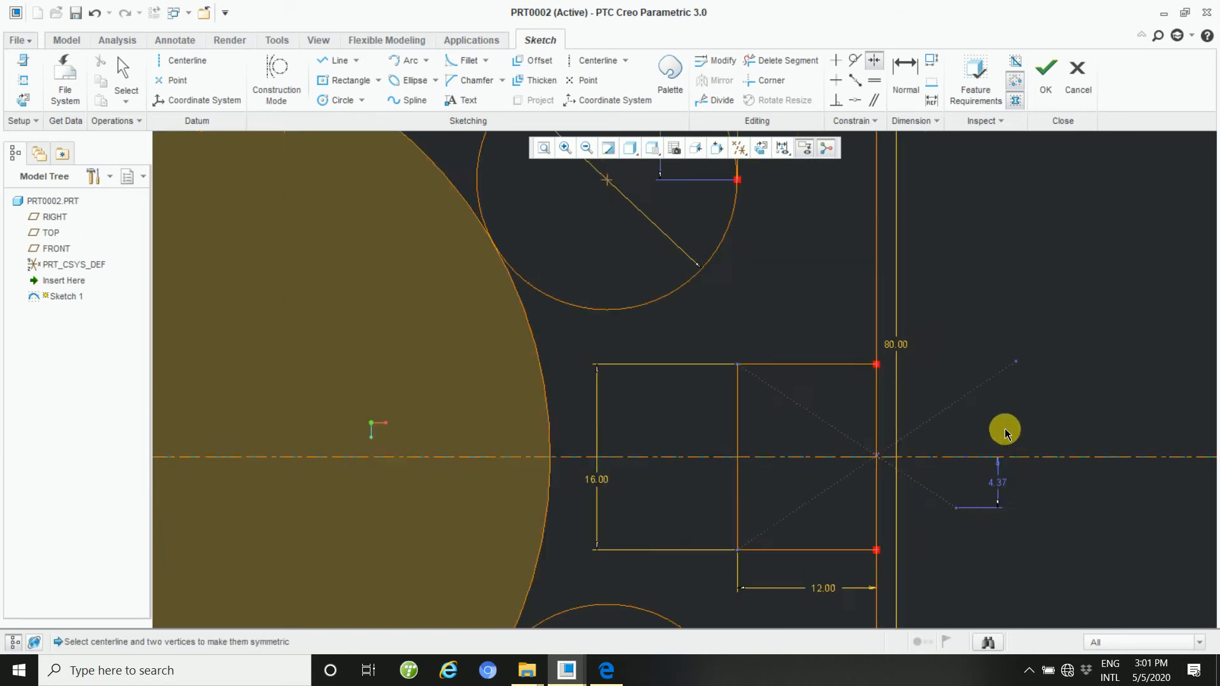
scroll(1004, 427, "down", 5)
middle_click(612, 304)
- Sketch a circle centred on the midpoint of the small rectangle's left edge and passing through its lower-left corner
left_click(547, 147)
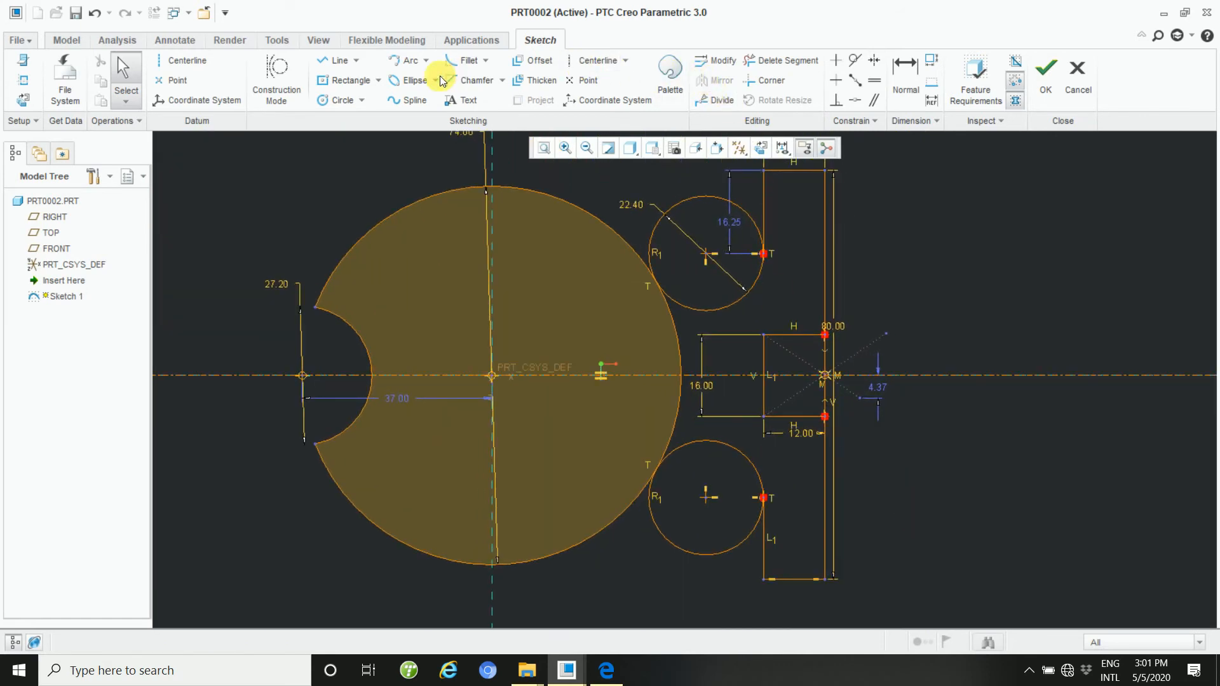
left_click(340, 100)
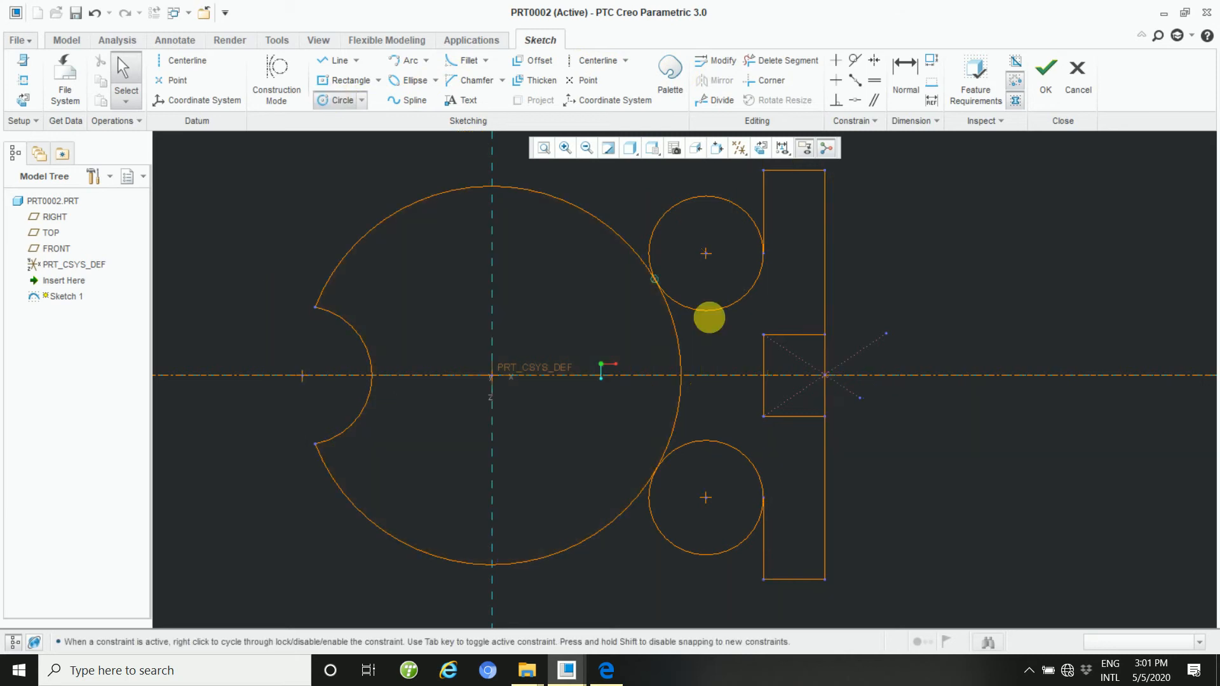
left_click(765, 376)
left_click(765, 416)
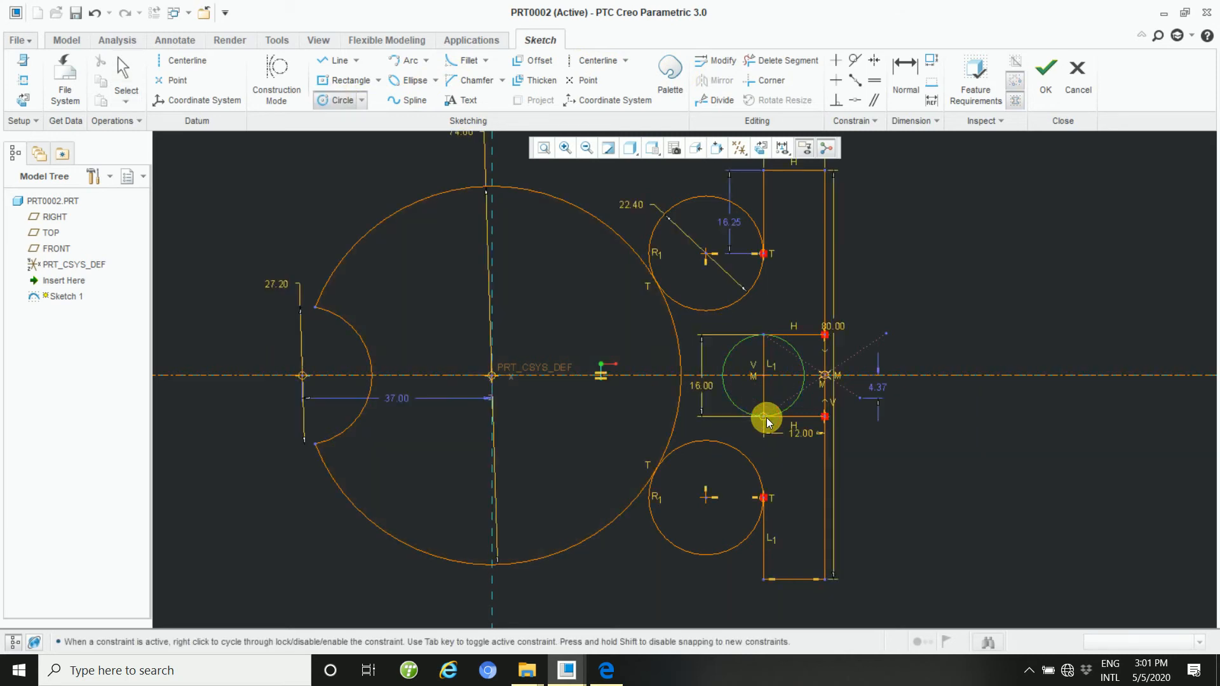
middle_click(955, 458)
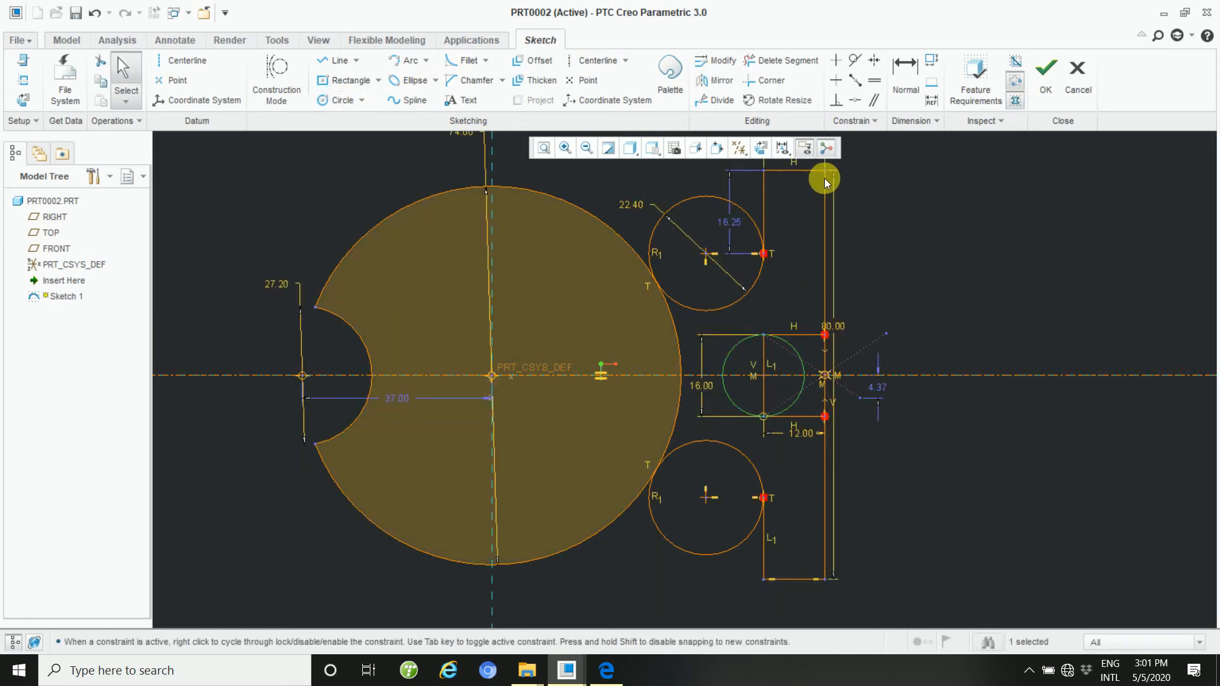
- Trim away the small rectangle's left edge and the circle's right half inside it, leaving a slot with a rounded end
scroll(1022, 289, "down", 2)
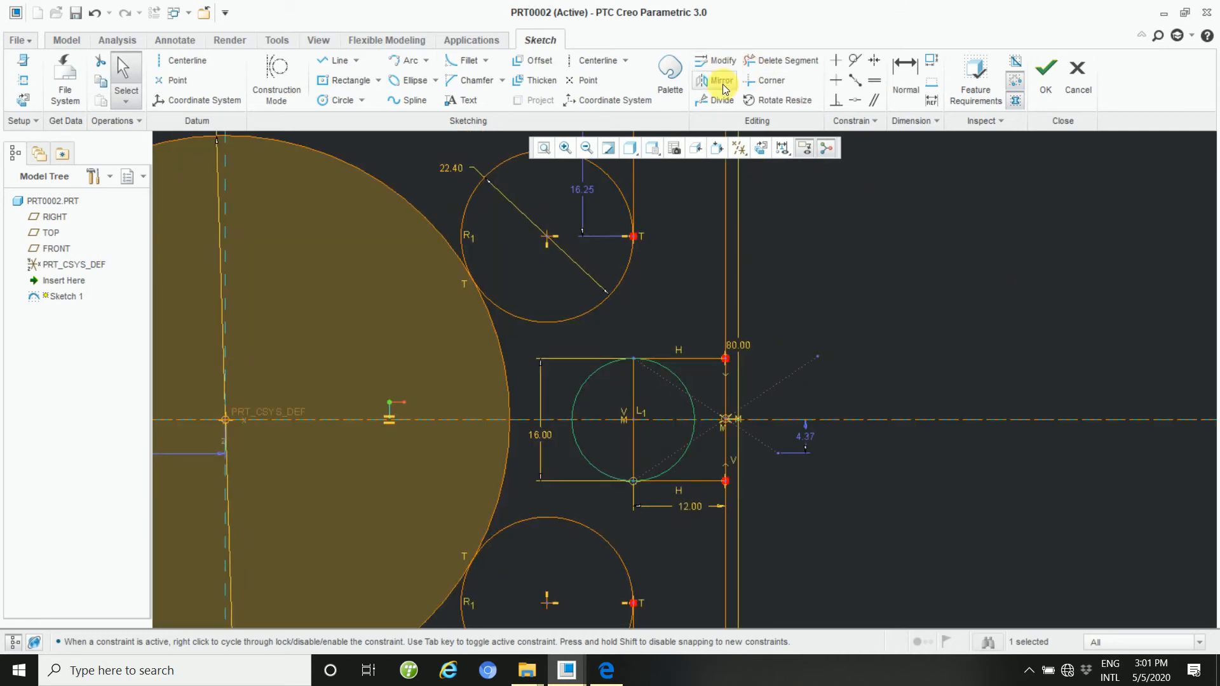
left_click(782, 60)
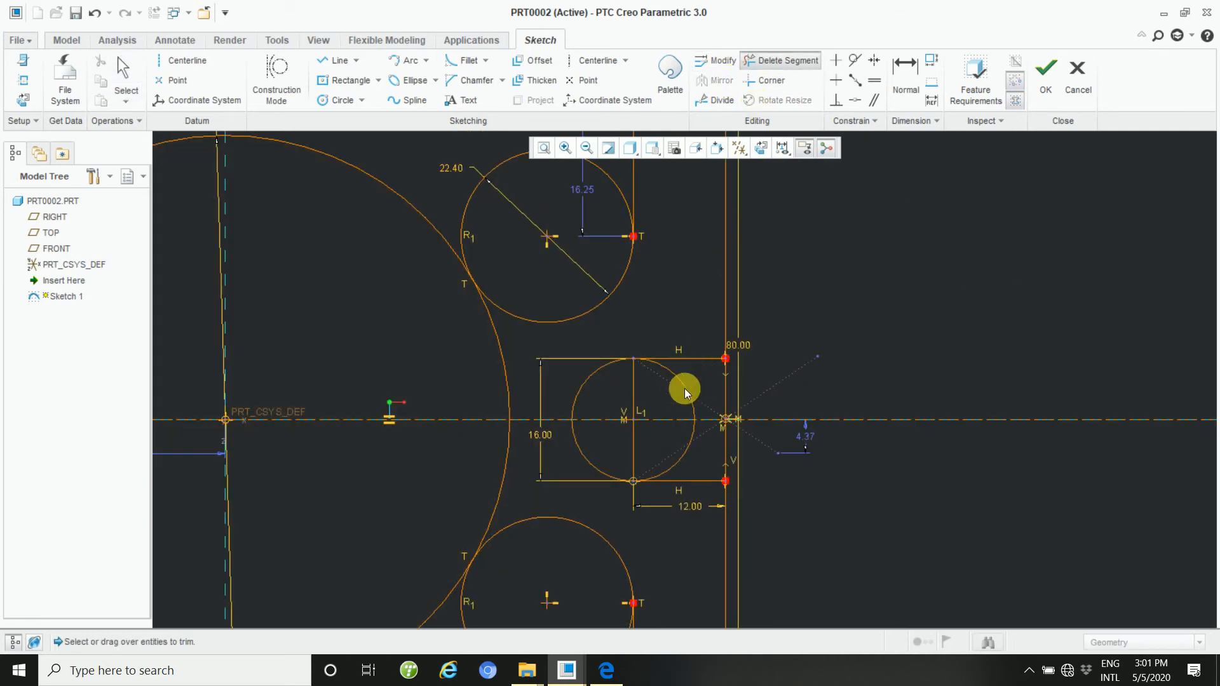
left_click(677, 449)
left_click(620, 444)
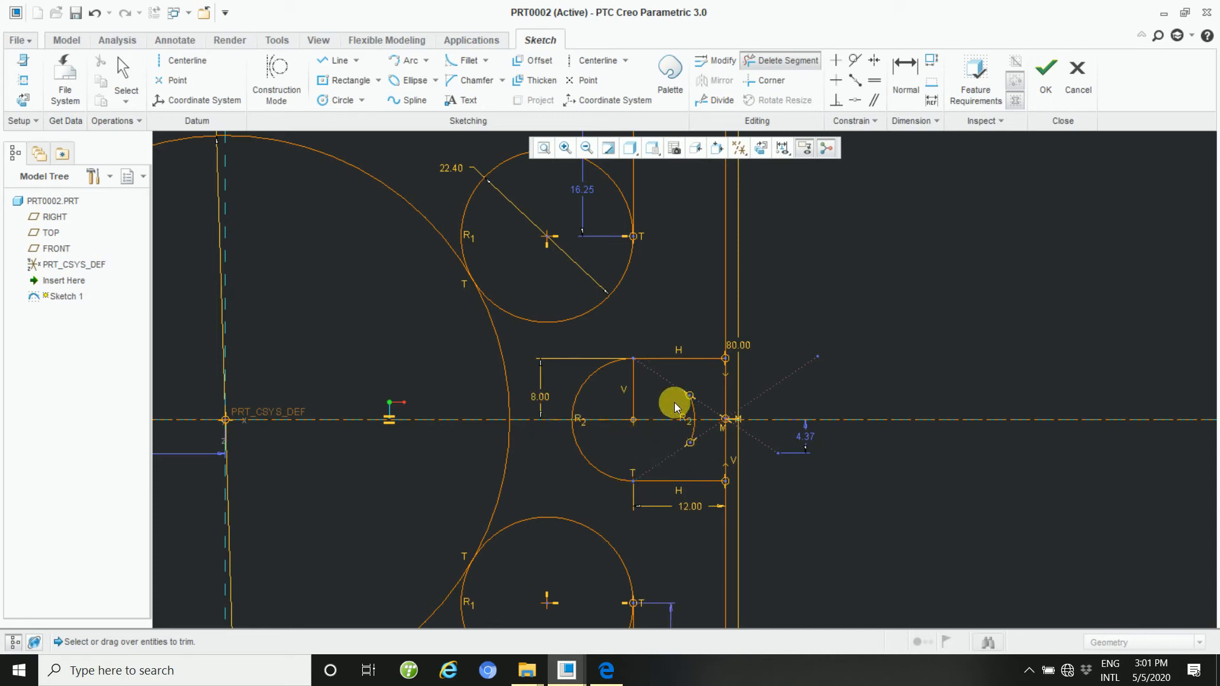
left_click(618, 392)
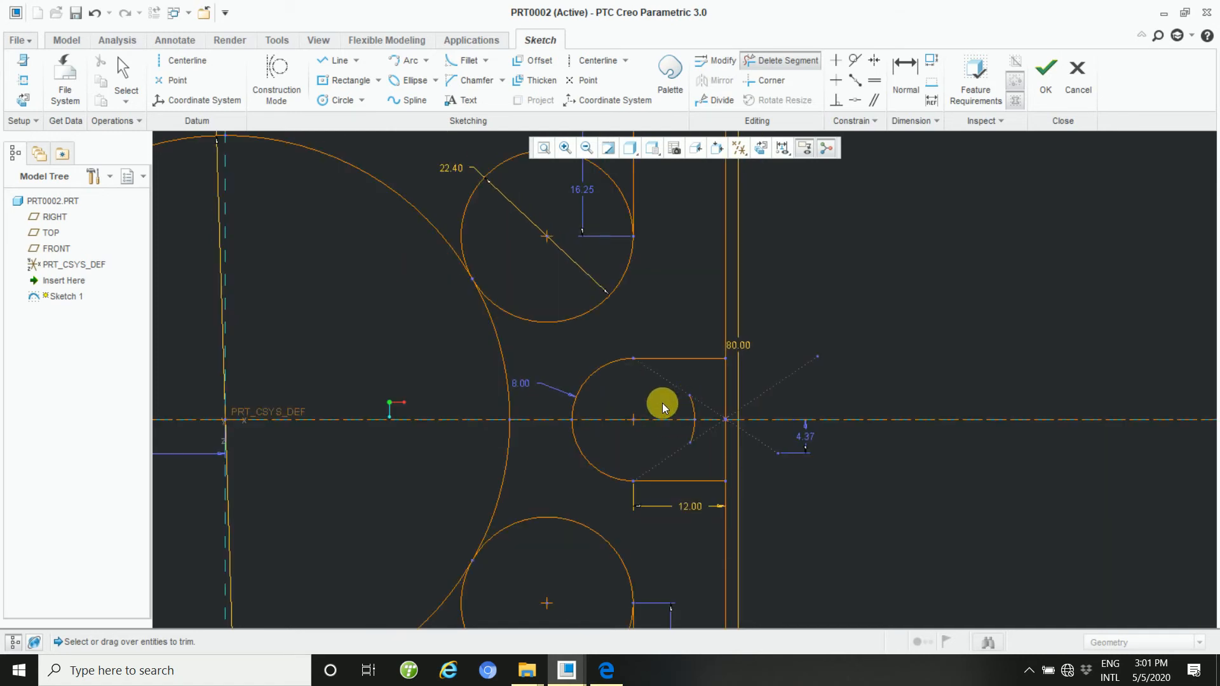
scroll(664, 404, "down", 4)
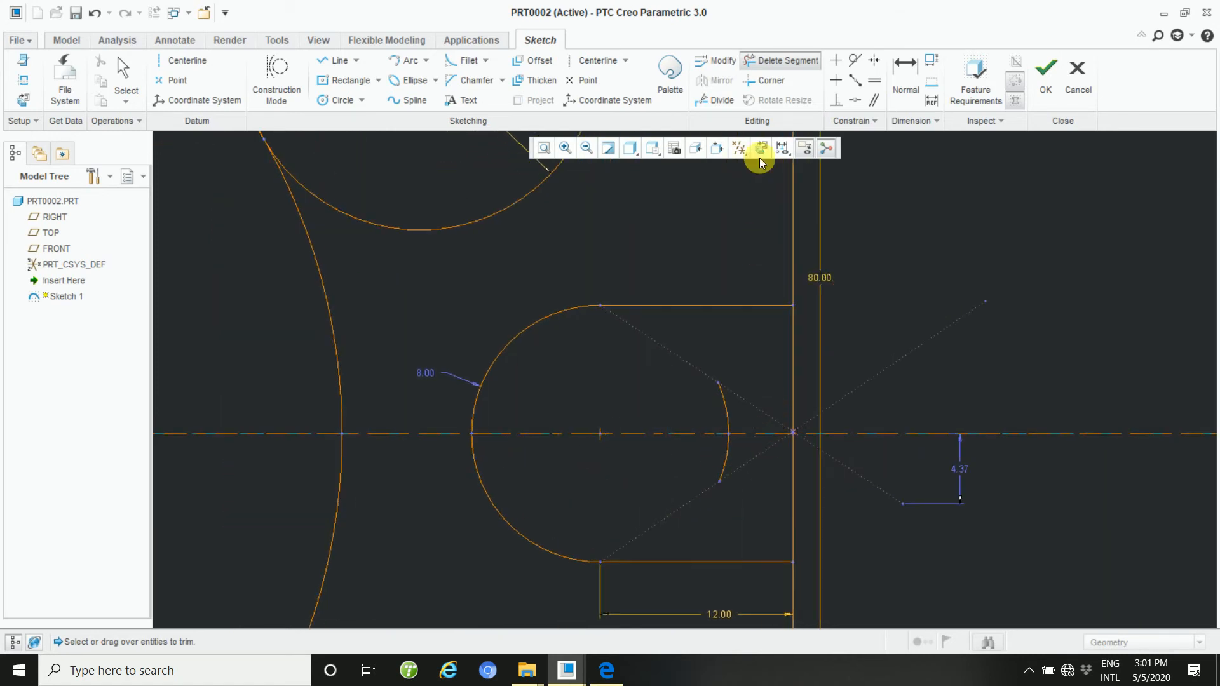
left_click(715, 410)
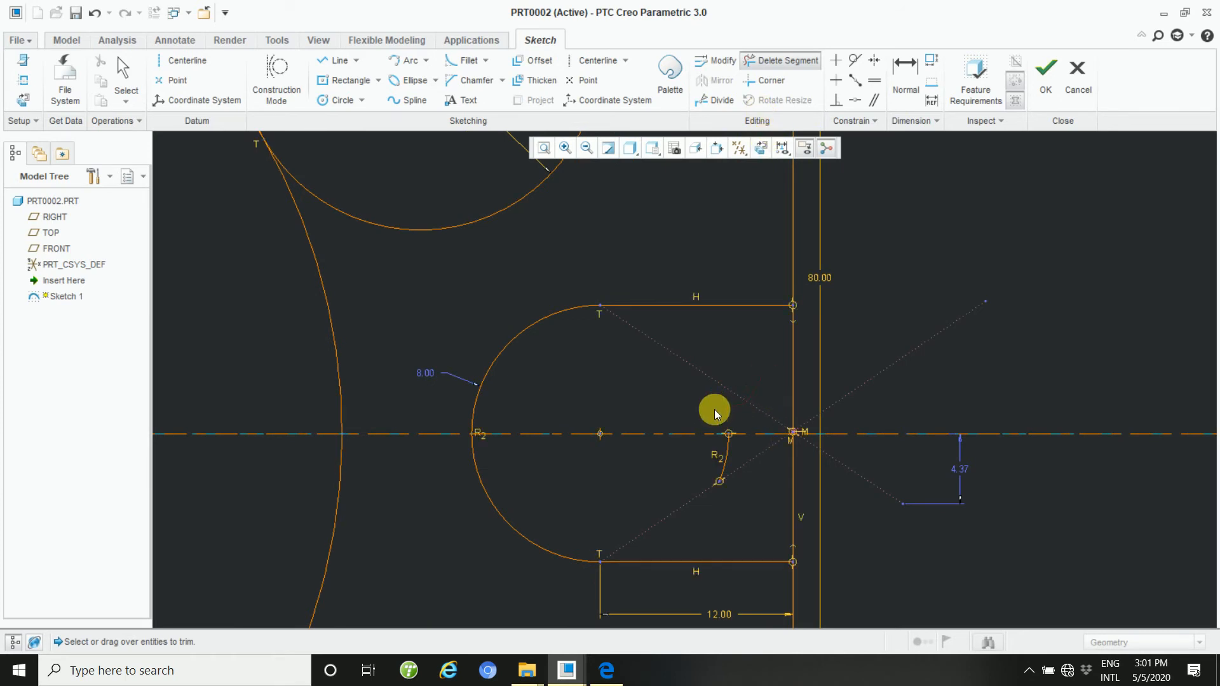
left_click(719, 457)
middle_click(716, 464)
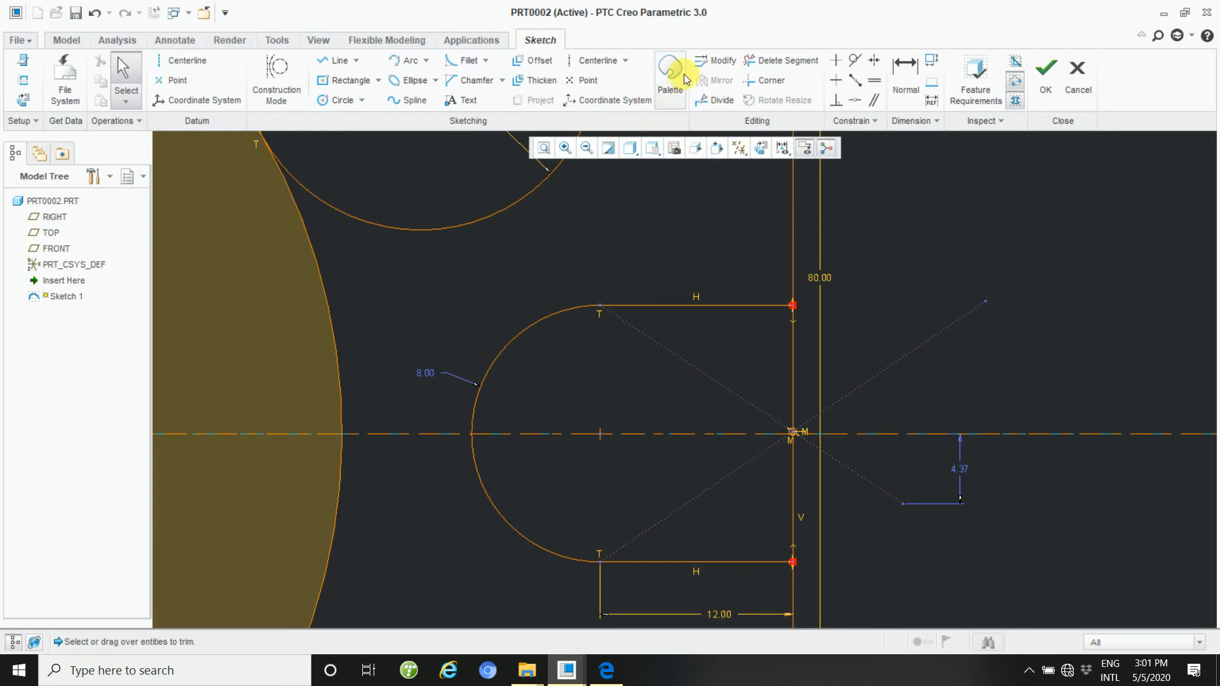
- Trim away both halves of the profile's vertical right edge across the slot opening
left_click(760, 62)
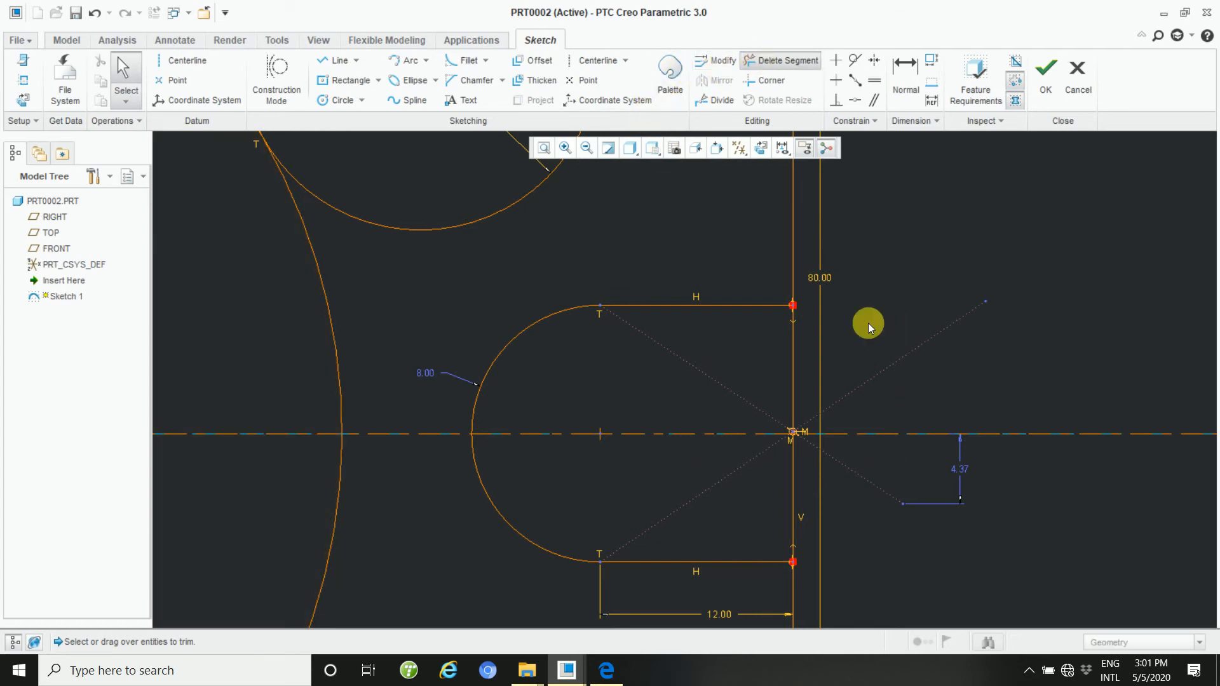
left_click(792, 375)
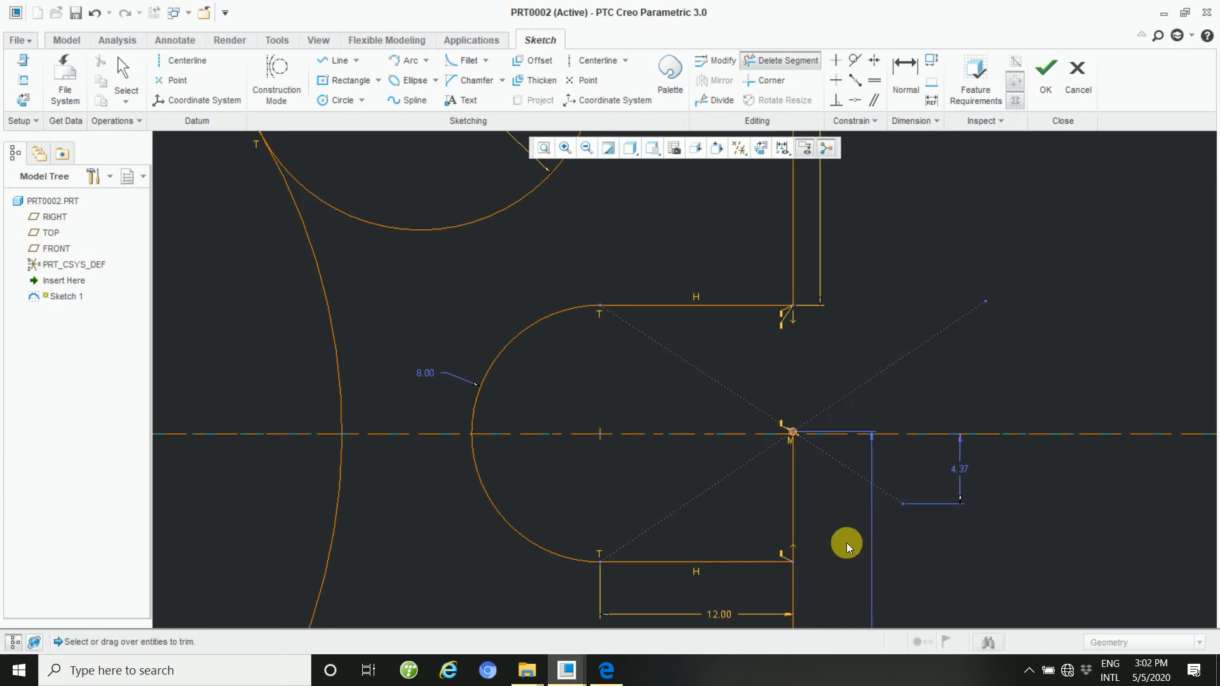
mouse_move(845, 531)
left_mouse_down()
mouse_move(742, 498)
mouse_move(752, 499)
left_mouse_up()
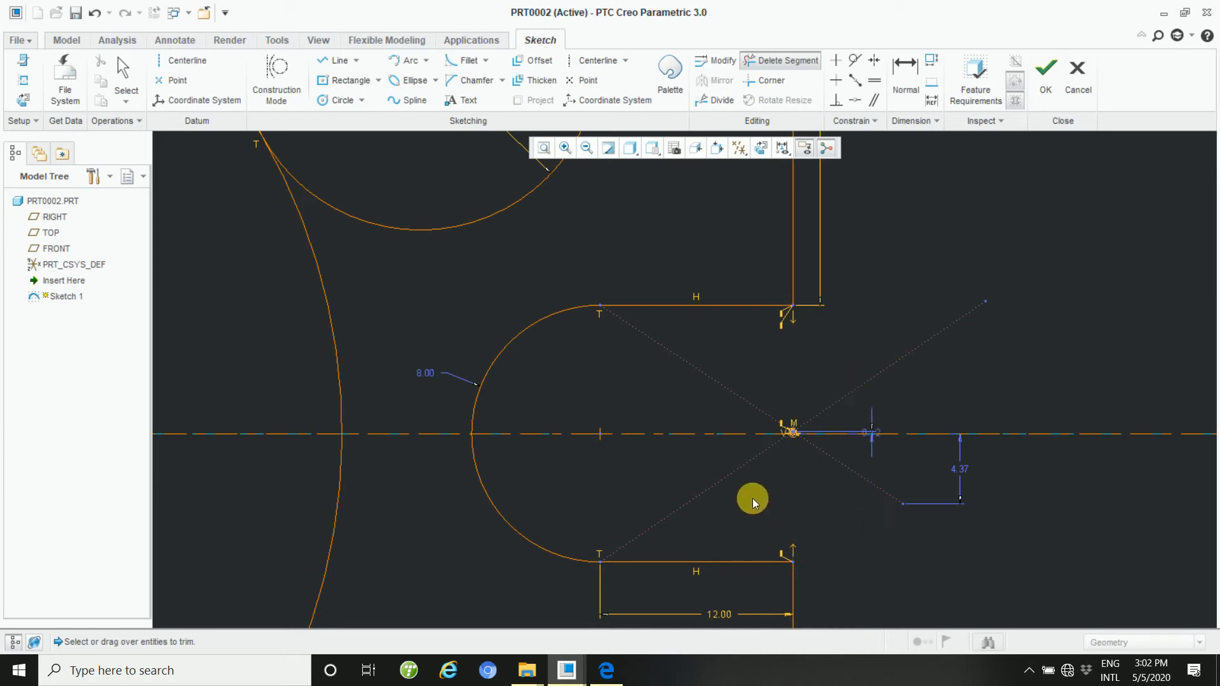
middle_click(804, 506)
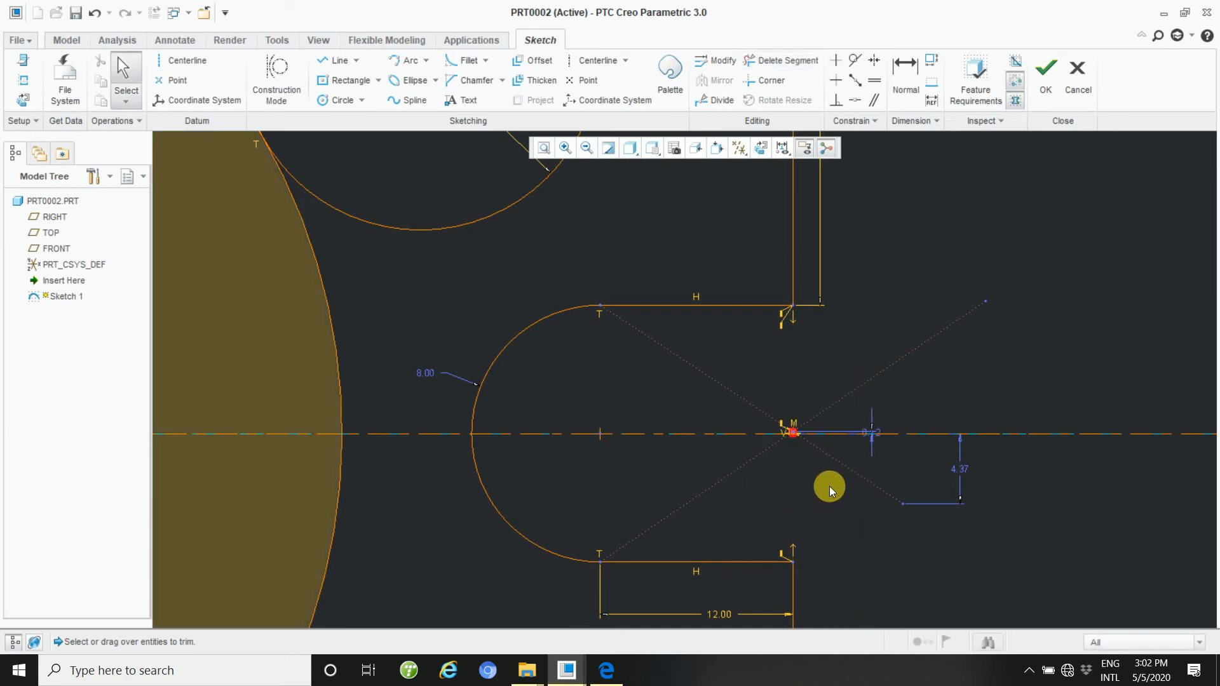
- Trim away the upper part of the upper tangent circle between the large circle and the tall rectangle
scroll(793, 476, "down", 2)
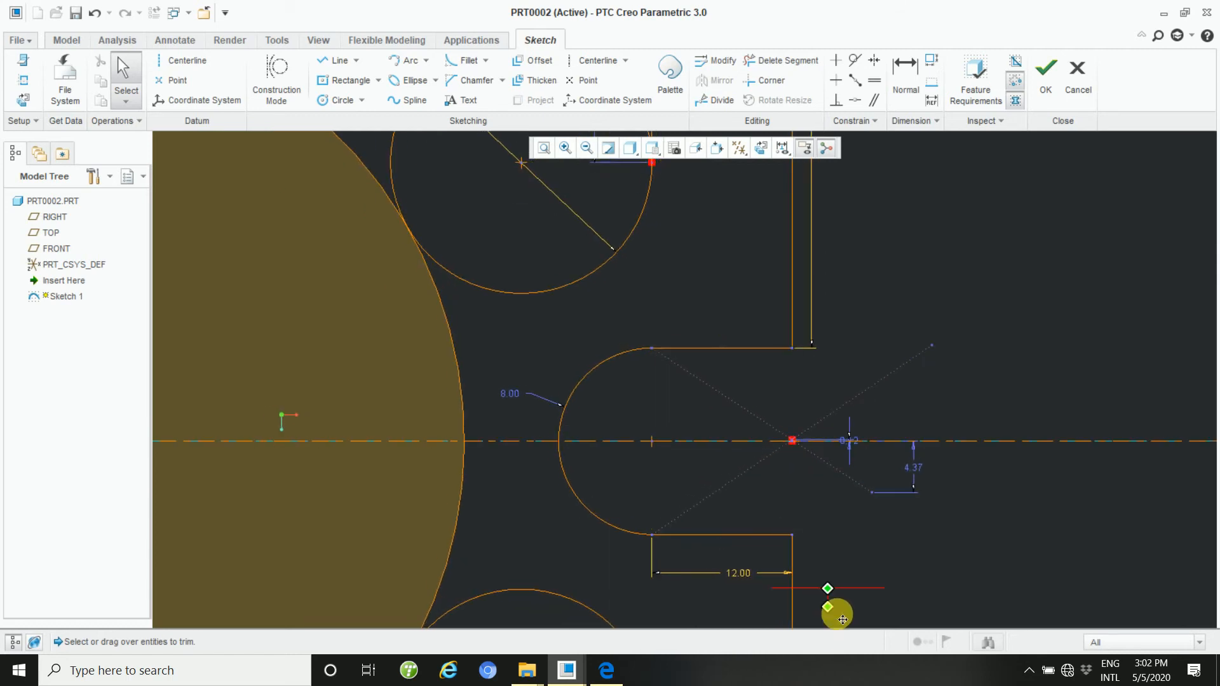
scroll(842, 620, "up", 2)
scroll(866, 623, "down", 2)
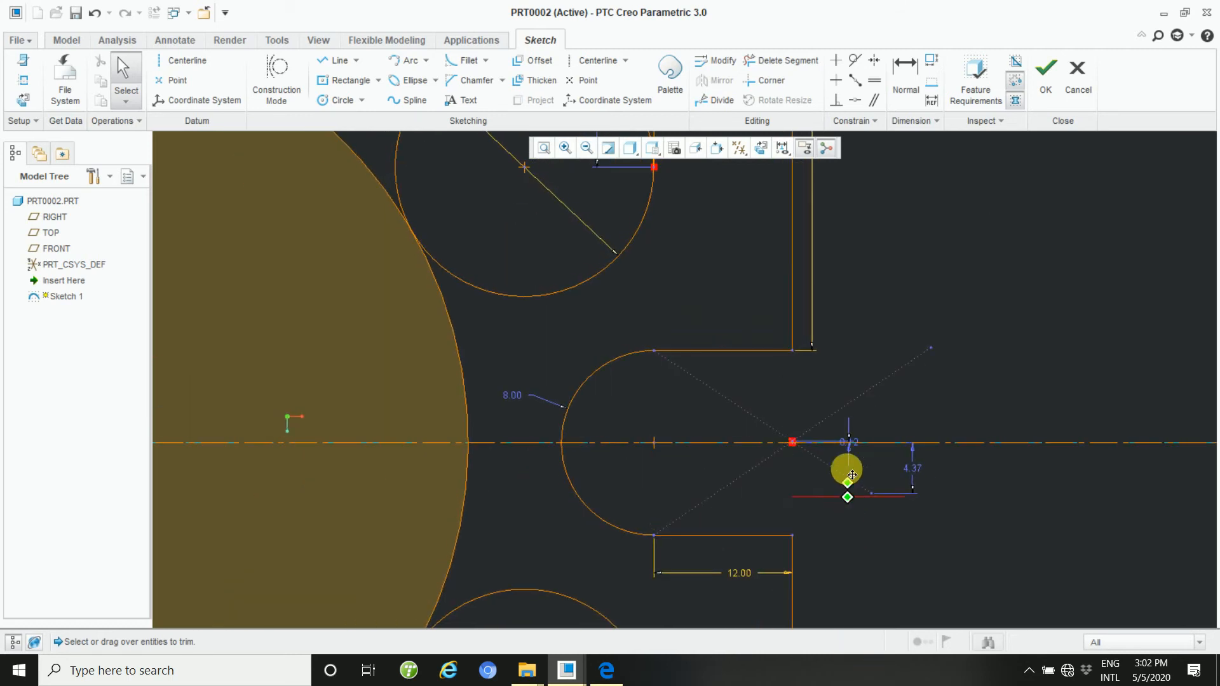
scroll(850, 438, "down", 2)
scroll(852, 356, "up", 5)
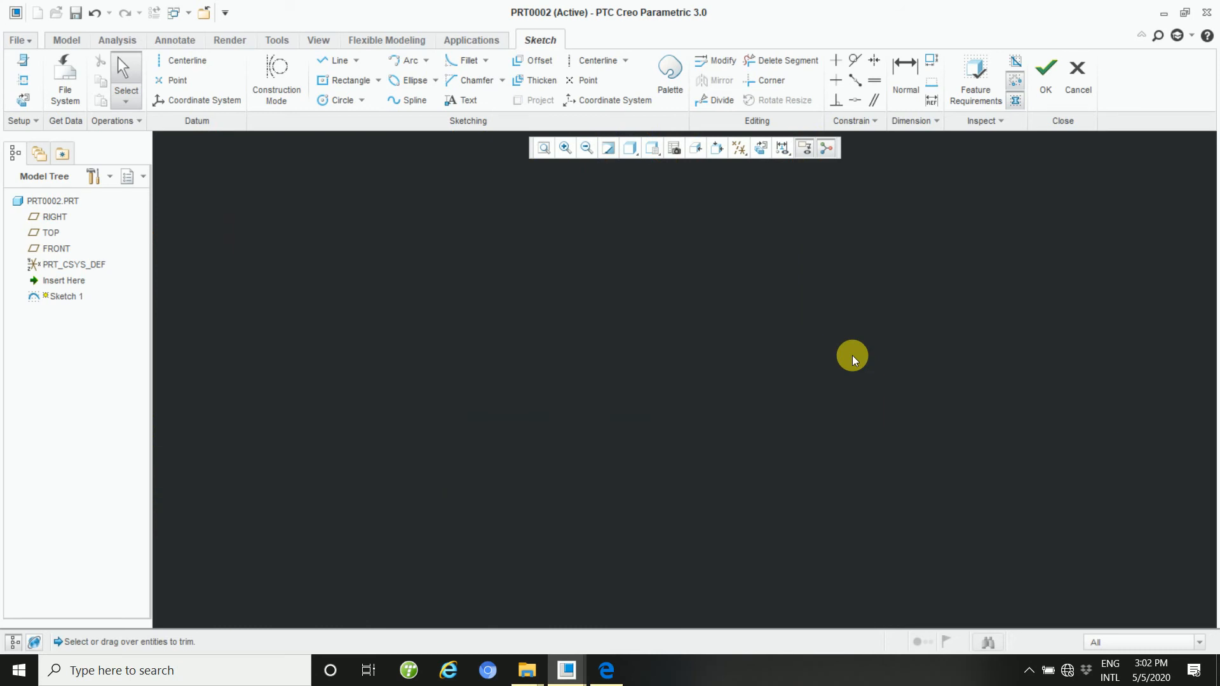
left_click(550, 147)
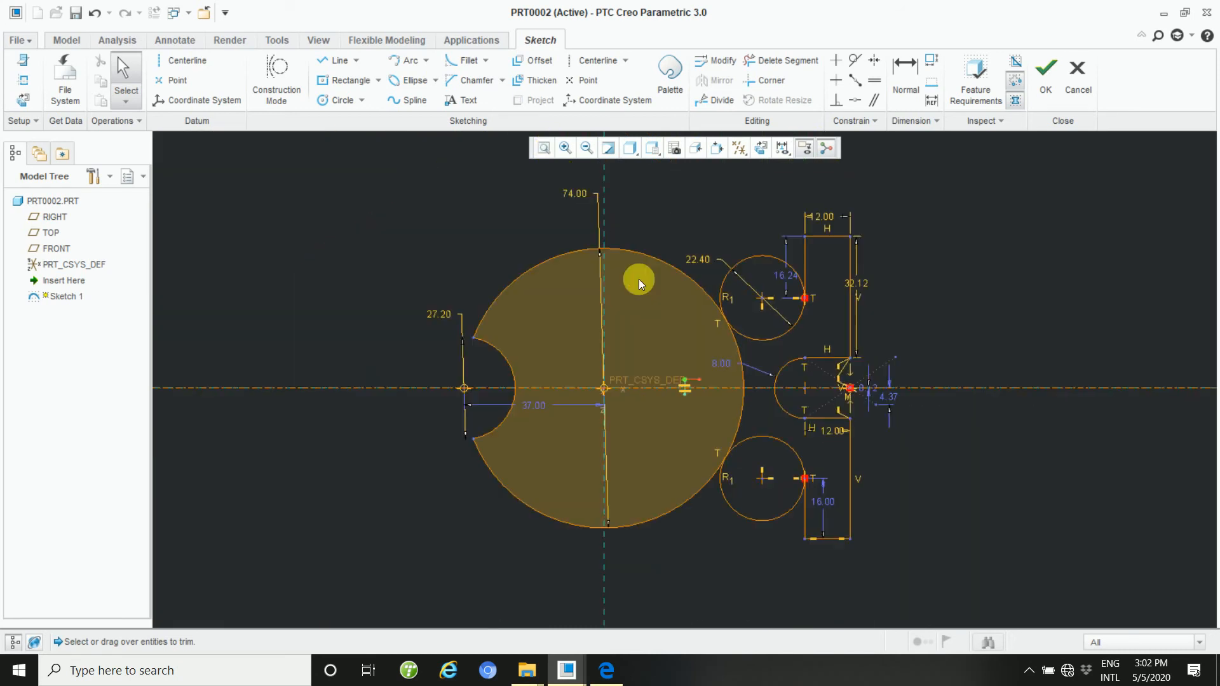
scroll(769, 365, "up", 3)
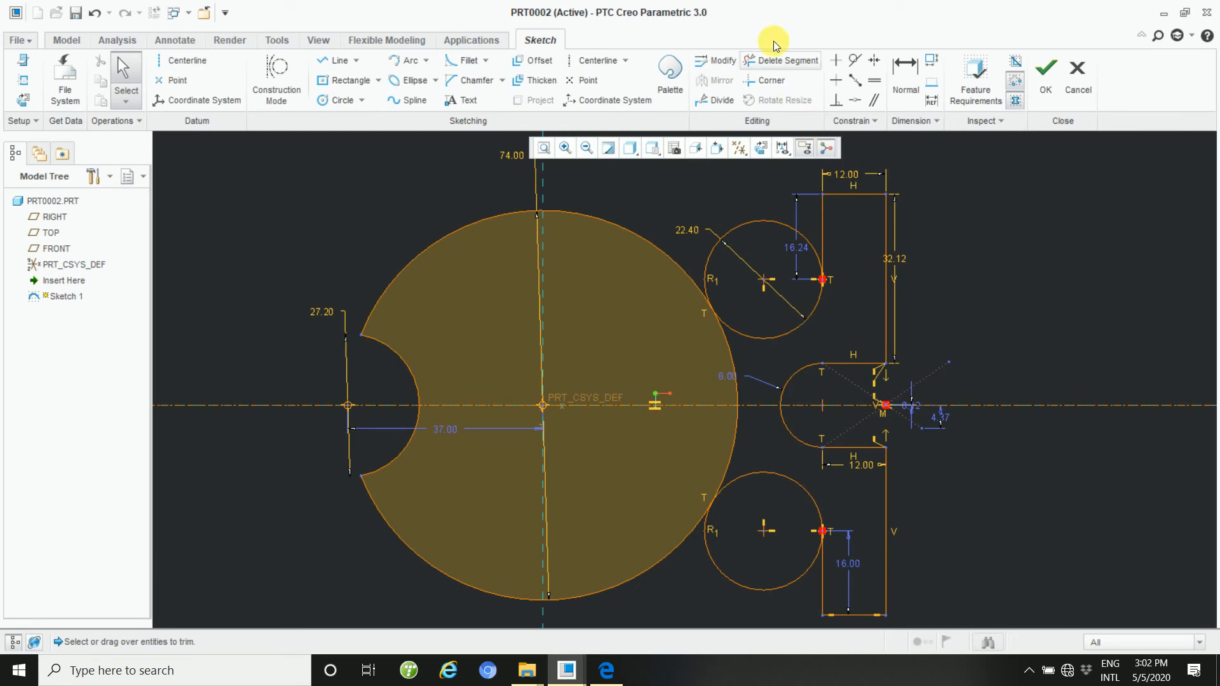
left_click(776, 61)
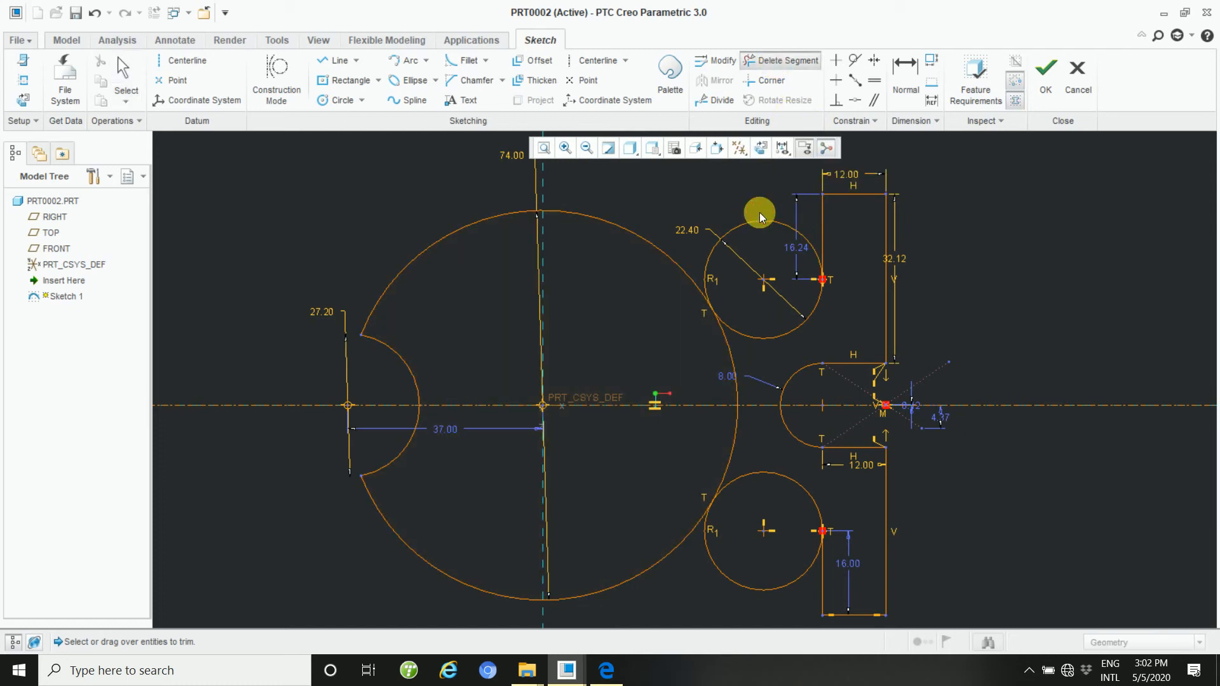
left_click(766, 229)
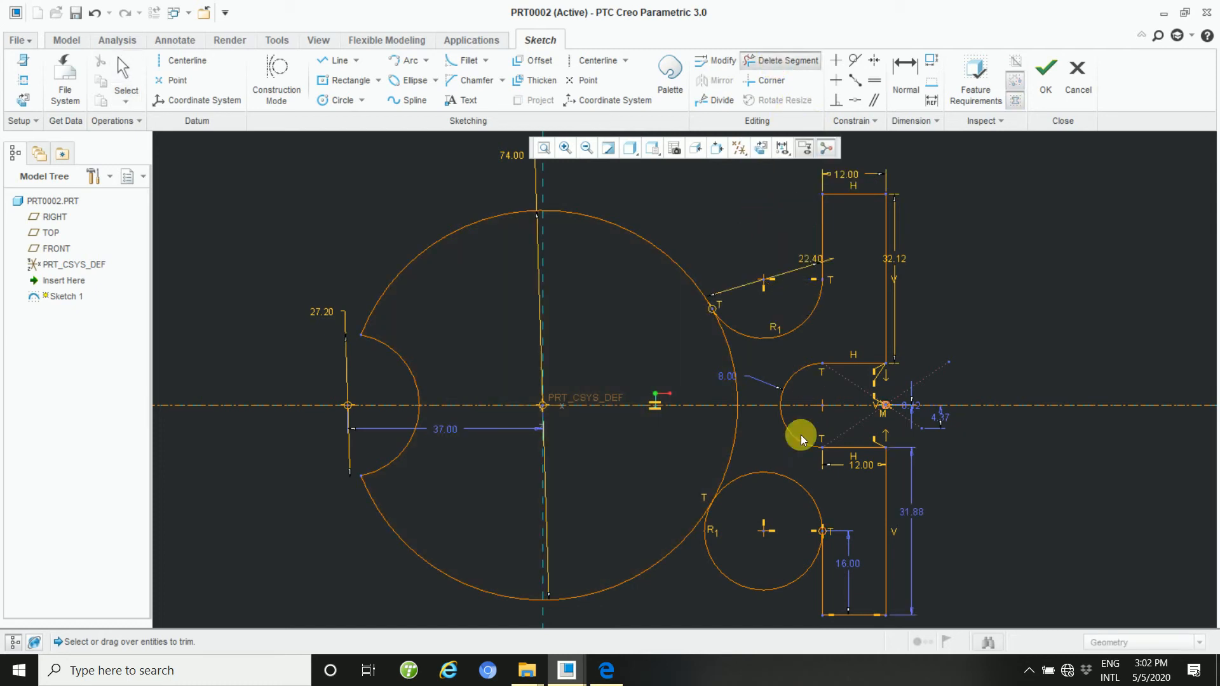
- Try trimming the upper part of the lower tangent circle and the large circle's right arc between the two tangent circles
left_click(765, 494)
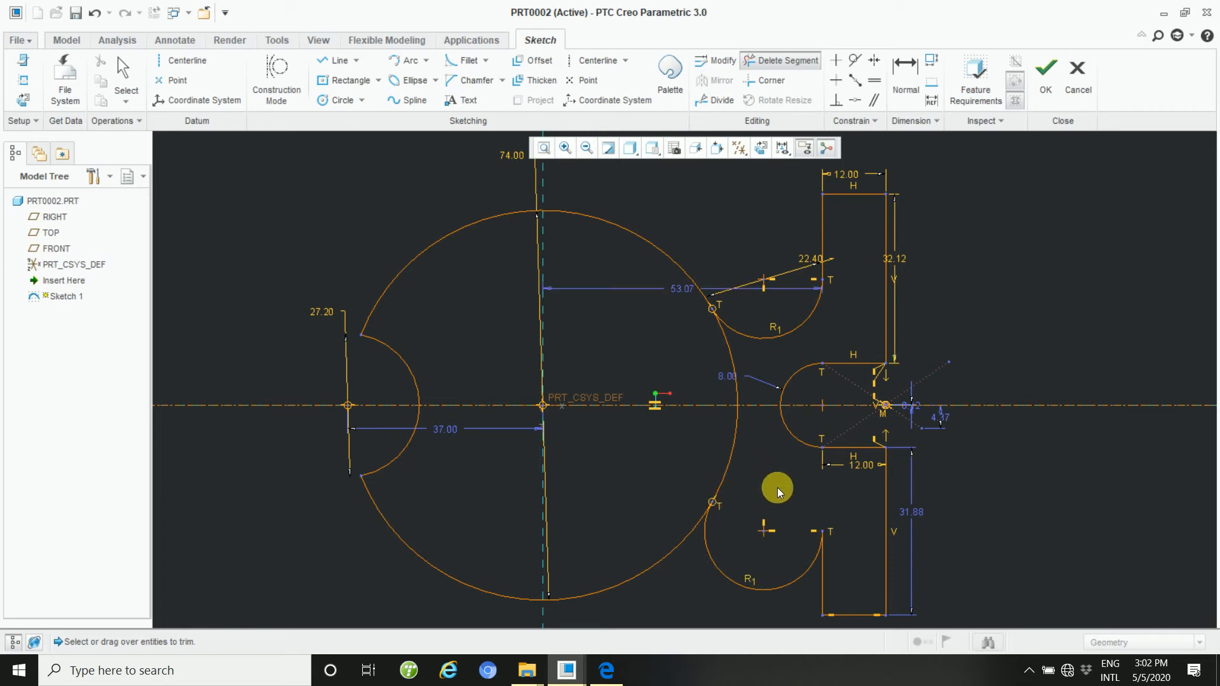
left_click(708, 448)
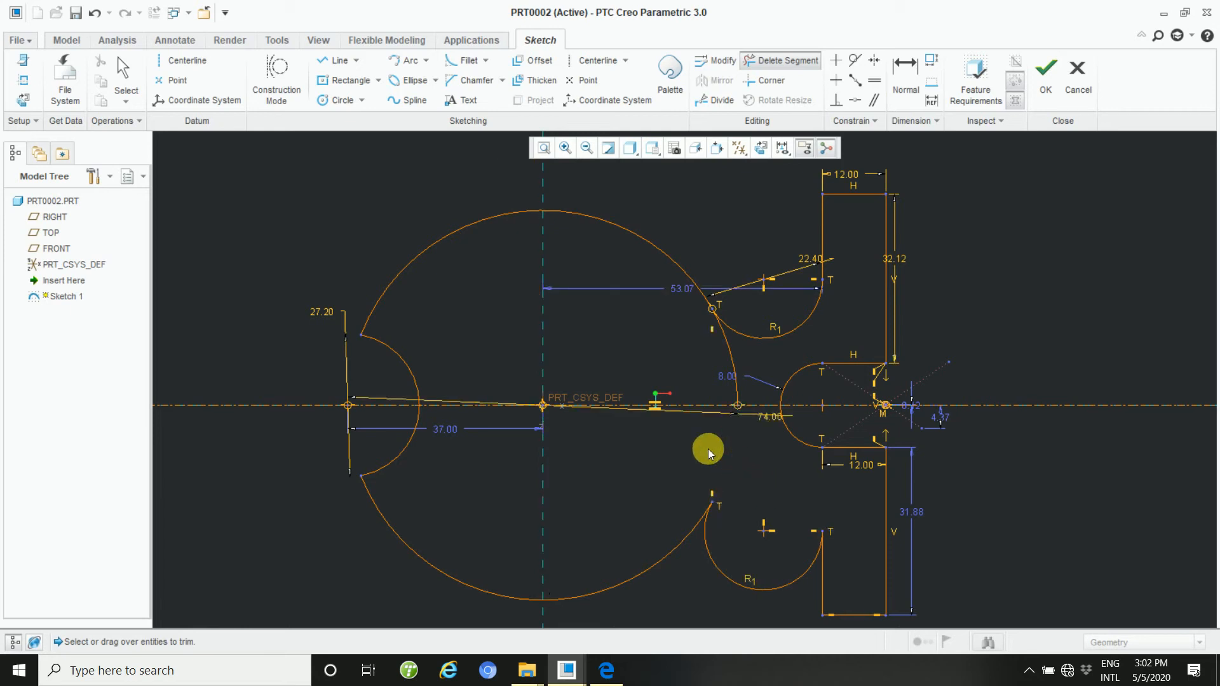
left_click(711, 371)
middle_click(753, 372)
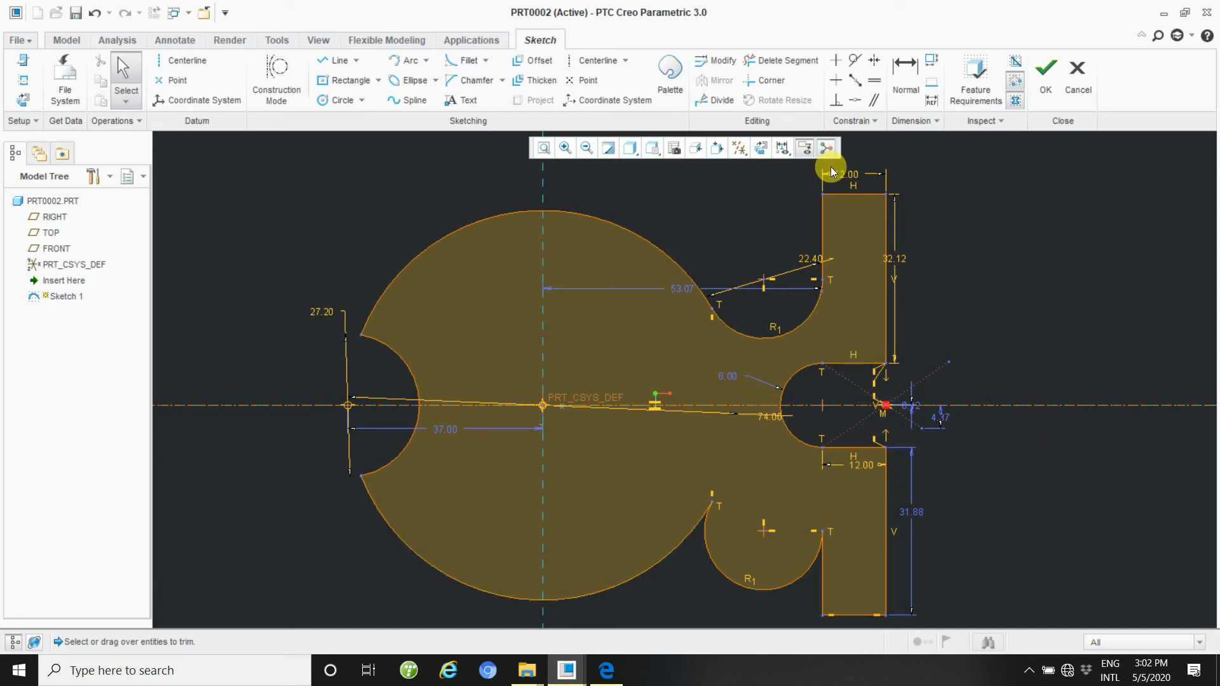
left_click(851, 62)
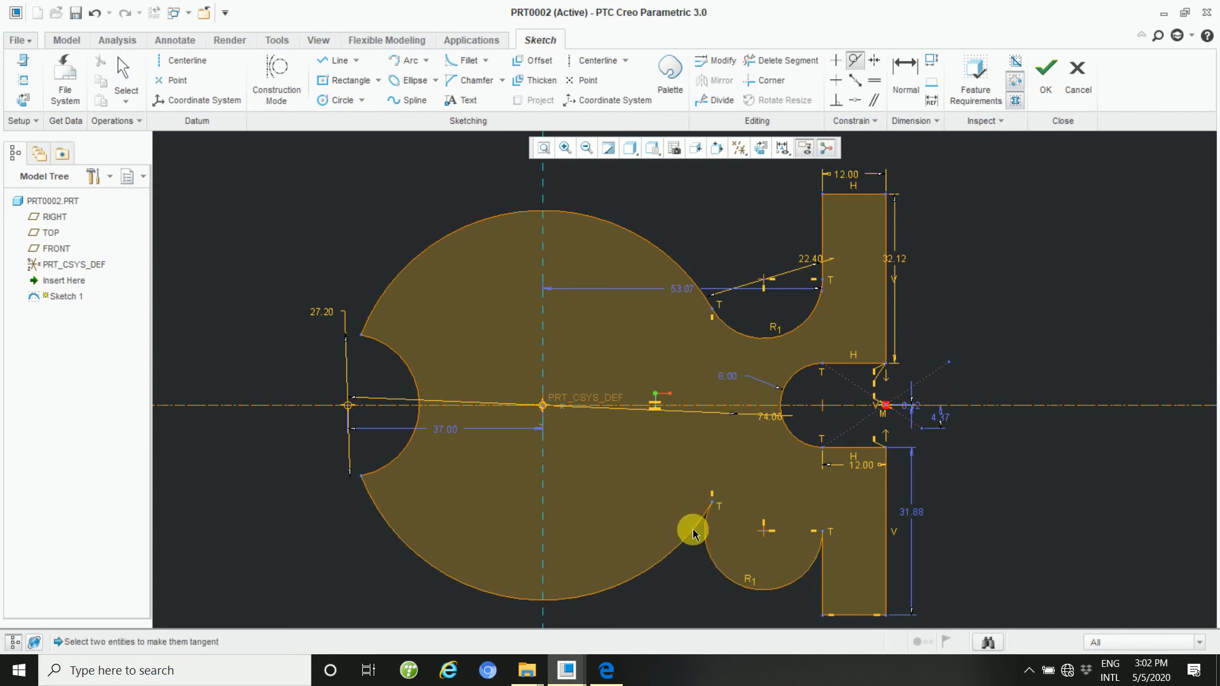
middle_click(1052, 252)
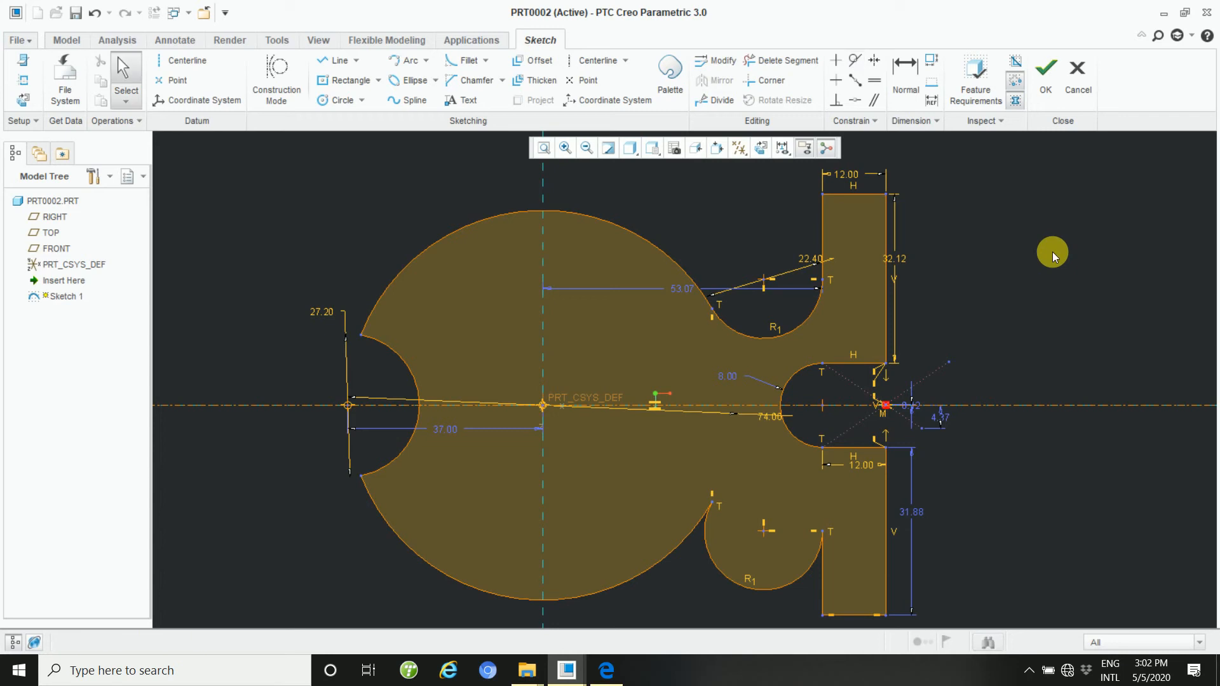
- Undo the last three trims, restoring the full lower tangent circle and the large circle's right arc
key("ctrl+z")
key("ctrl+z")
key("ctrl+z")
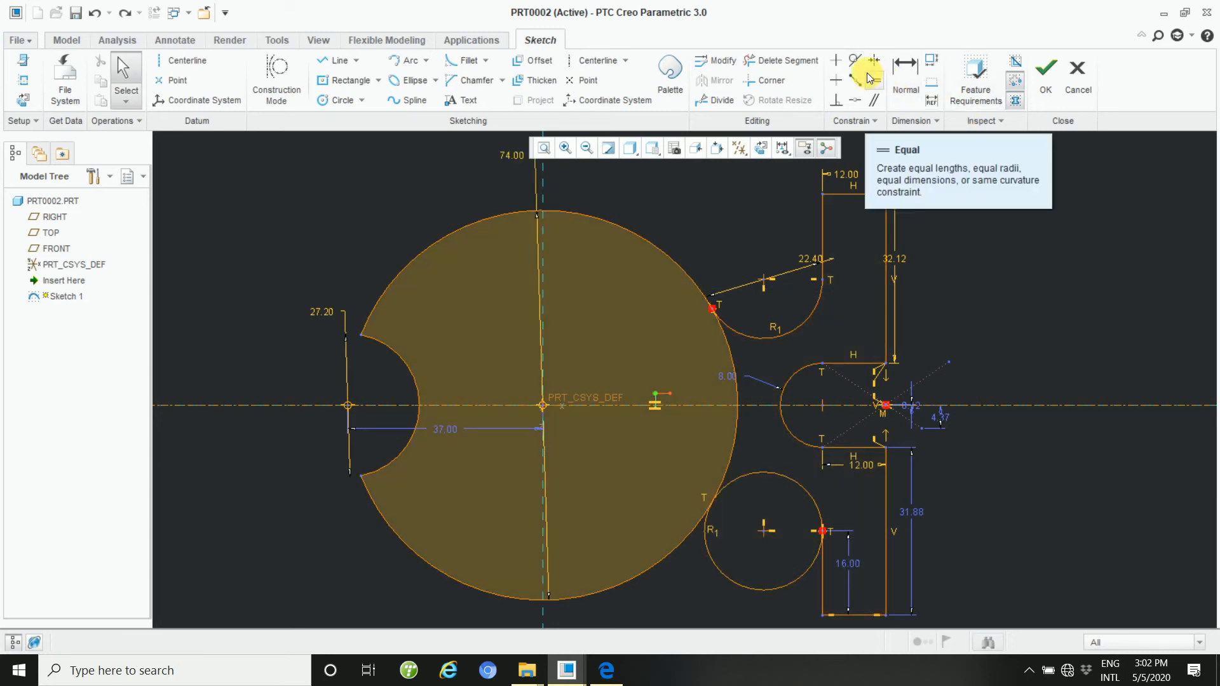
- Trim away the lower part of the lower tangent circle, keeping its upper arc as the neck fillet
left_click(779, 61)
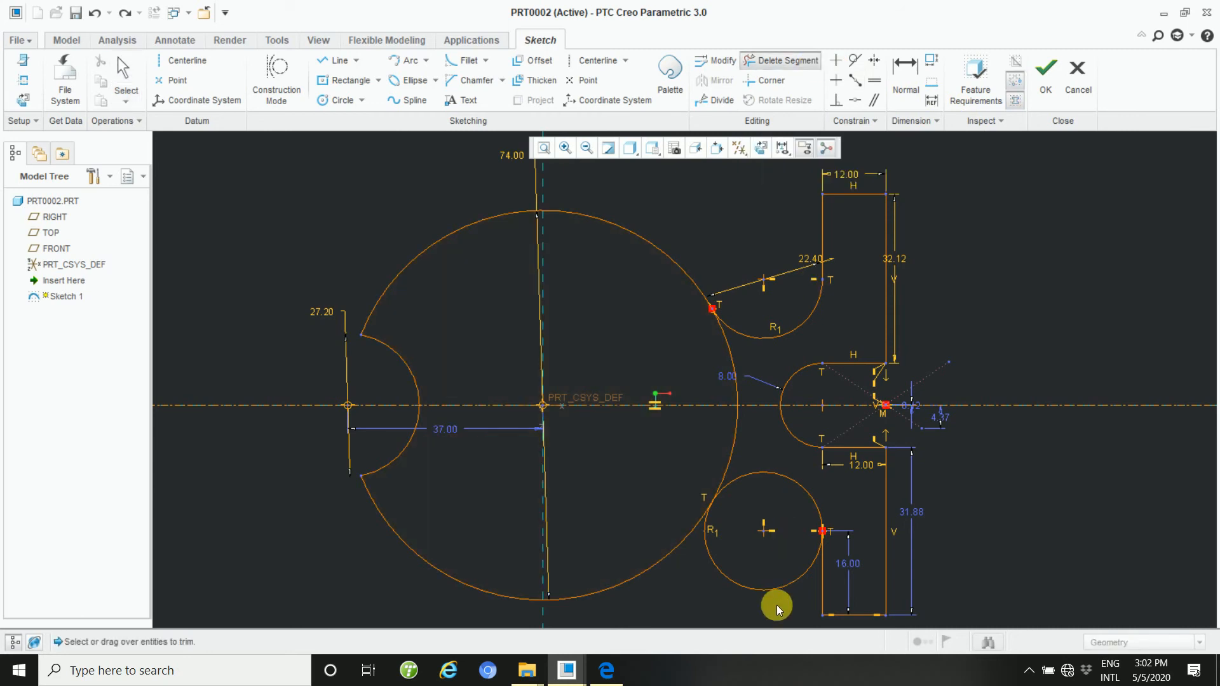
left_click(770, 557)
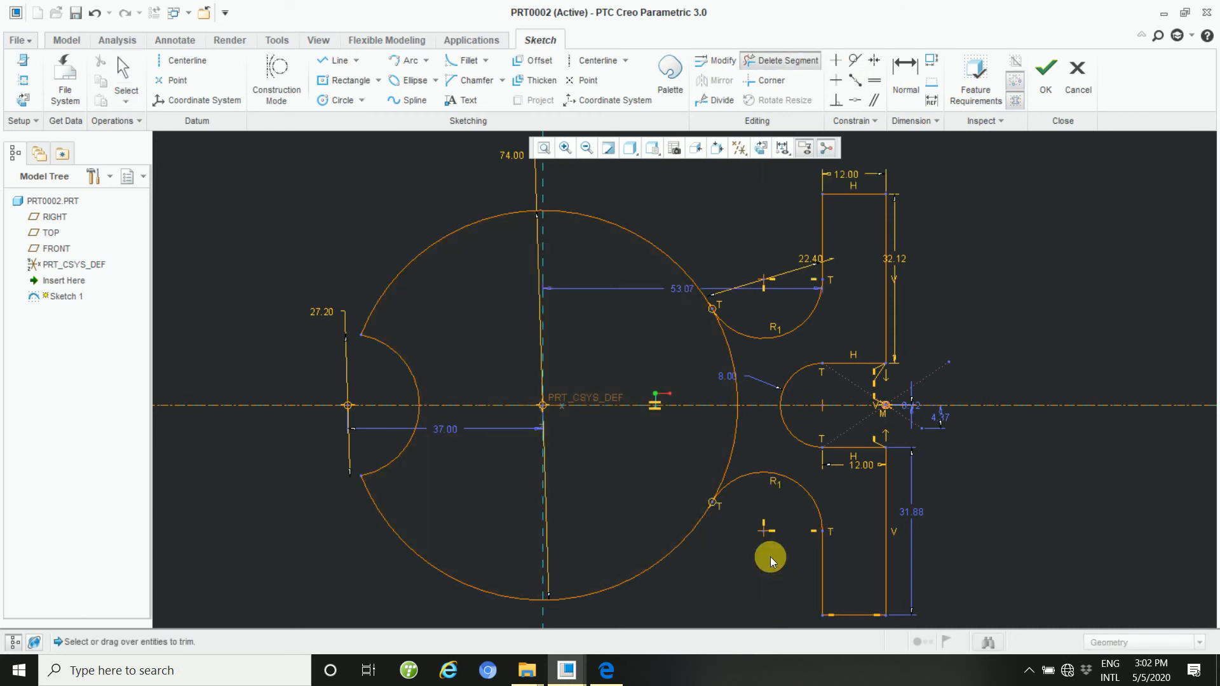
middle_click(770, 557)
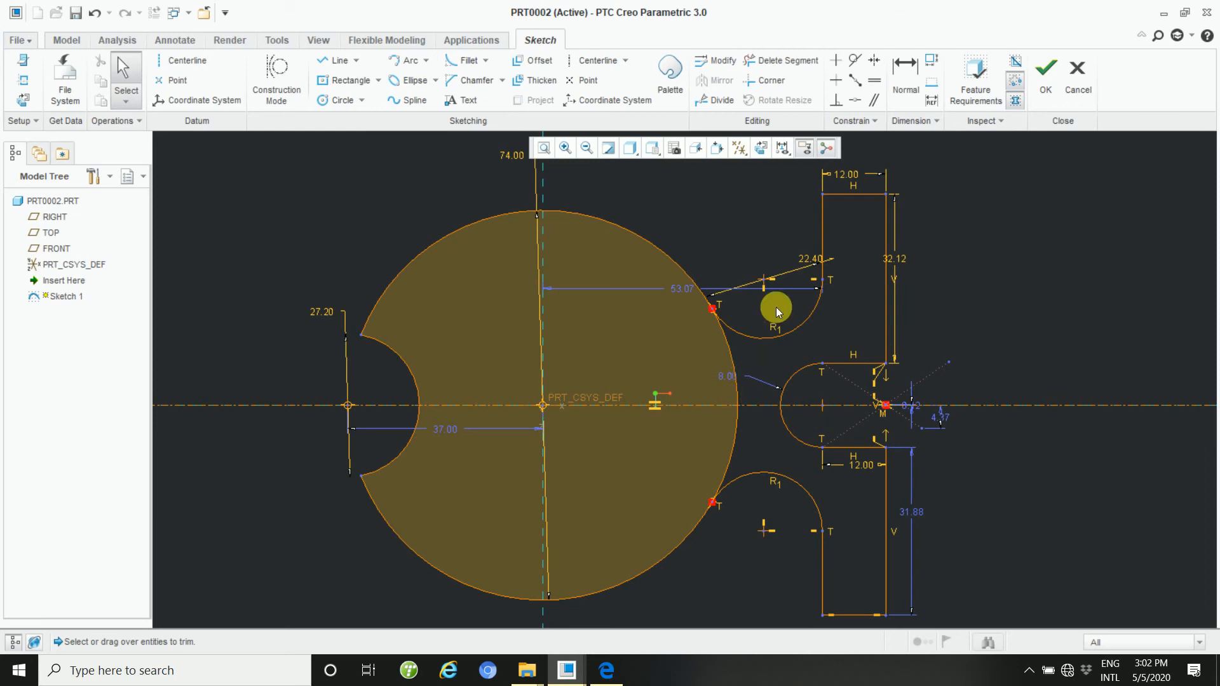
- Trim away the large circle's right arc between the two tangent arcs to join the disc to the neck
left_click(781, 60)
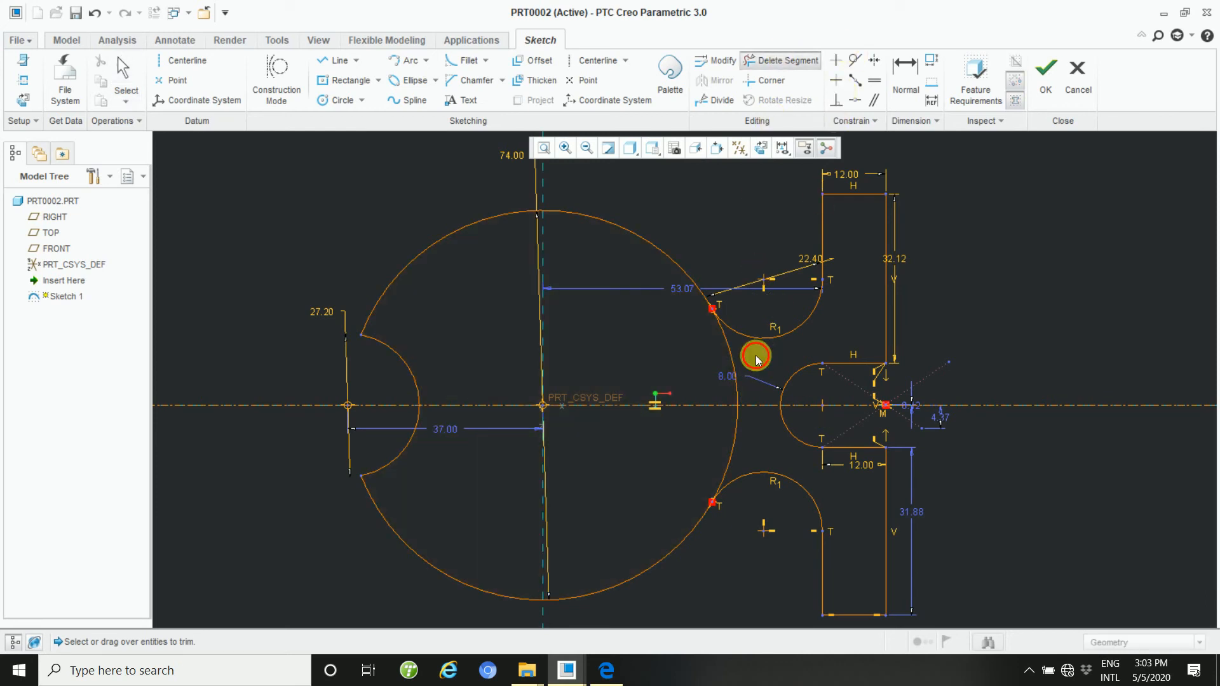
mouse_move(757, 356)
left_mouse_down()
mouse_move(711, 375)
mouse_move(723, 374)
left_mouse_up()
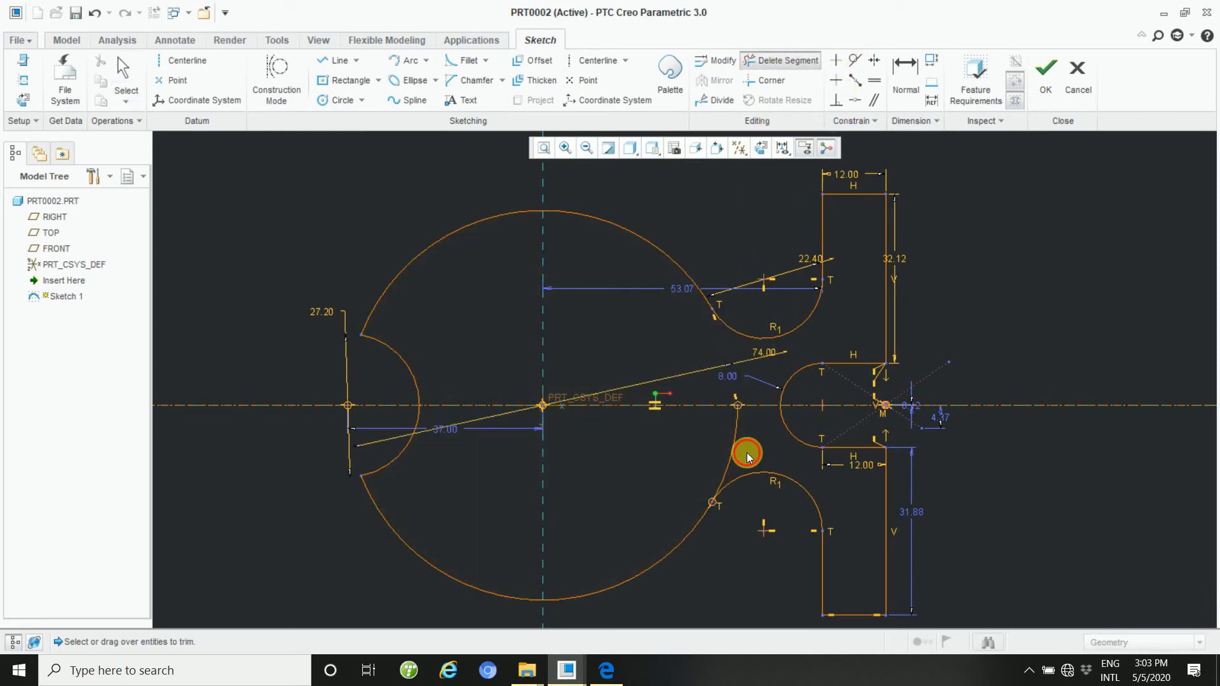
left_click_drag(748, 456, 705, 448)
middle_click(708, 448)
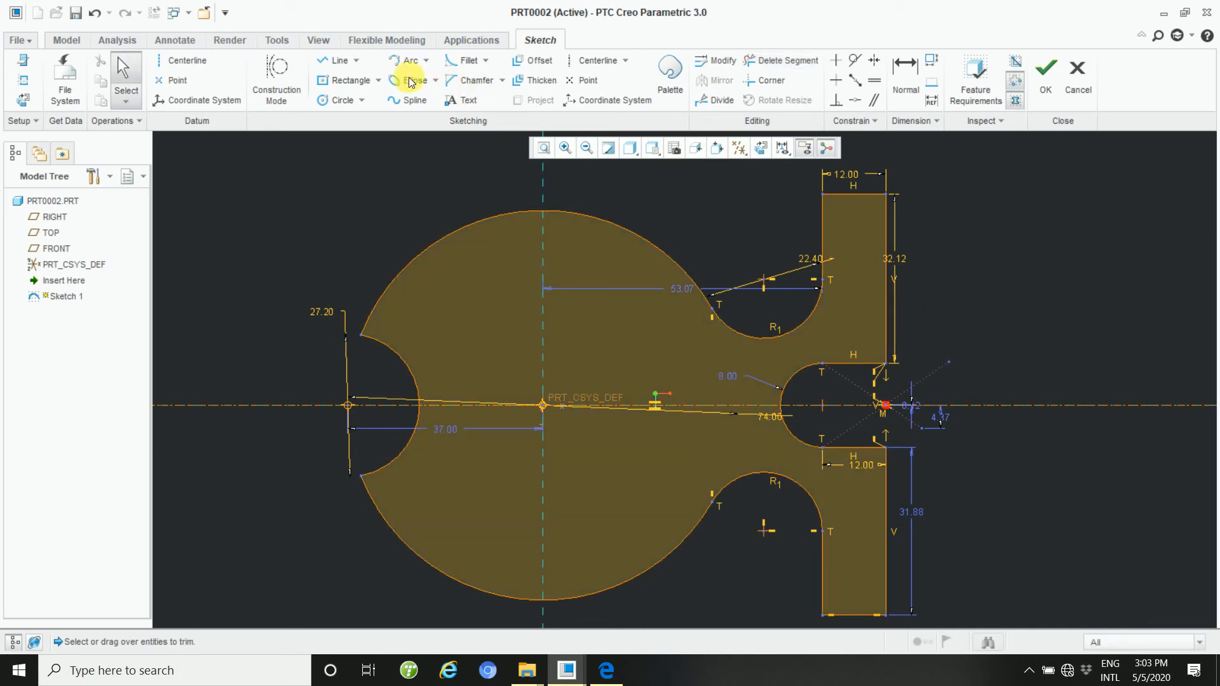
- Sketch a circle centred on the coordinate system origin with a radius equal to the left notch arc's
left_click(330, 101)
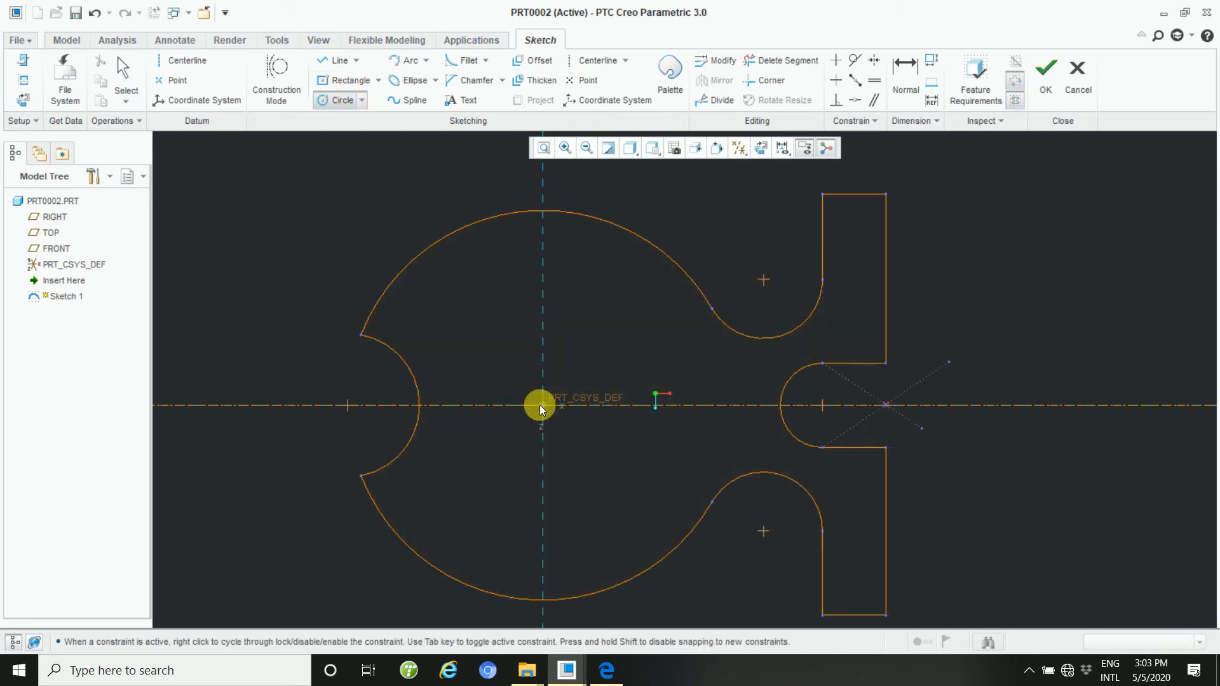
left_click(542, 405)
left_click(597, 444)
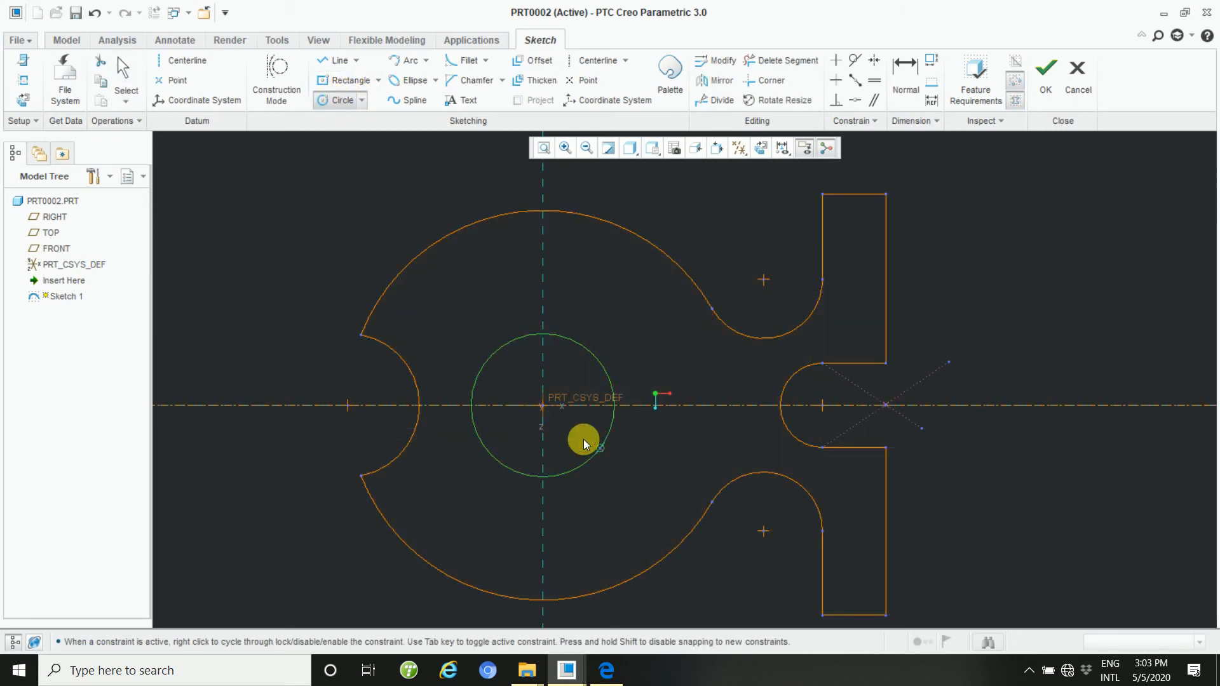
middle_click(635, 349)
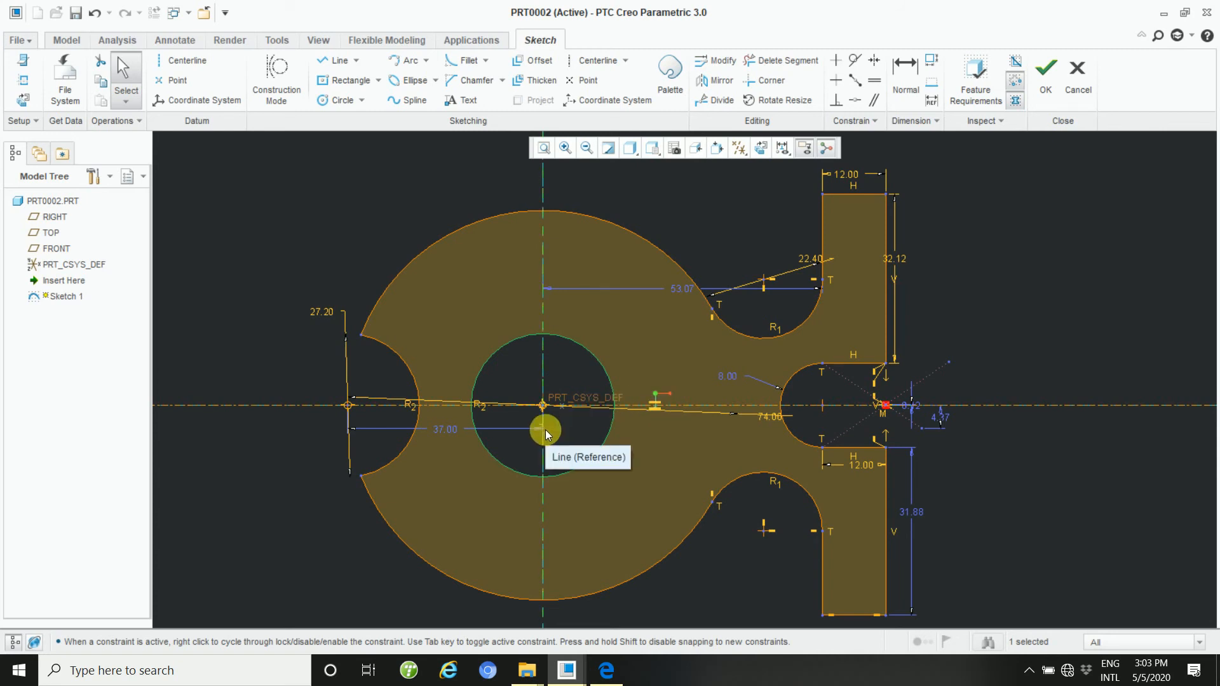
- Enlarge the central circle to about 28.84 mm in diameter and delete it
scroll(545, 430, "down", 2)
scroll(556, 499, "up", 3)
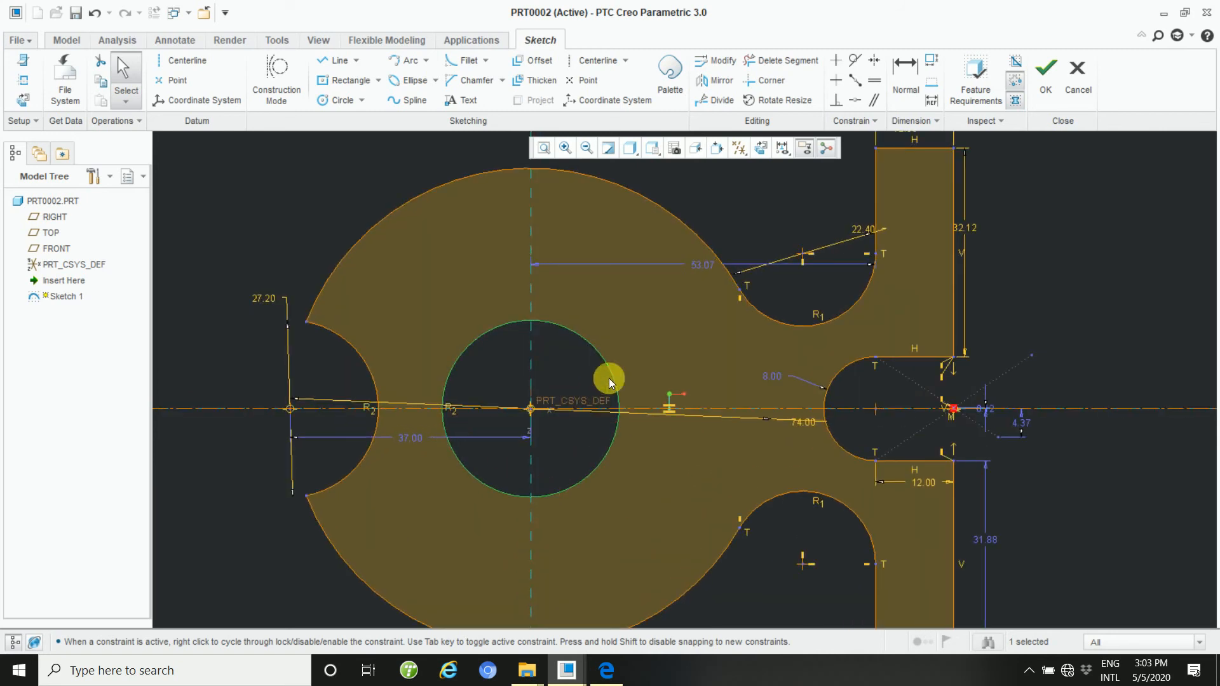
mouse_move(610, 371)
left_mouse_down()
mouse_move(597, 321)
mouse_move(581, 329)
left_mouse_up()
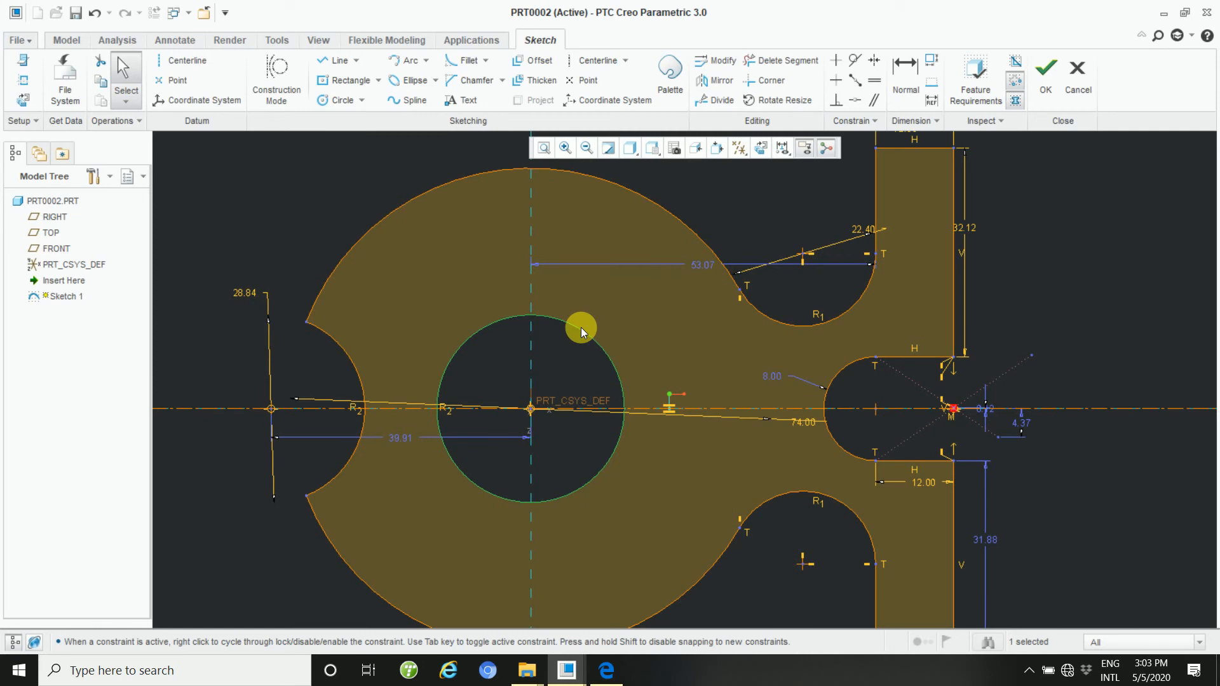
key("Delete")
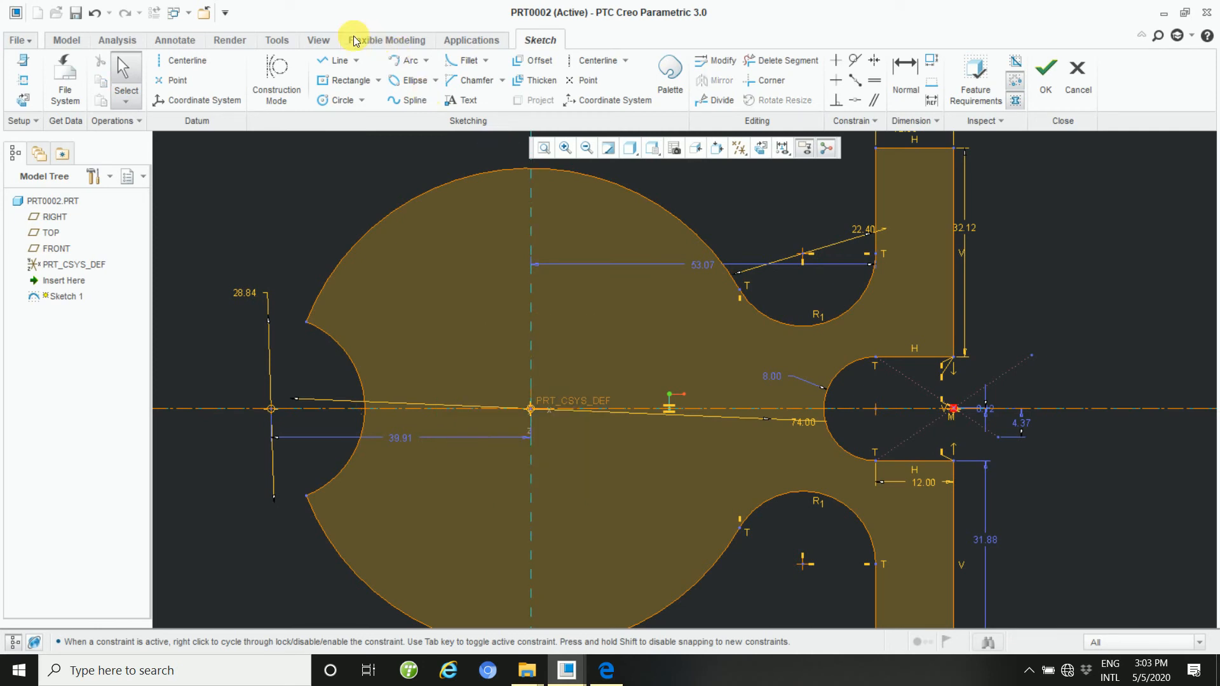
- Sketch a circle about 45.27 mm in diameter centred on the coordinate system origin
left_click(339, 99)
left_click(532, 409)
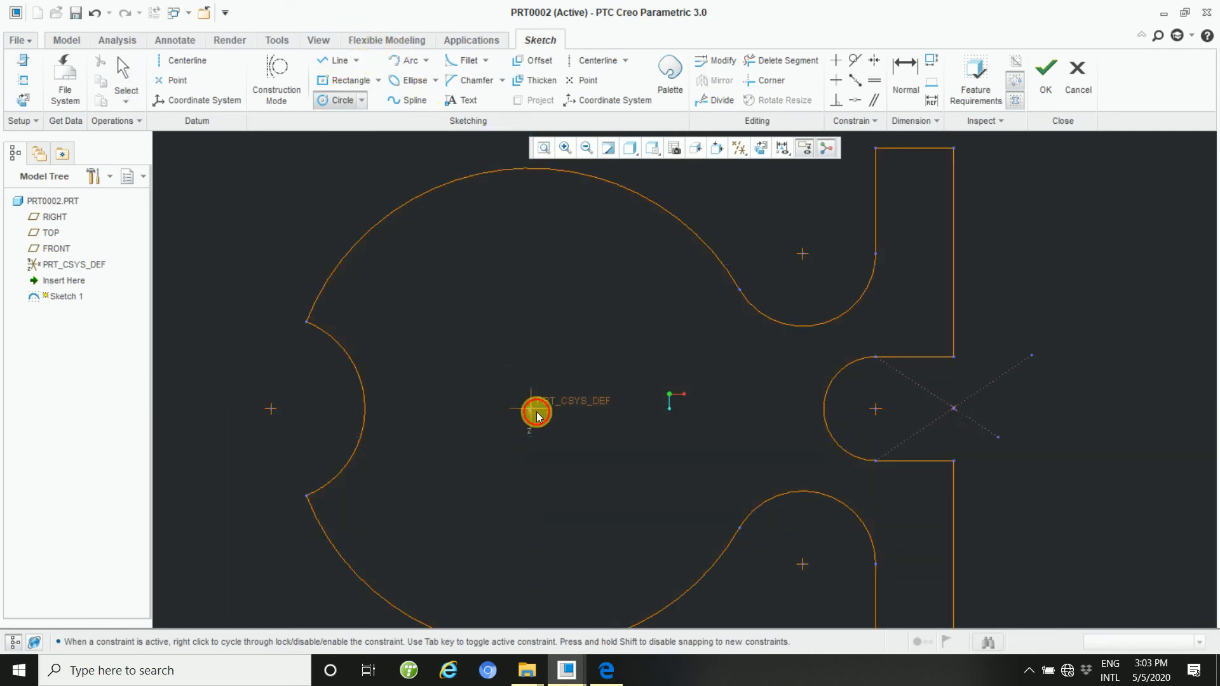
left_click(493, 269)
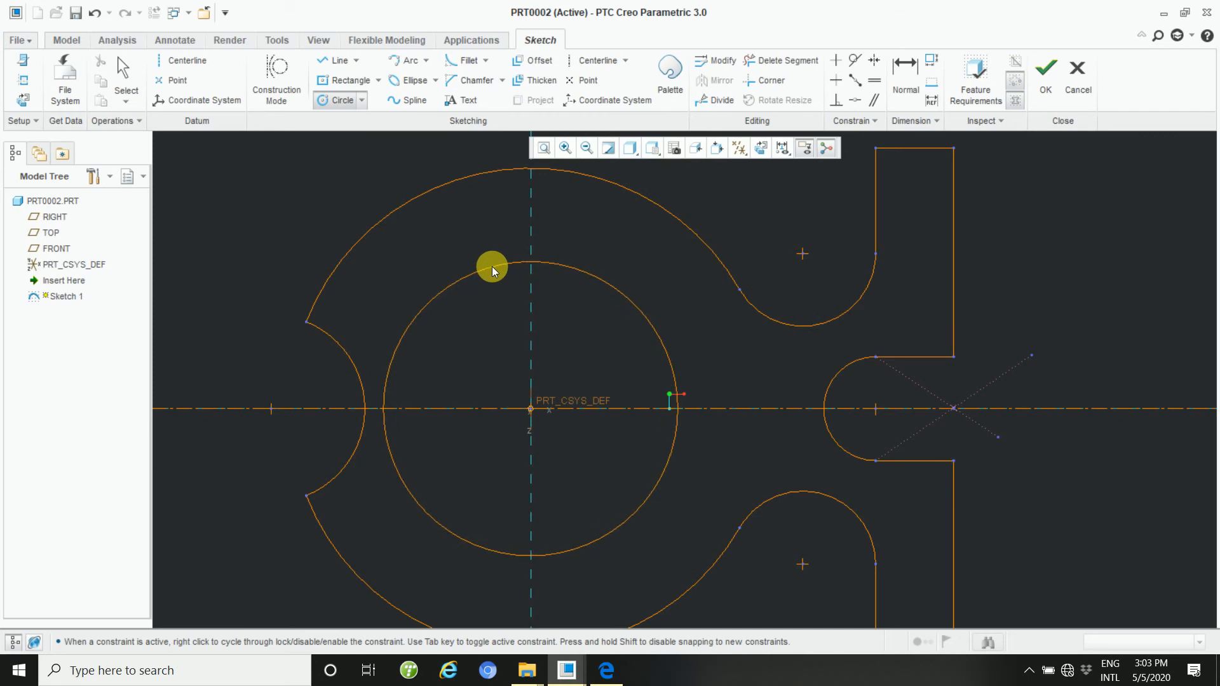
middle_click(492, 267)
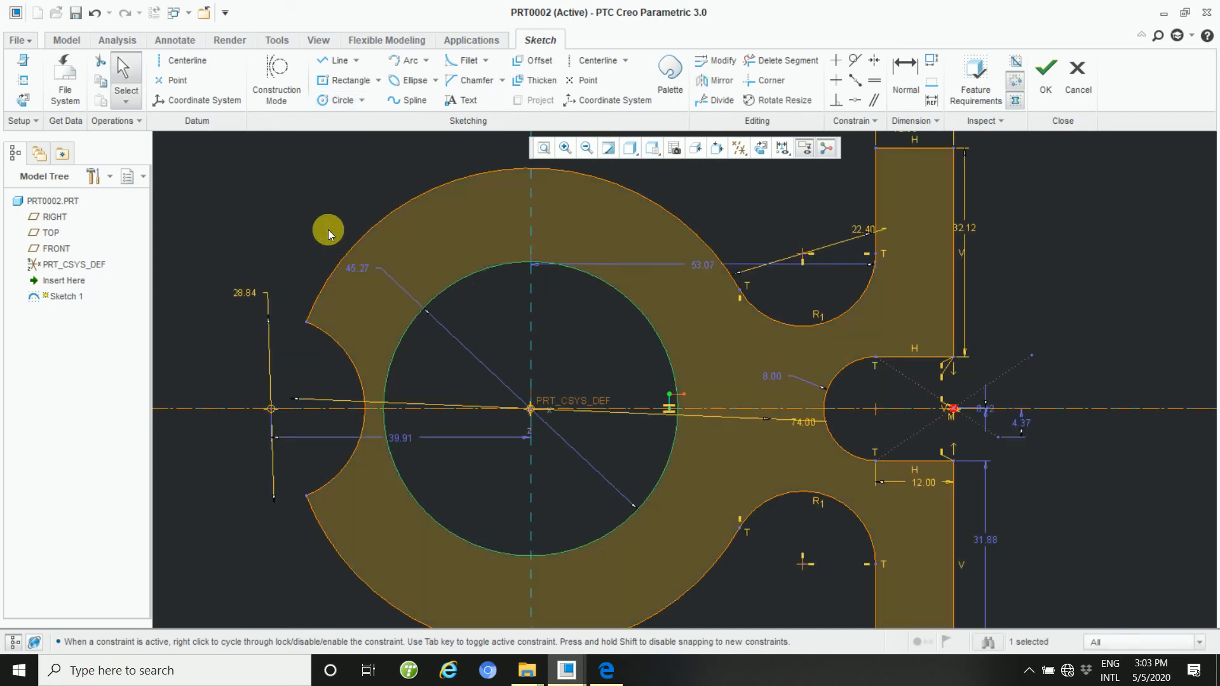
- Set the central circle's diameter to 20.8 mm
double_click(363, 266)
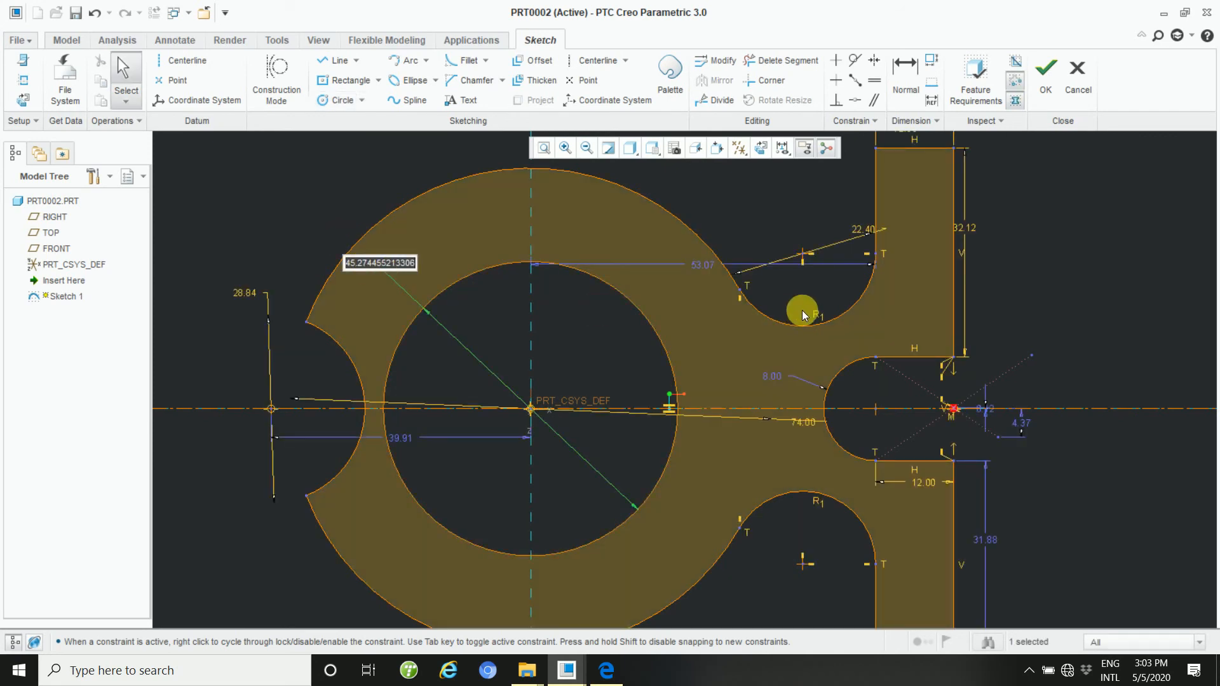
type("20.8")
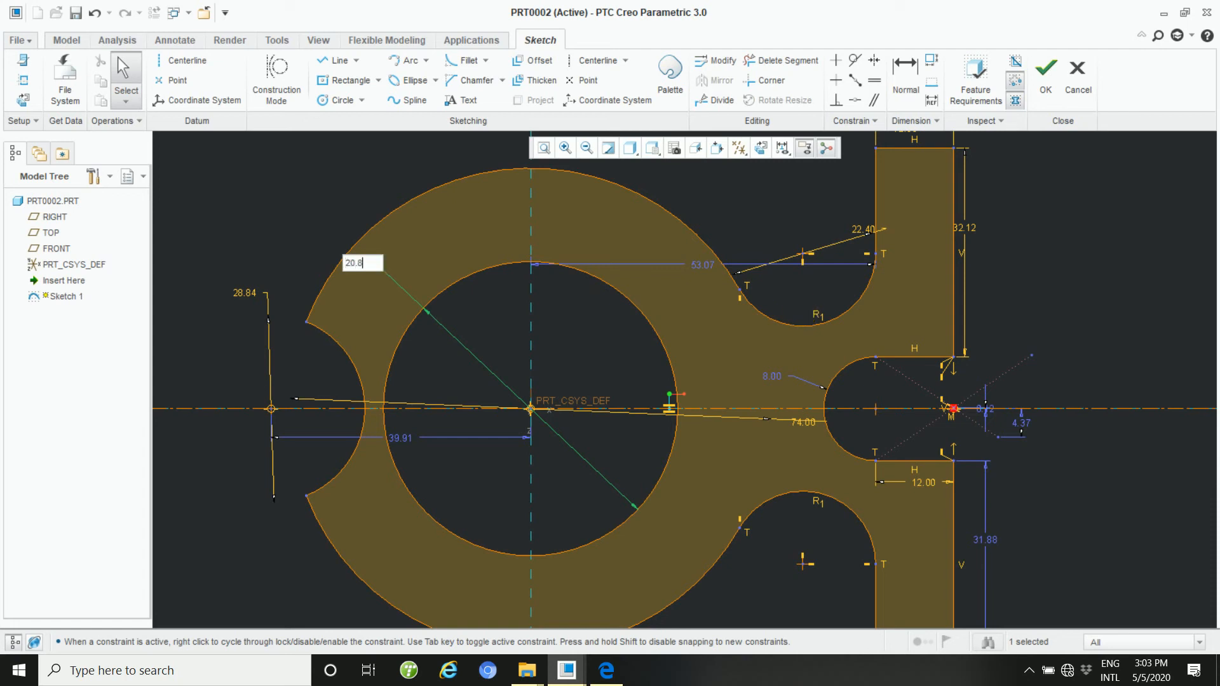
key("Return")
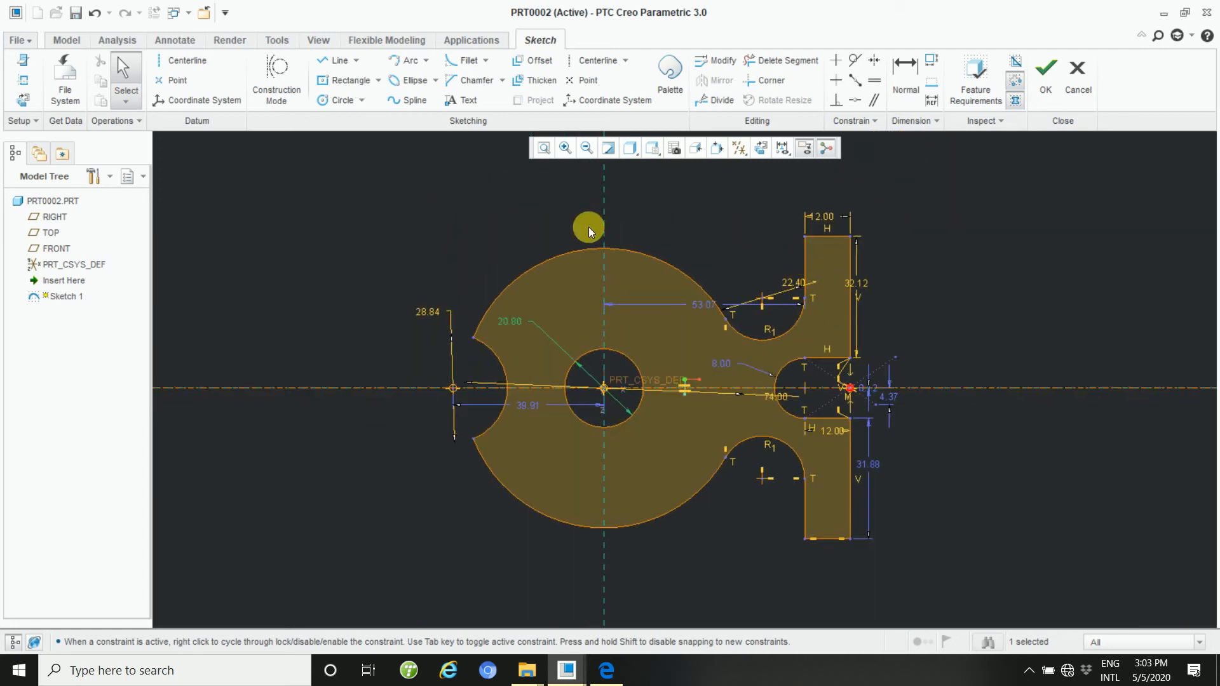
- Sketch a tall center rectangle about 7.45 mm wide and 40.31 mm high, centred on the coordinate system origin
left_click(588, 227)
scroll(717, 335, "up", 3)
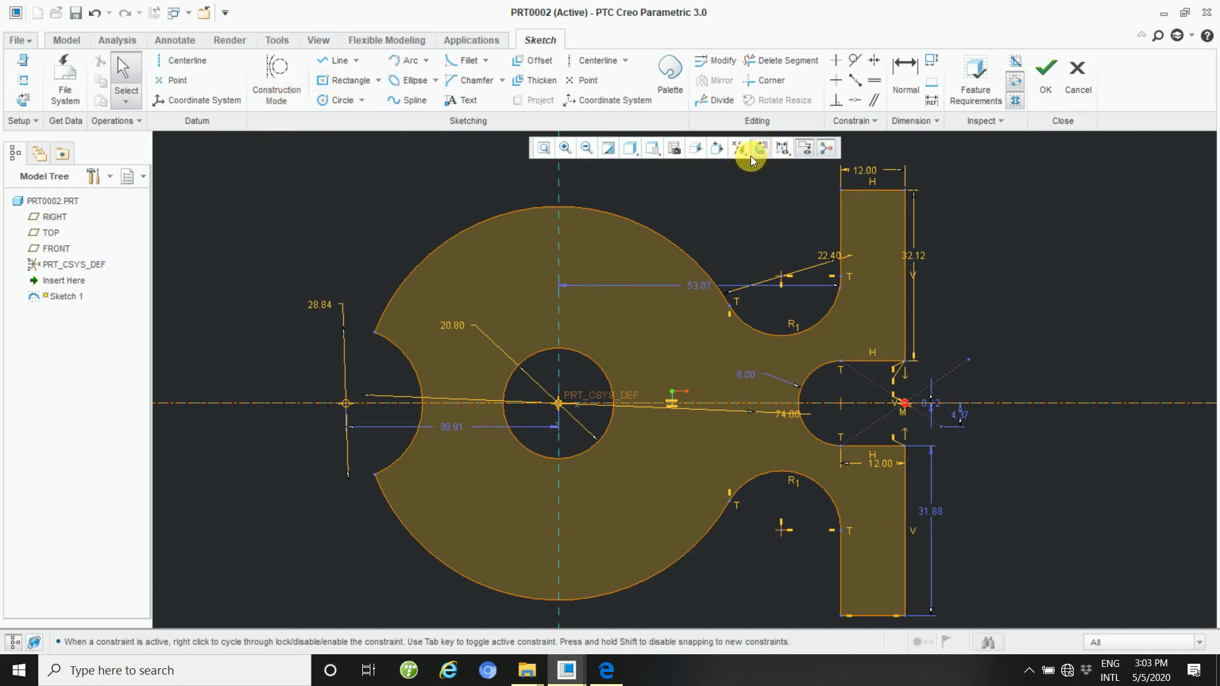
left_click(346, 80)
left_click(559, 402)
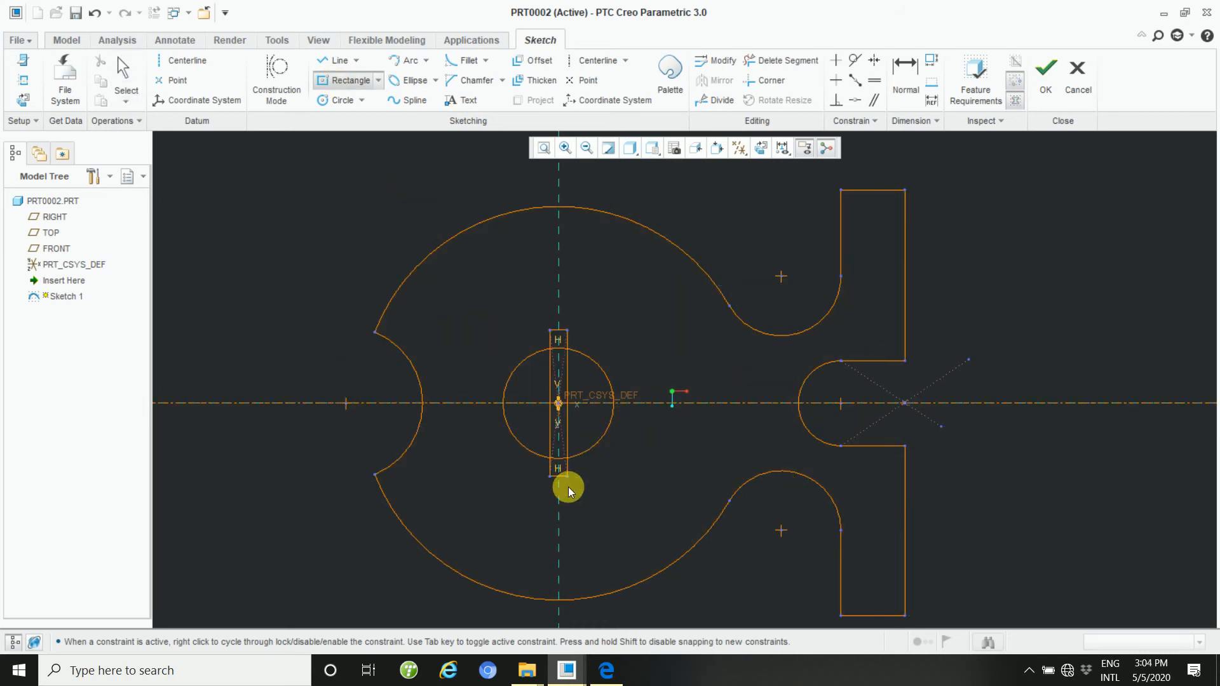
left_click(579, 508)
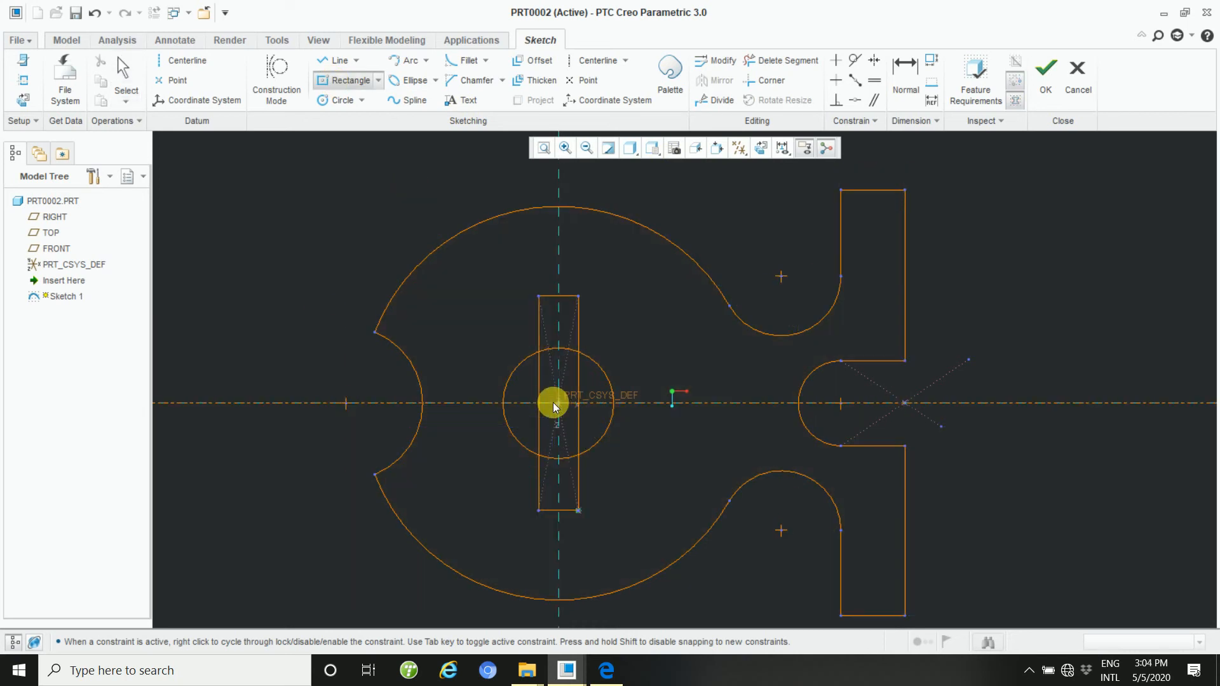
- Sketch a horizontal center rectangle about 33.41 mm long and 11.07 mm high on the same origin
left_click(558, 403)
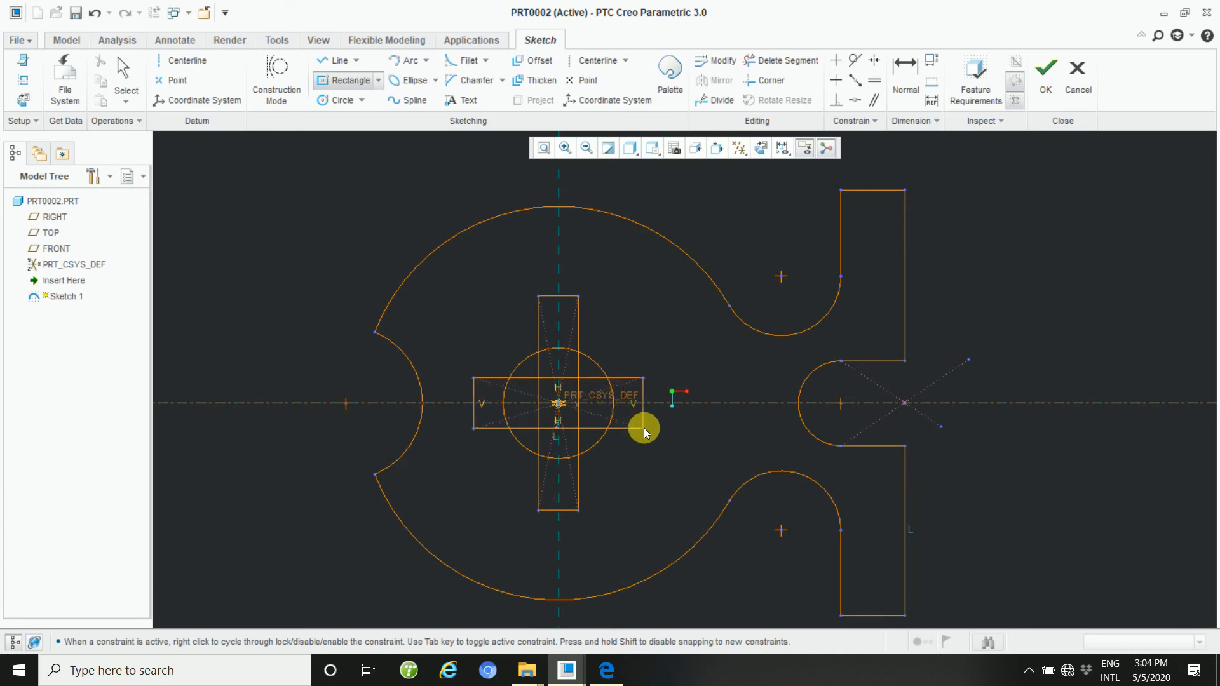
left_click(647, 432)
middle_click(654, 467)
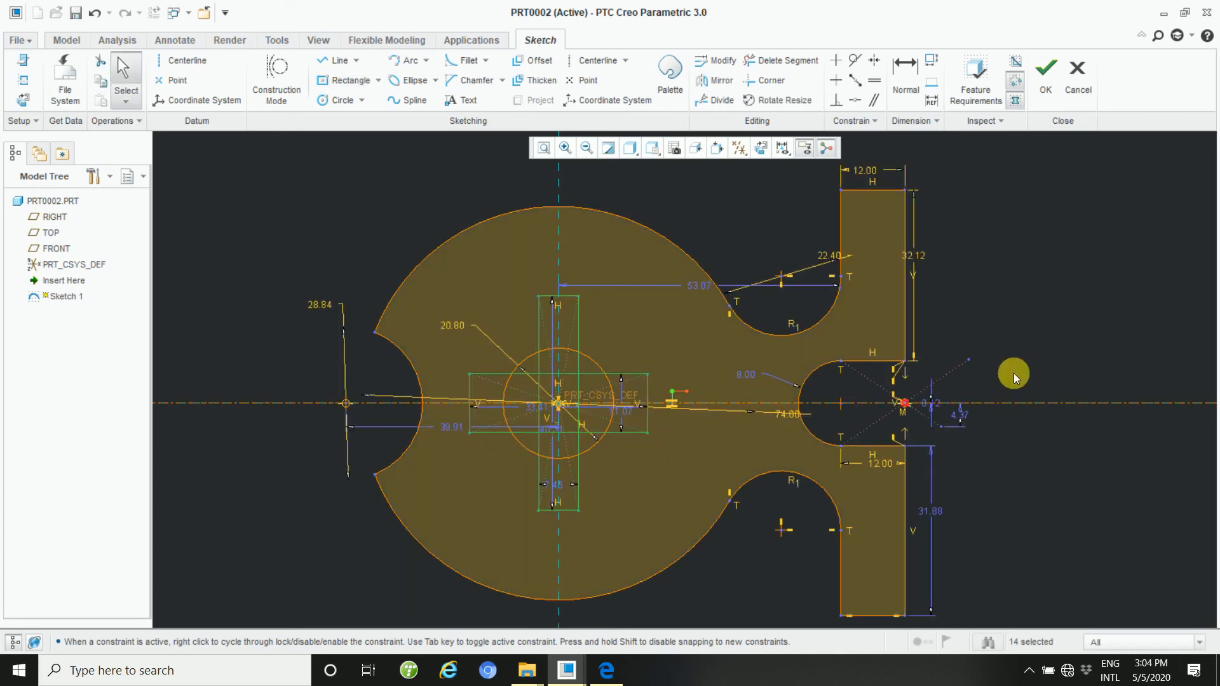
- Move the horizontal rectangle's height dimension clear of the central circle and set it to 4.8 mm
scroll(666, 343, "up", 1)
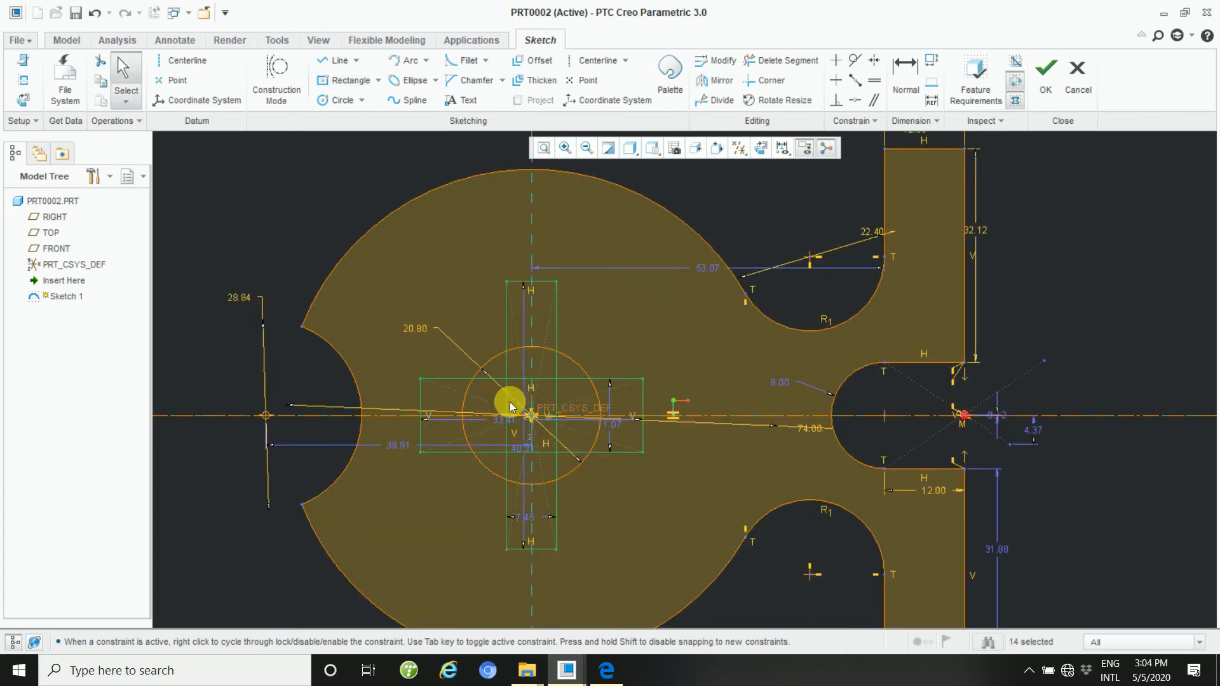
left_click_drag(617, 430, 682, 342)
middle_click(682, 340)
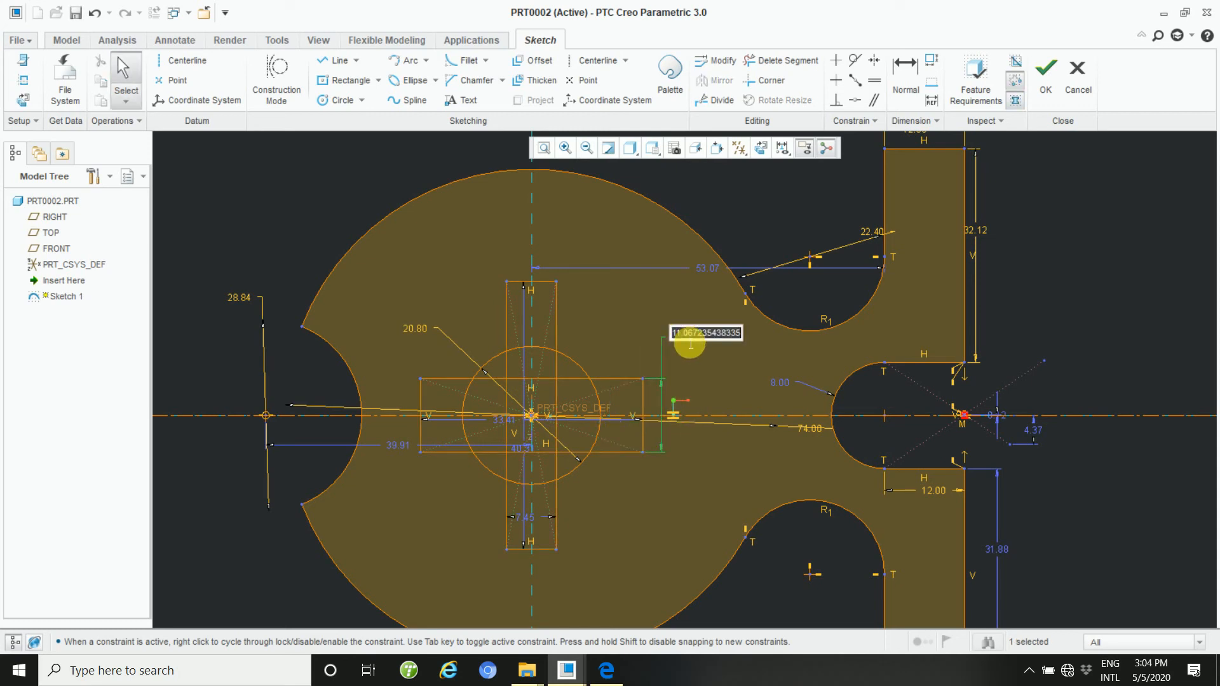
type("4.8")
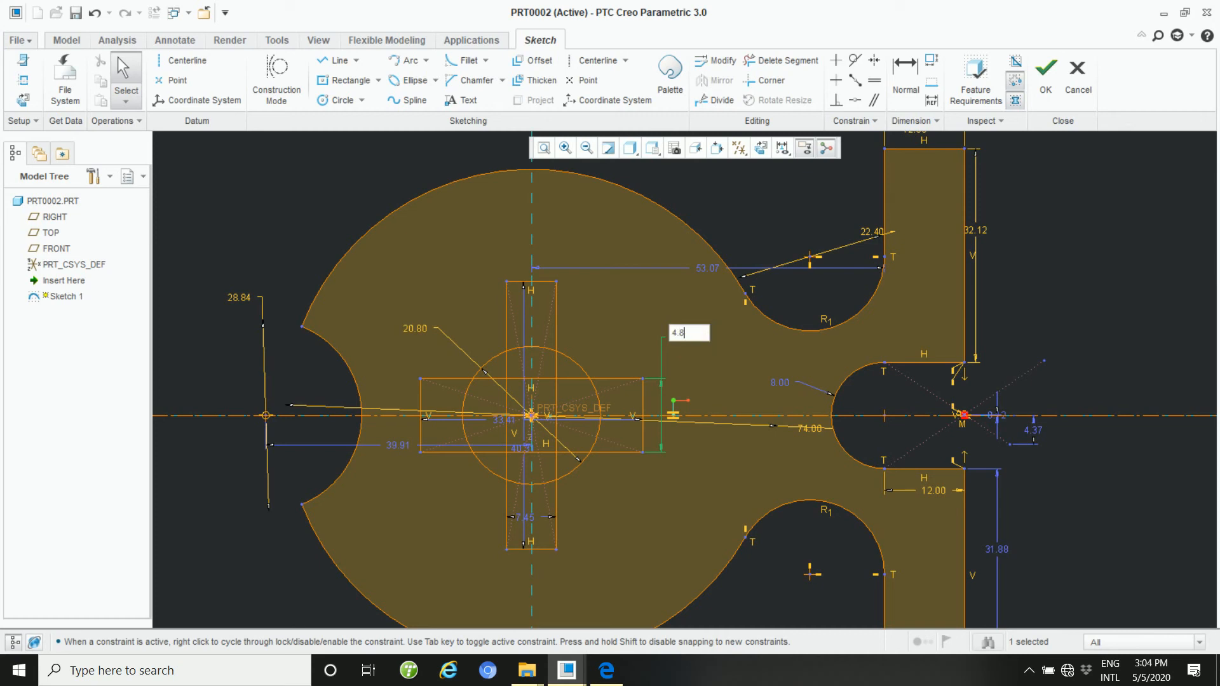
key("Return")
- Move the vertical rectangle's width dimension below the rectangle and set it to 4.8 mm
scroll(686, 340, "up", 5)
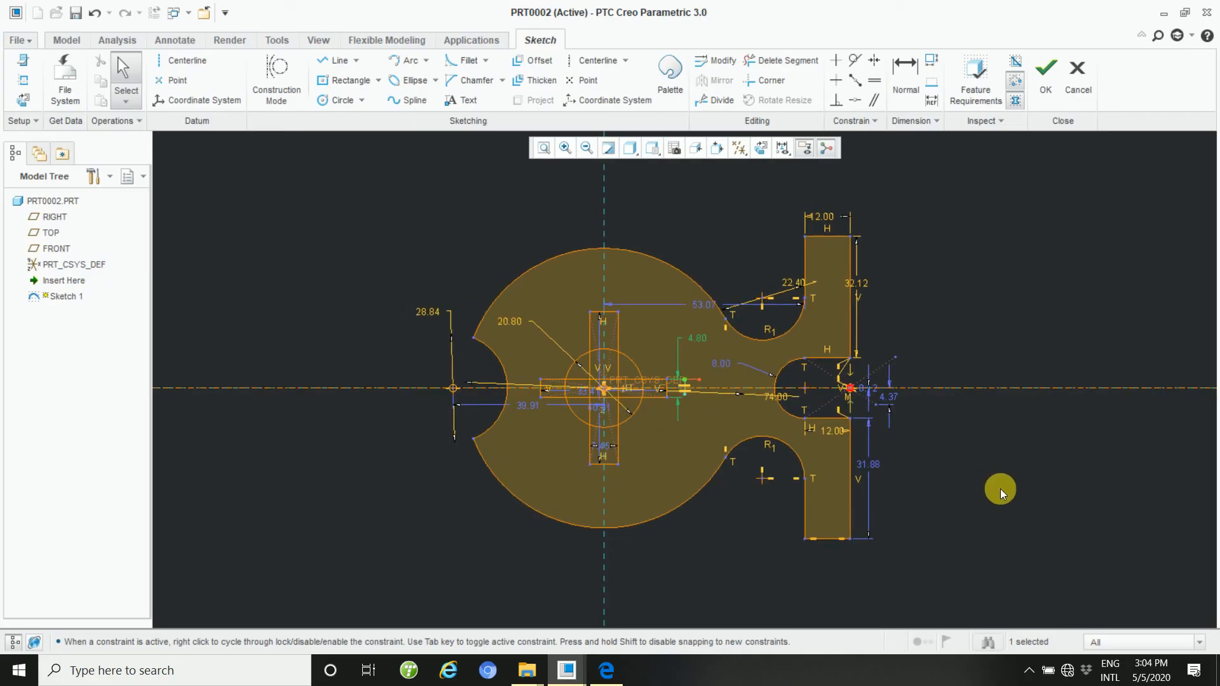
scroll(1005, 490, "up", 3)
scroll(1022, 547, "down", 3)
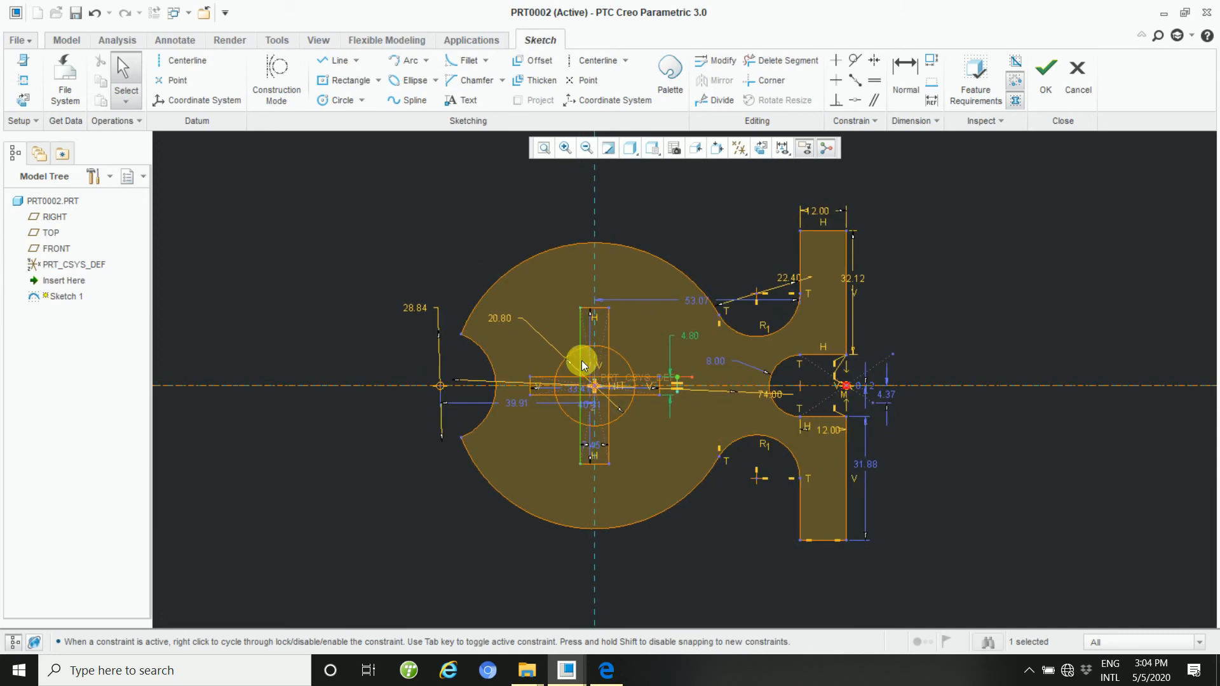
scroll(622, 502, "down", 4)
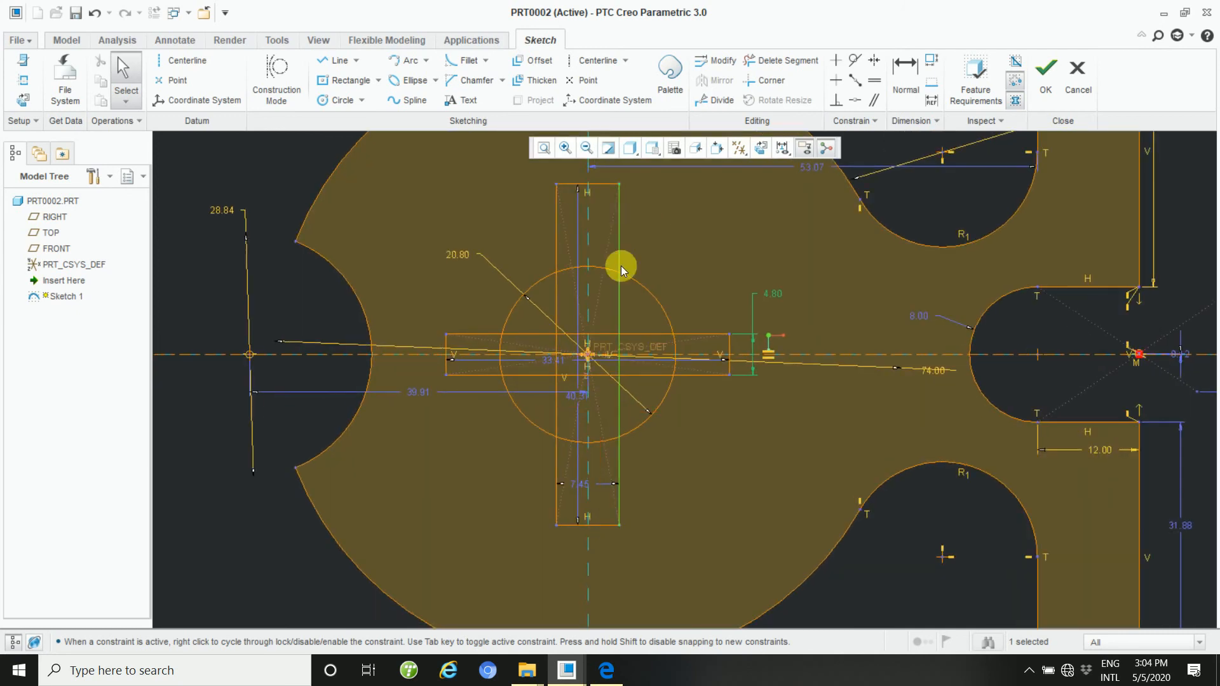
left_click_drag(580, 485, 570, 563)
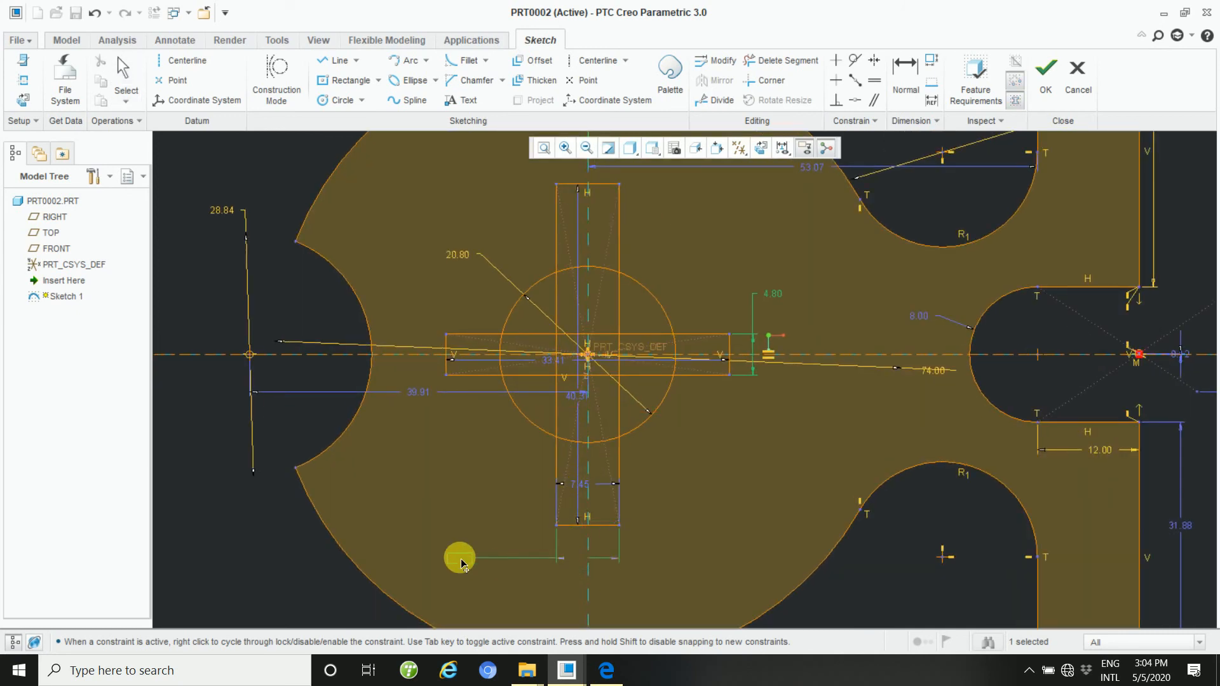
left_click_drag(460, 559, 460, 557)
double_click(469, 556)
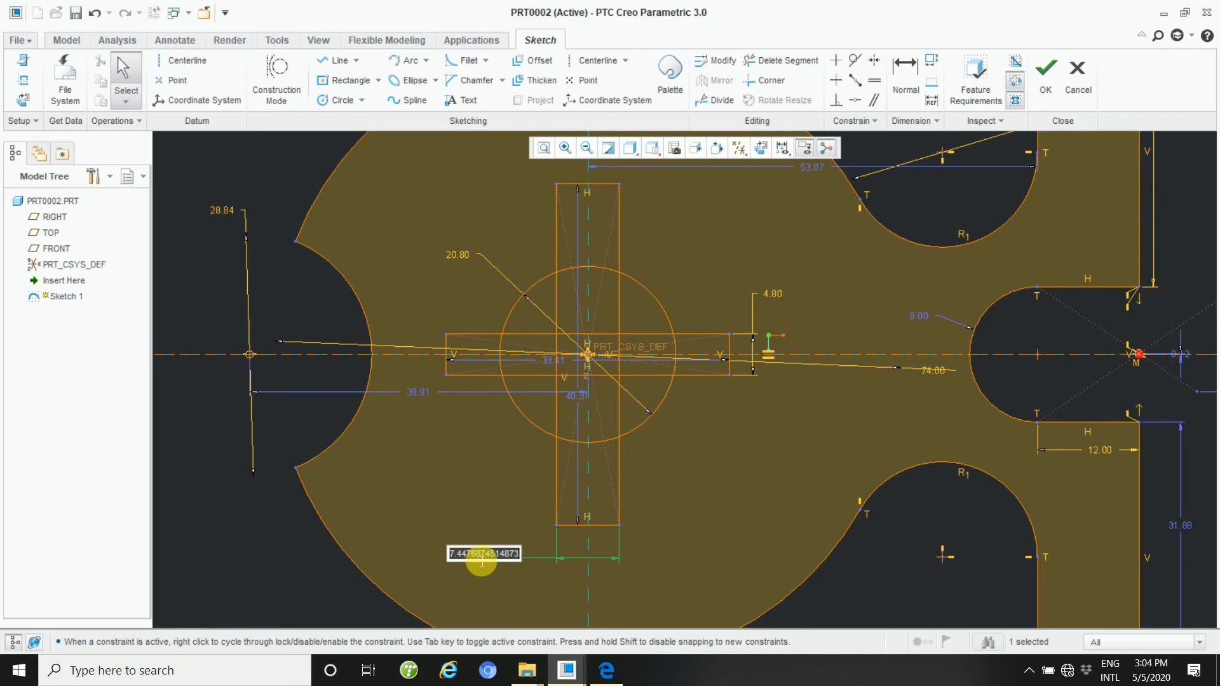
type("4.8")
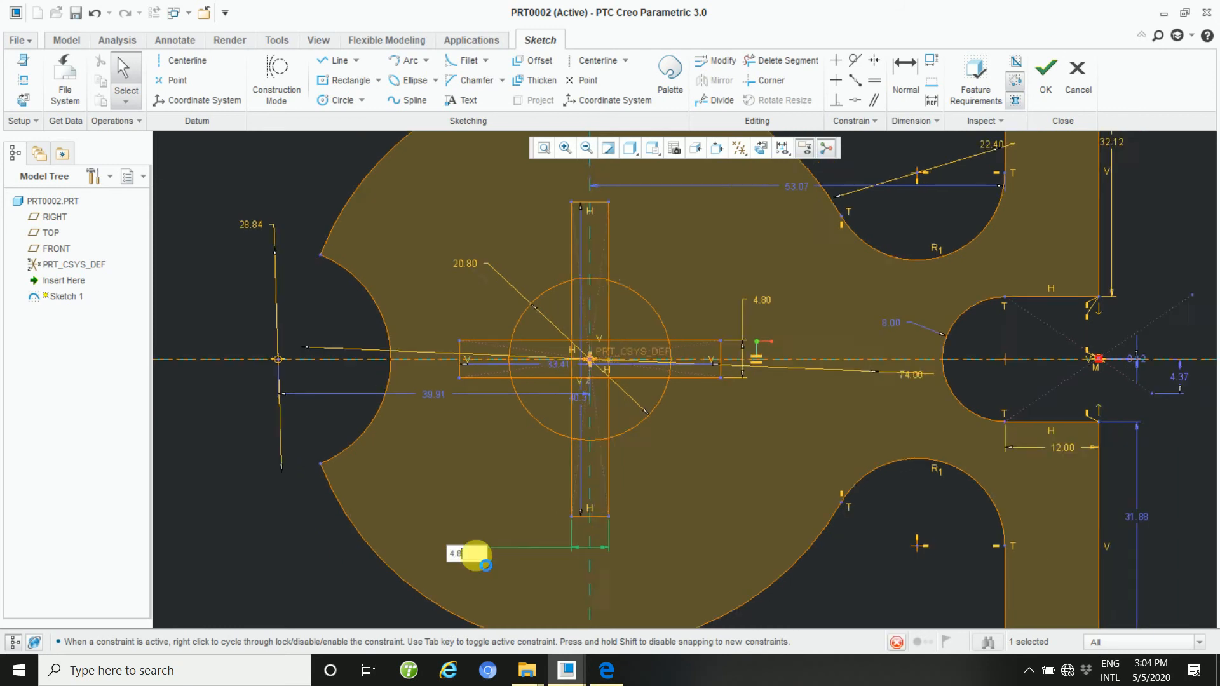
key("Return")
- Switch to the PDF drawing in Edge to check the central cross slot's dimensions, and return to the Creo sketch
middle_click_drag(995, 468, 1006, 542, "ctrl")
left_click(614, 675)
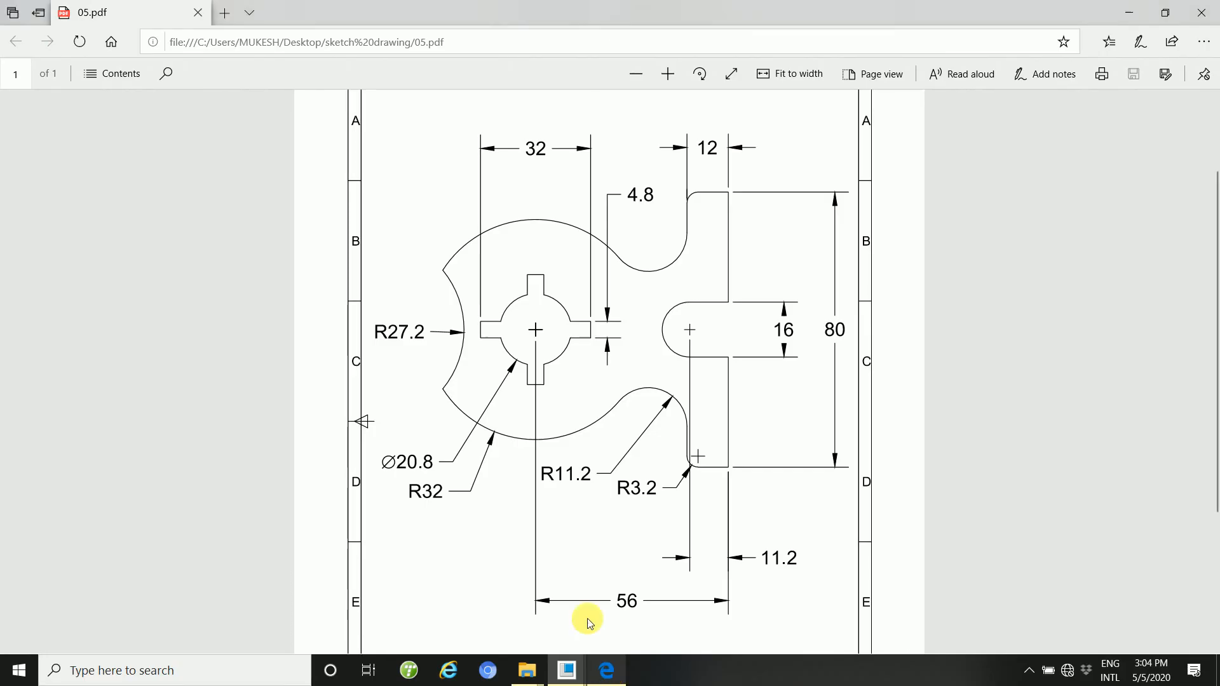
left_click(567, 668)
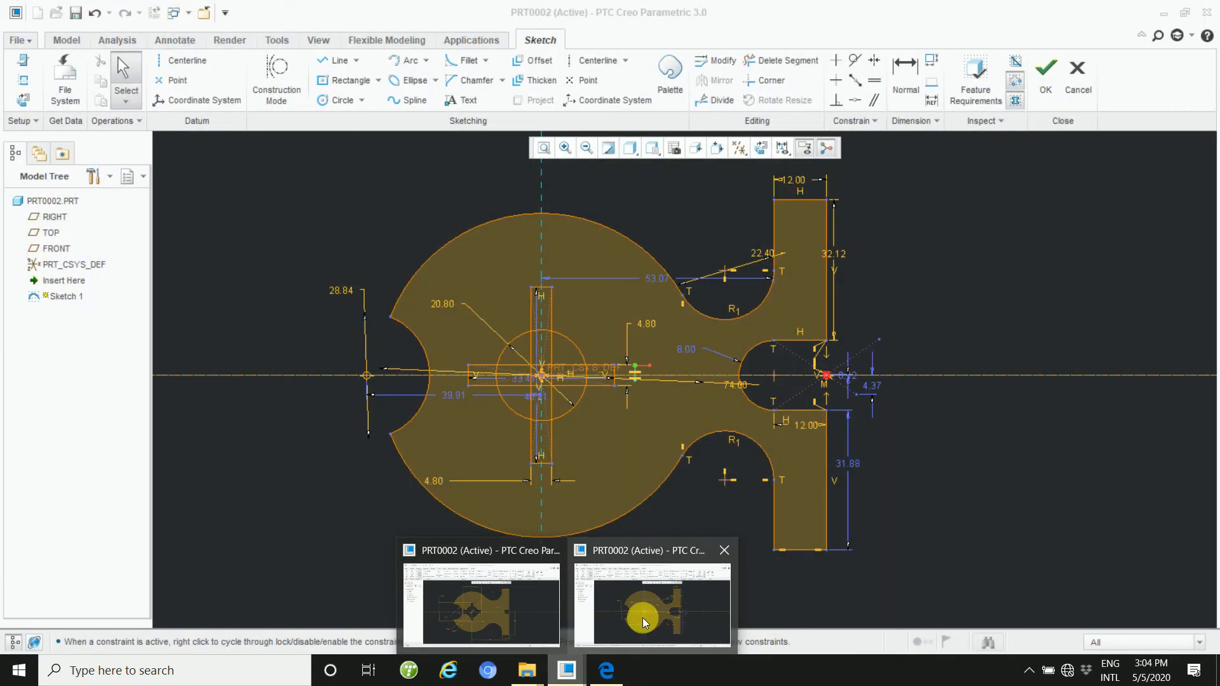
left_click(642, 618)
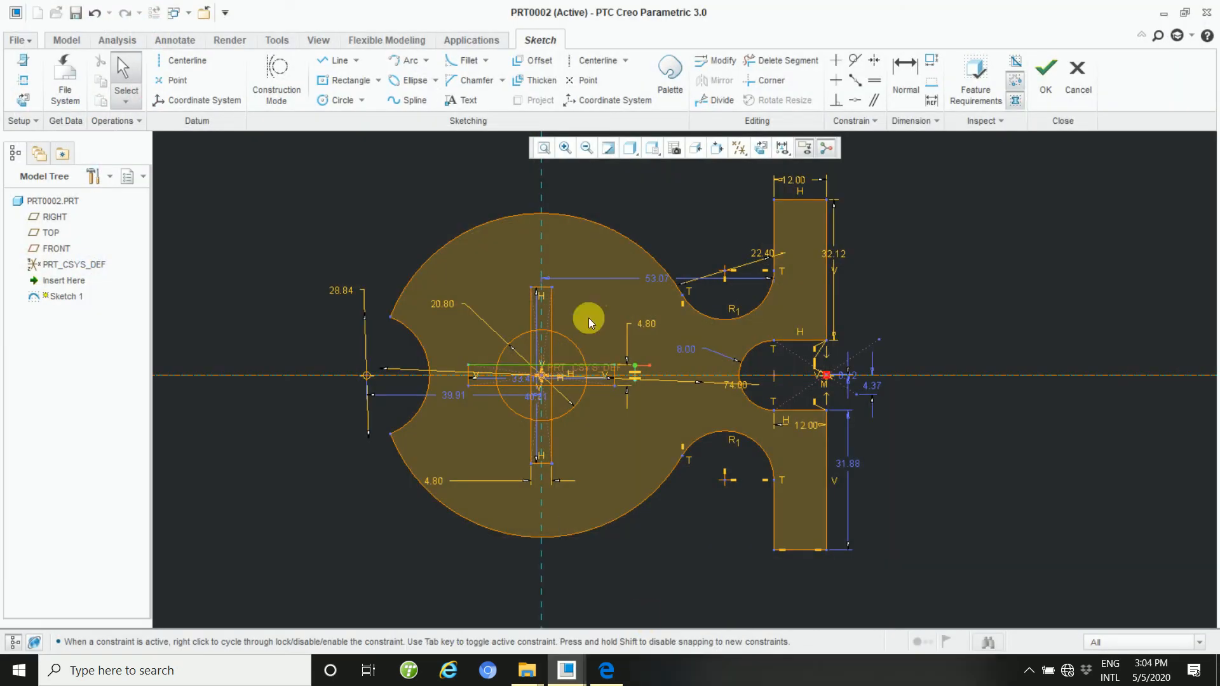
- Try to add a dimension between the two upper corners of the vertical rectangle
scroll(572, 300, "up", 5)
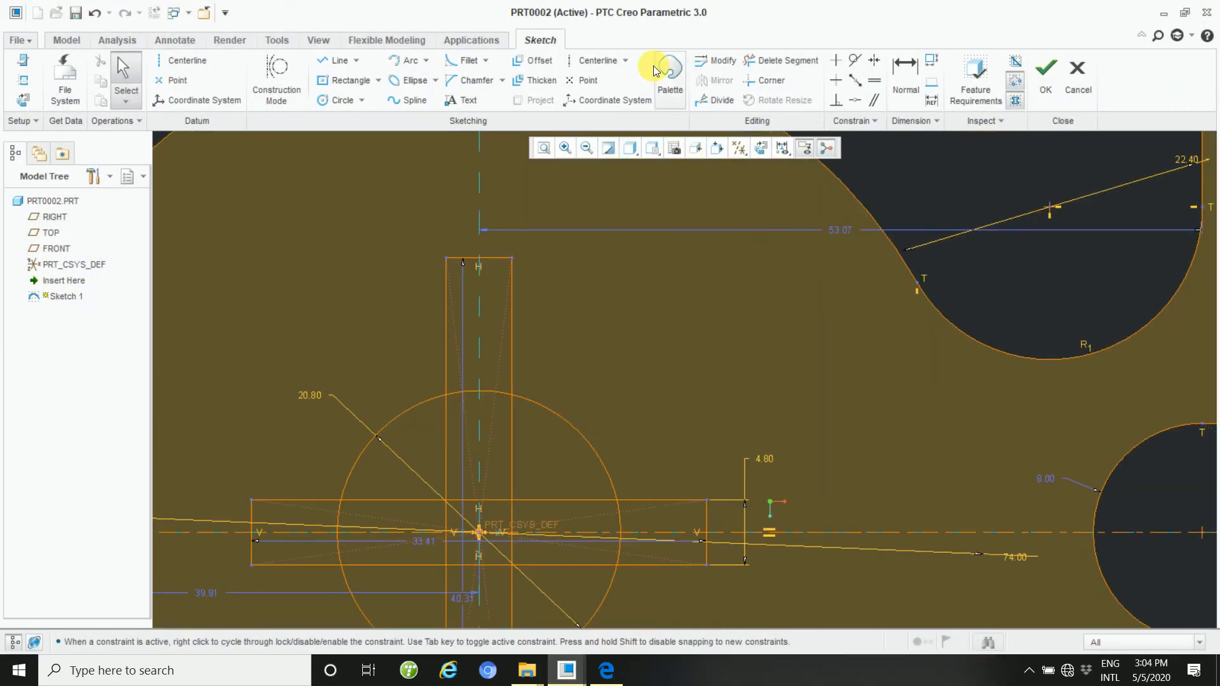
left_click(905, 71)
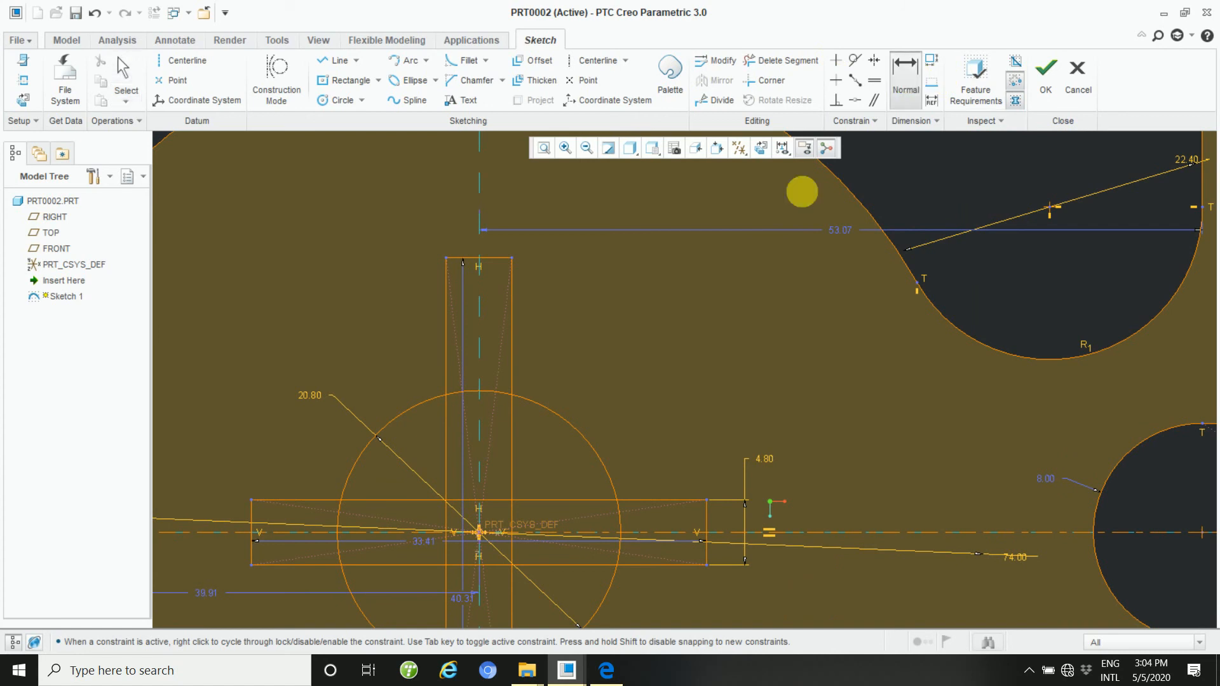
left_click(447, 257)
left_click(512, 258)
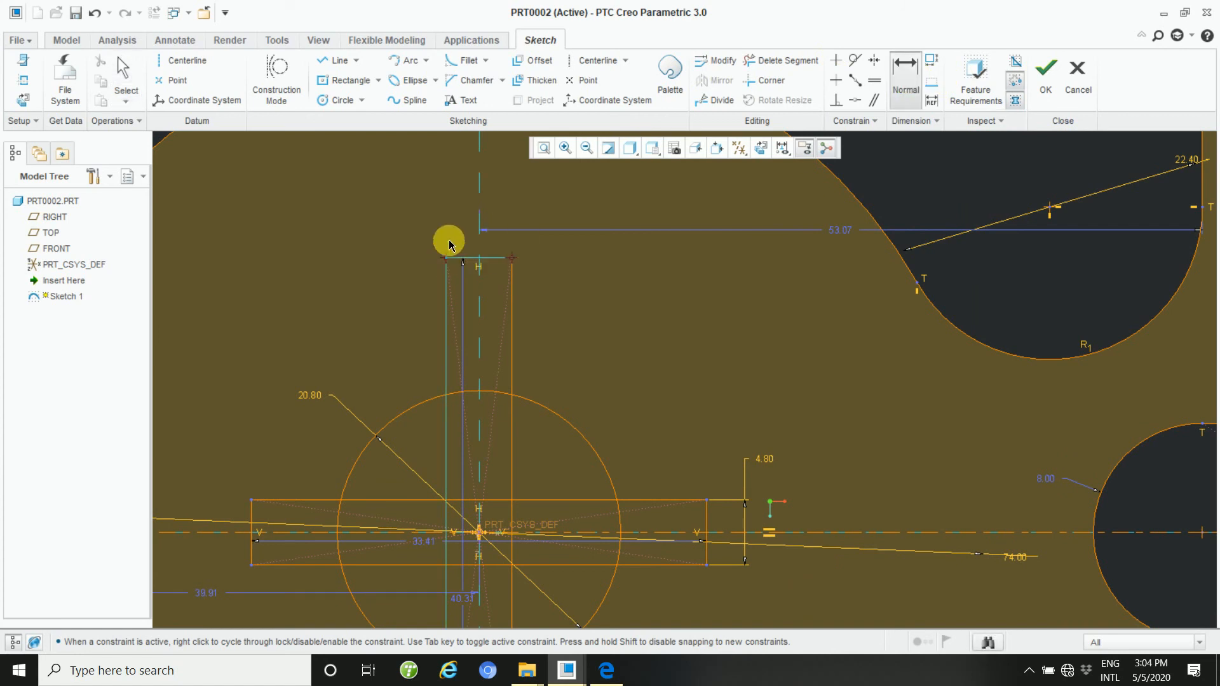
middle_click(446, 229)
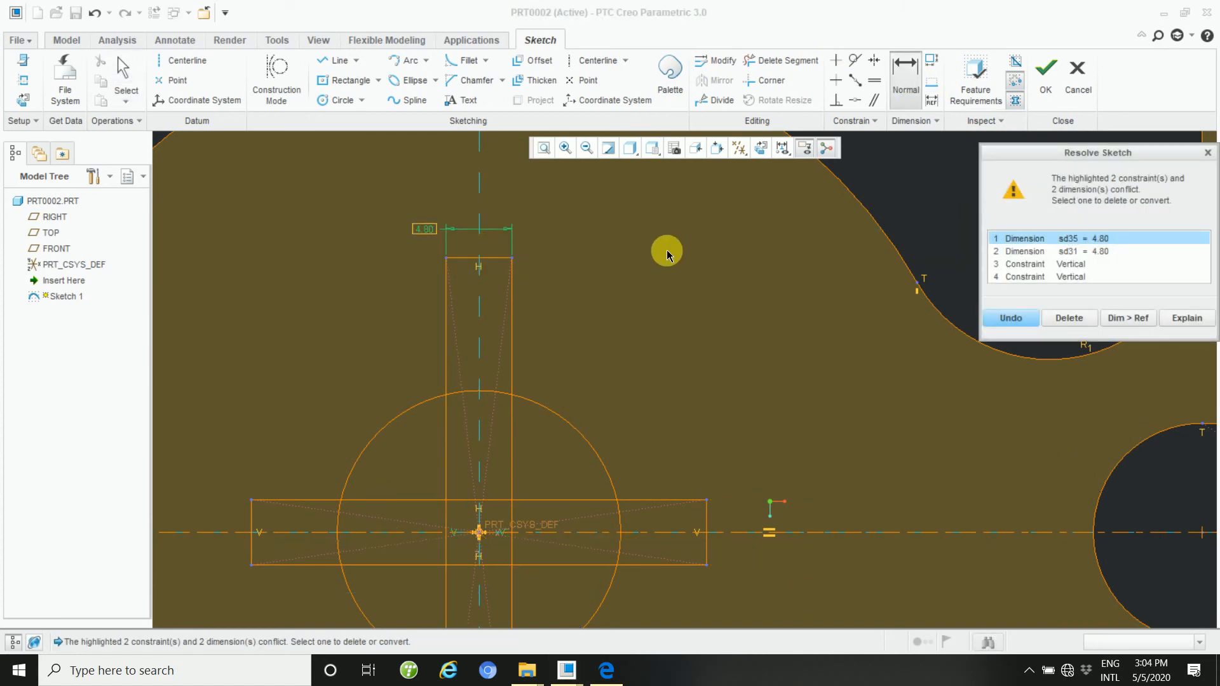
left_click(1207, 153)
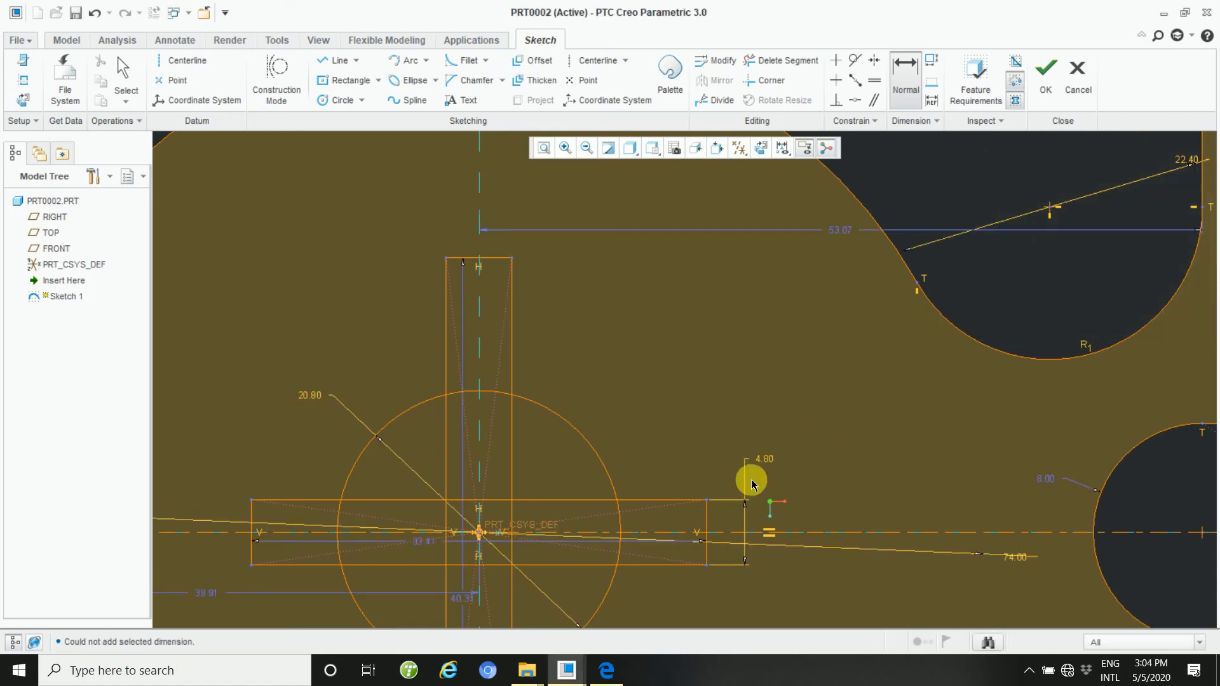
- Dimension the horizontal rectangle's overall length between its two short ends and set it to 32 mm
left_click(707, 518)
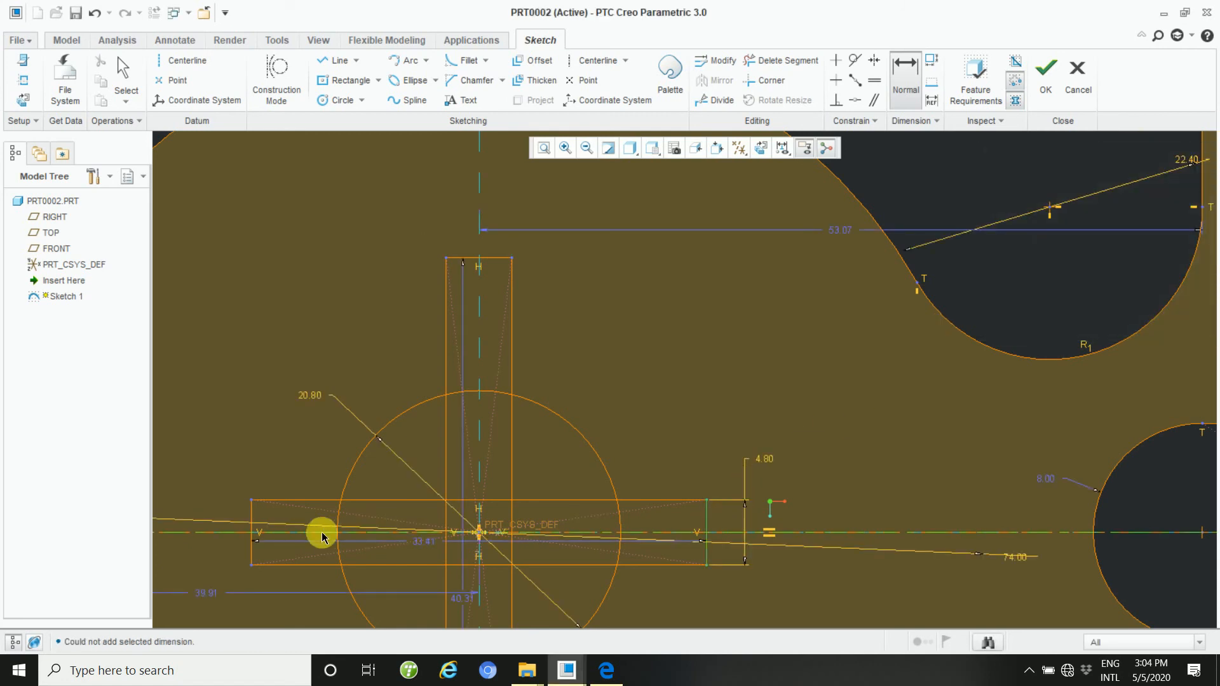
middle_click(298, 342)
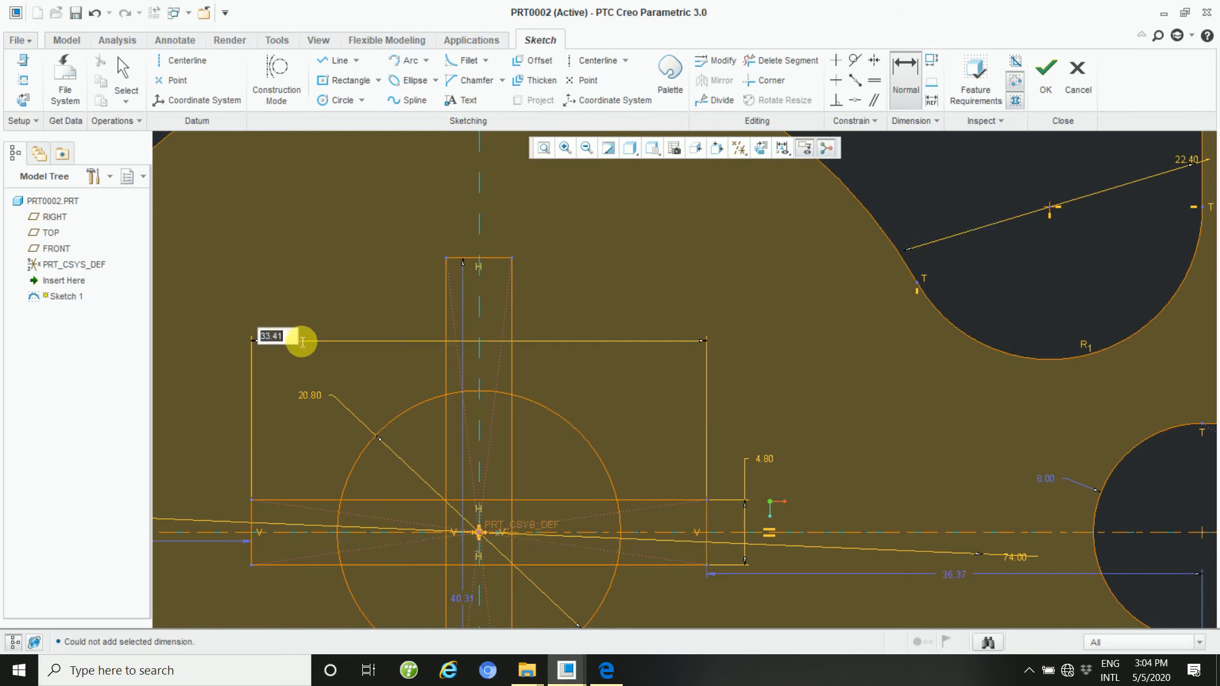
type("32")
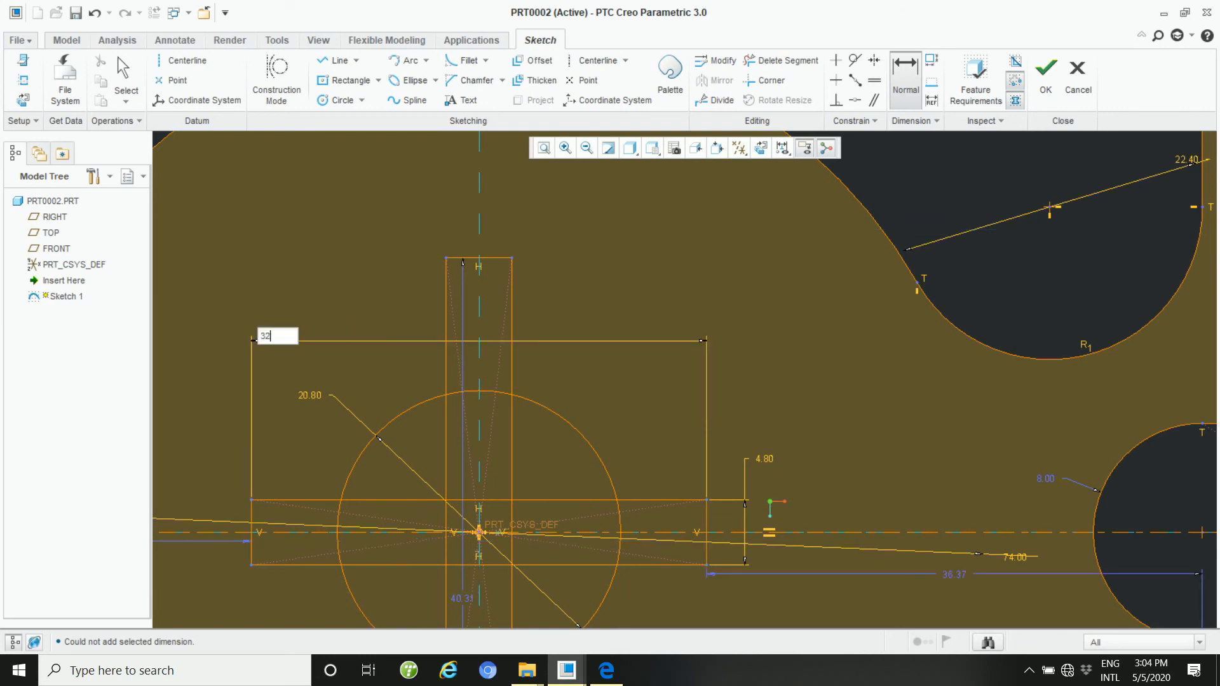
key("Return")
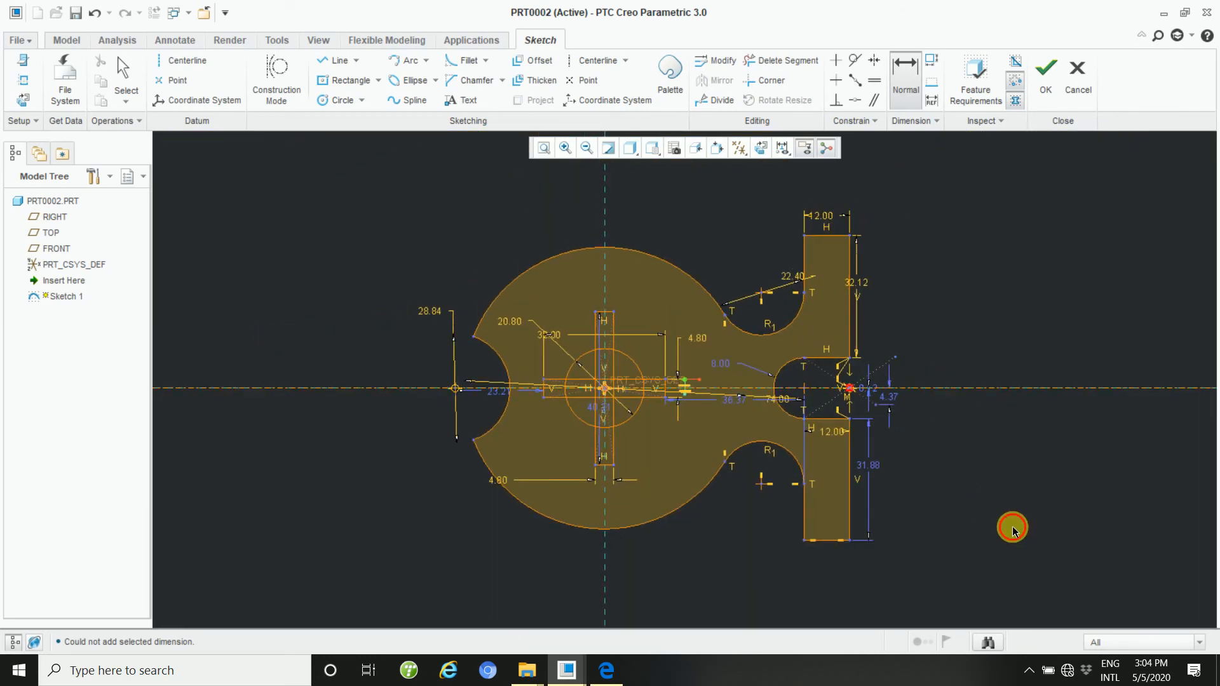
- Dimension the vertical rectangle's overall height between its upper and lower corners and set it to 32 mm
mouse_move(580, 445)
middle_mouse_down("ctrl")
mouse_move(600, 583)
mouse_move(596, 560)
middle_mouse_up("ctrl")
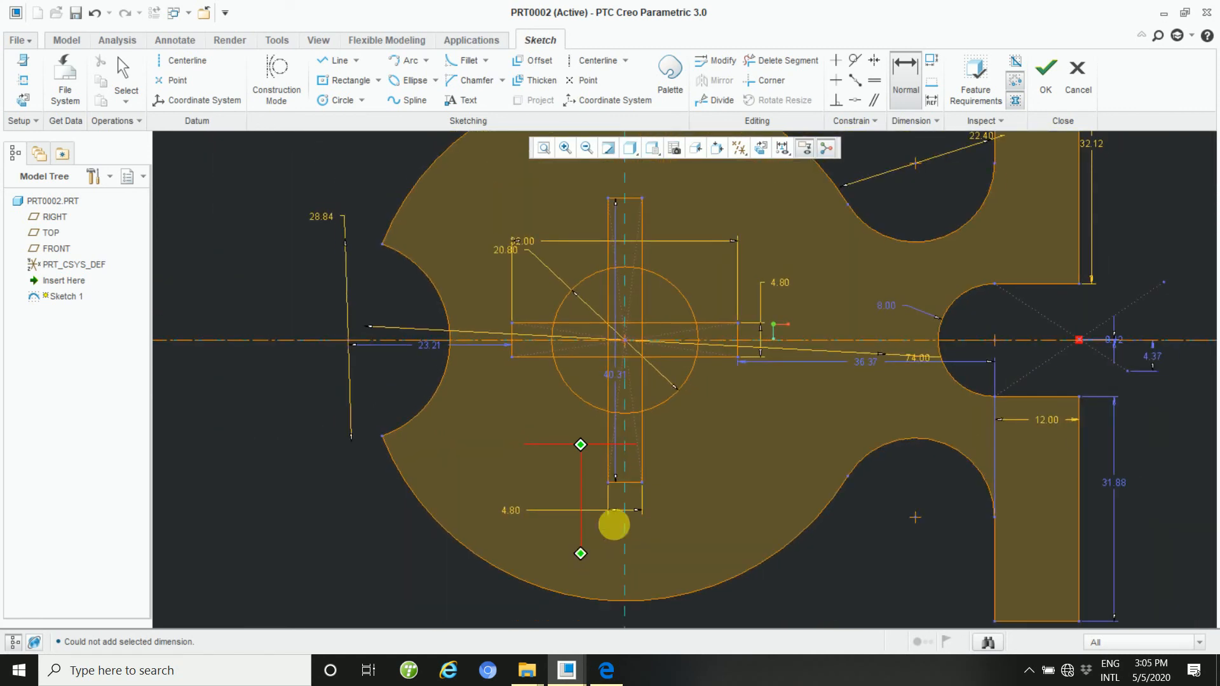
left_click(643, 198)
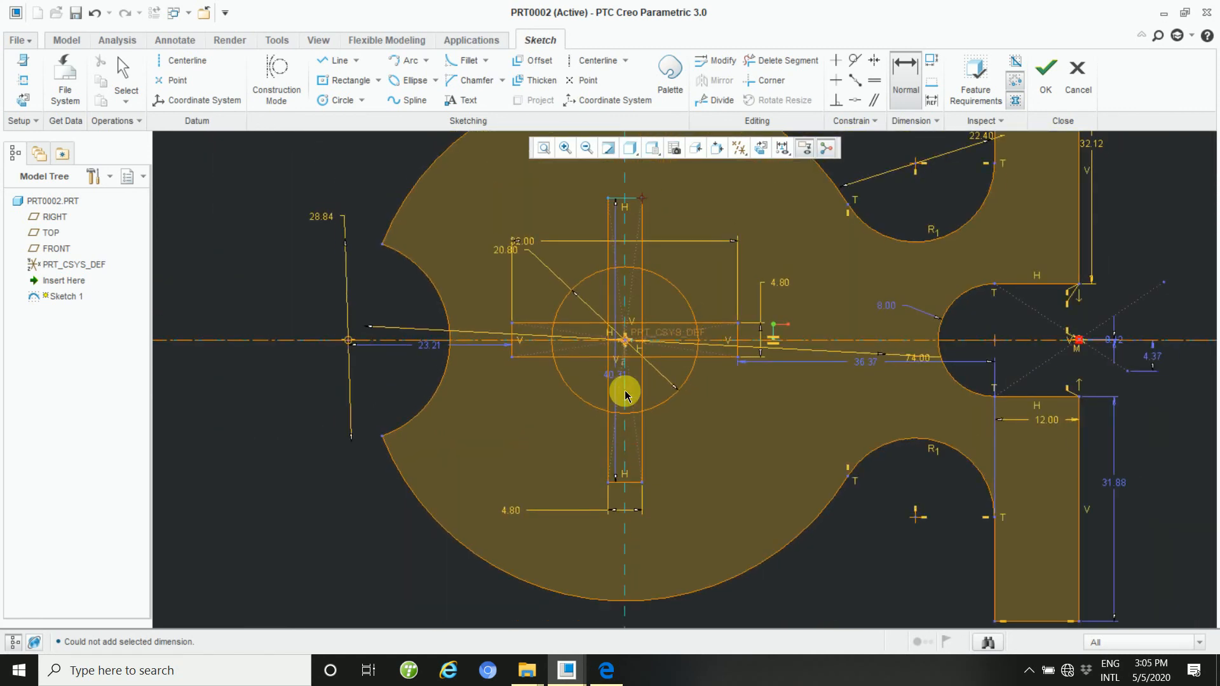
left_click(642, 482)
middle_click(712, 413)
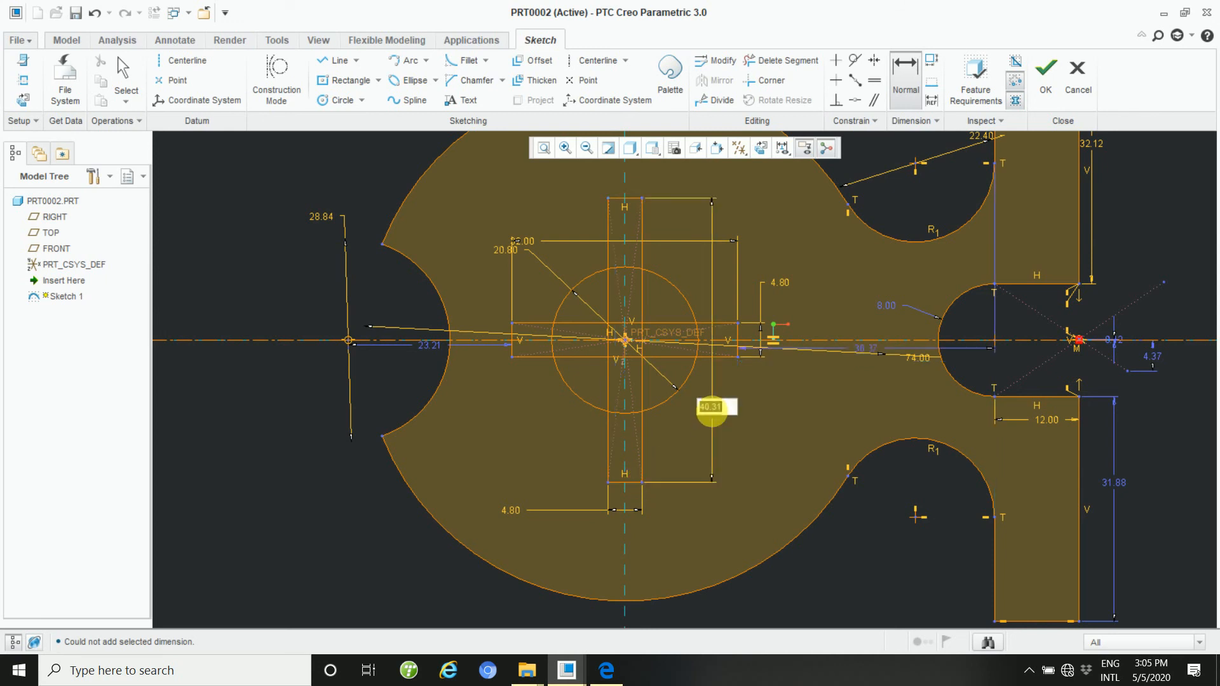
type("32")
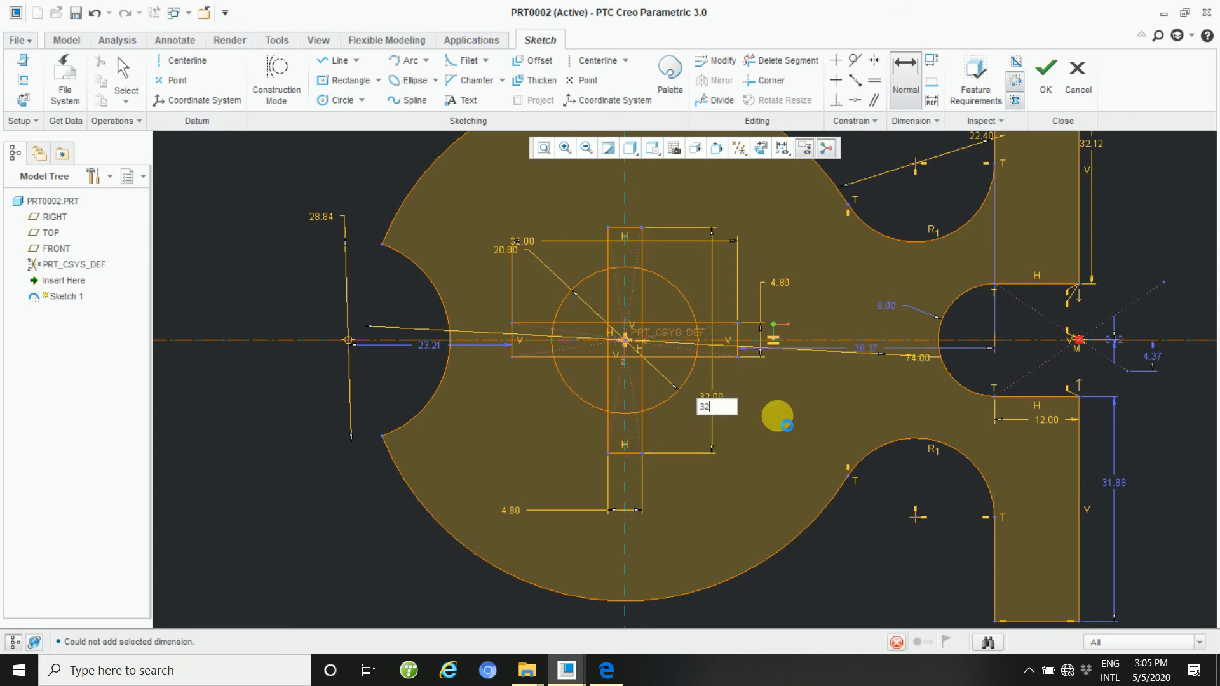
key("Return")
- Turn off the display of all datum axes, points, coordinate systems and planes
scroll(632, 343, "up", 2)
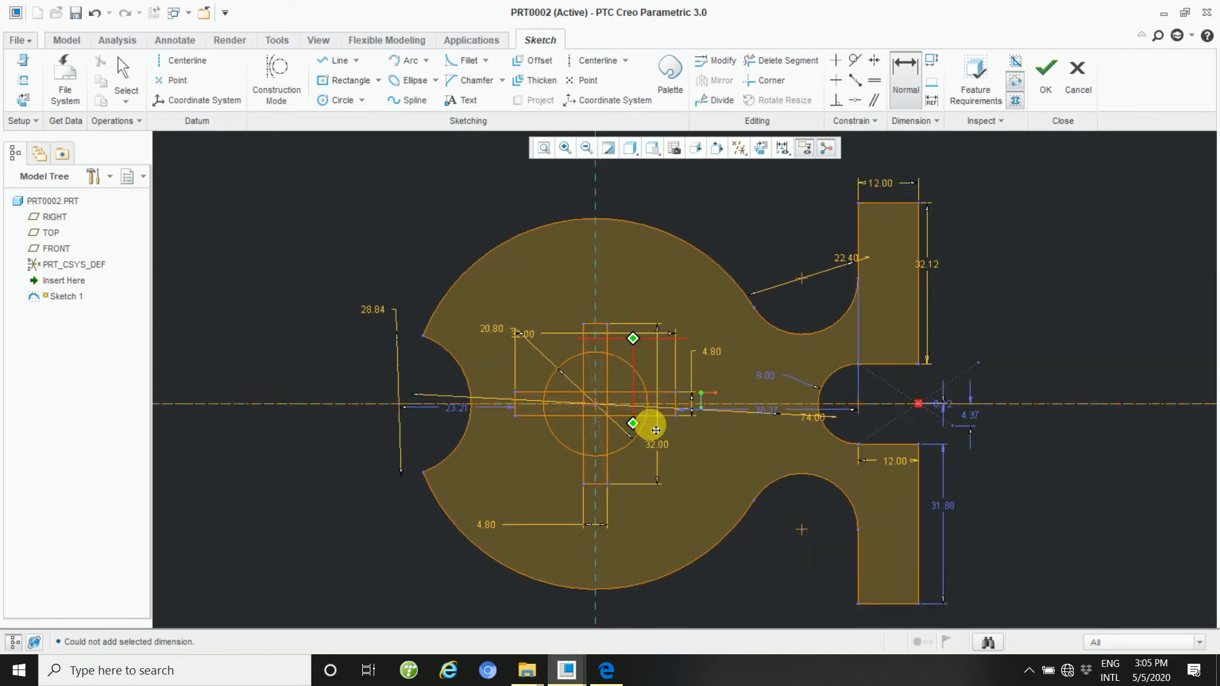
left_click(742, 151)
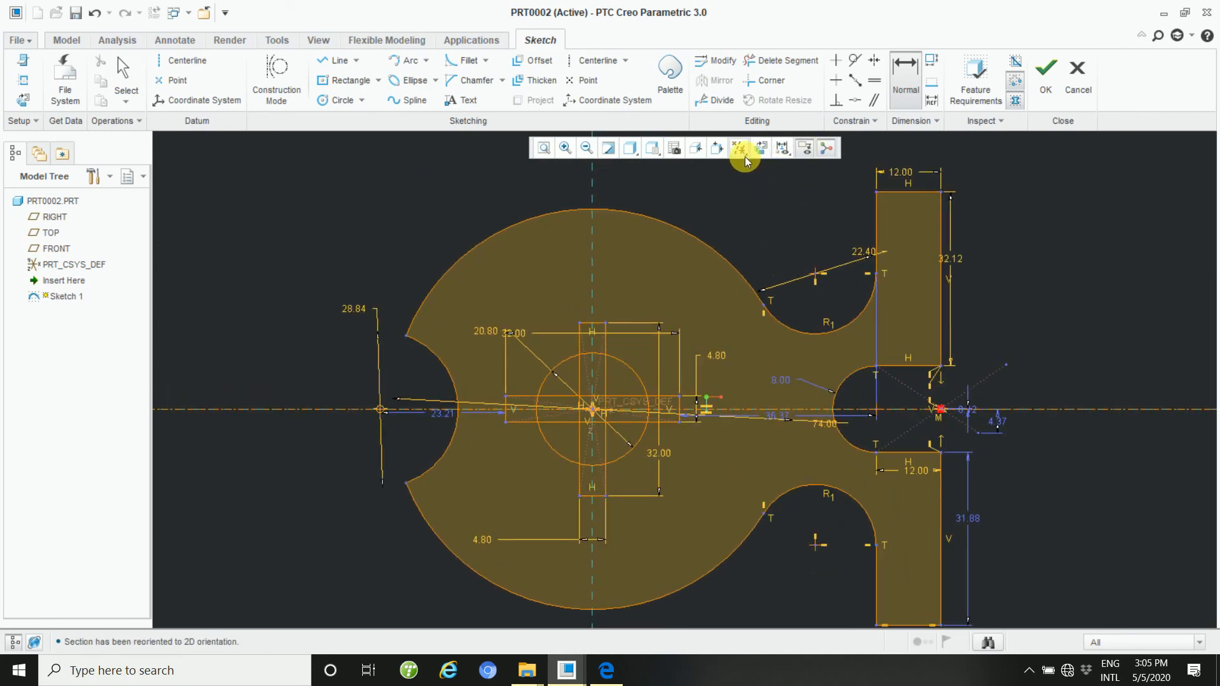
left_click(743, 155)
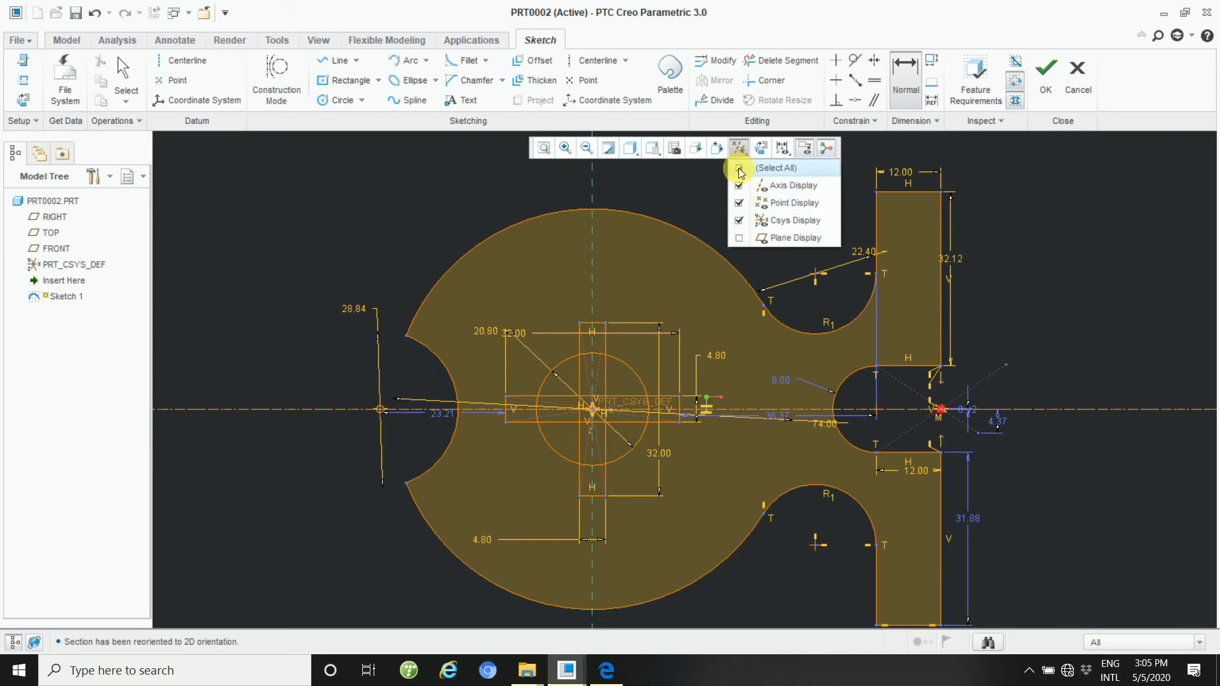
left_click(741, 172)
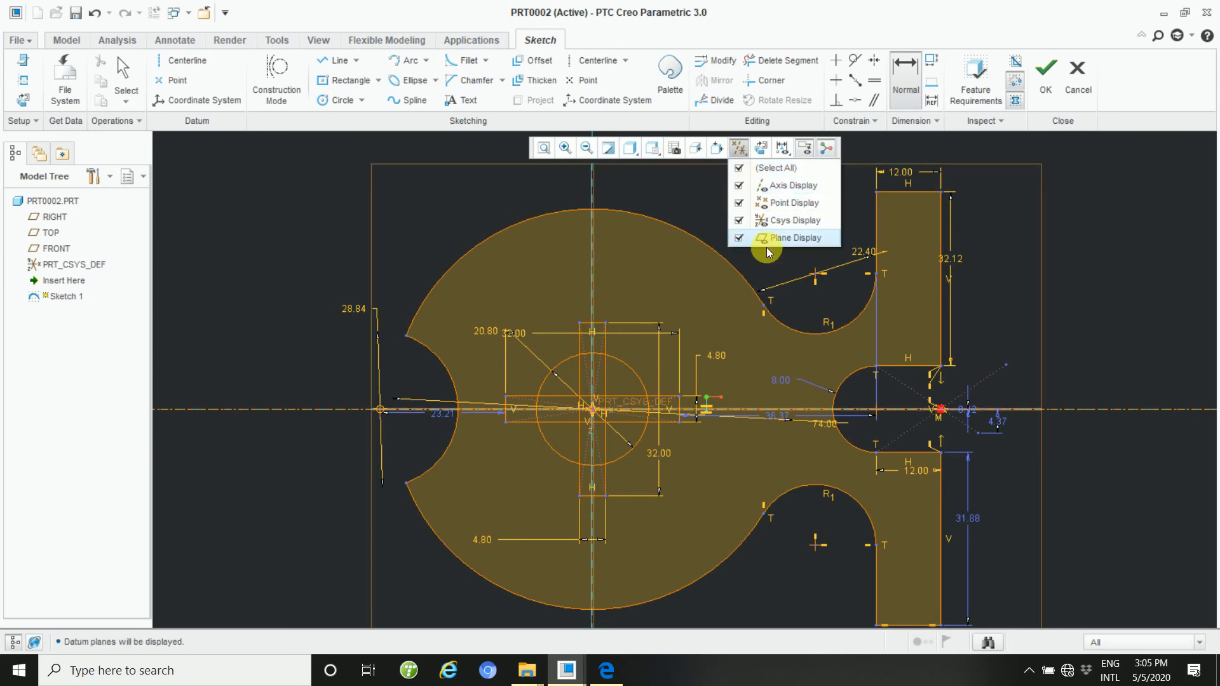
left_click(739, 170)
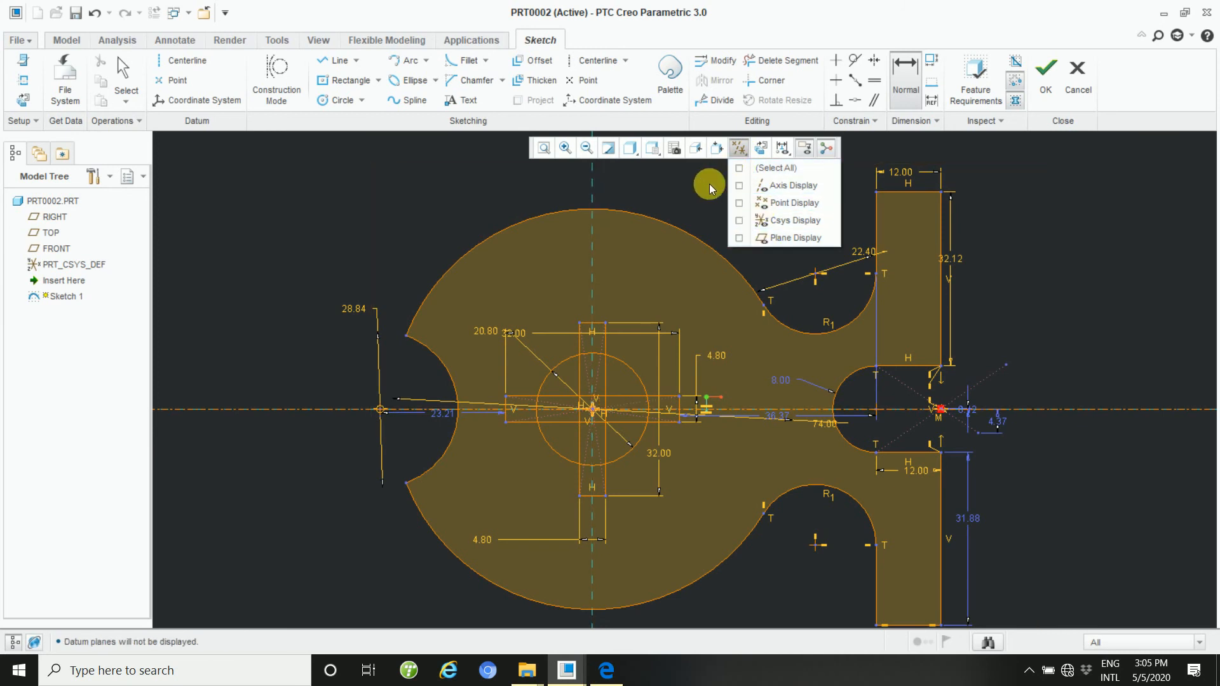
- Turn off the display of all sketch dimensions, constraints, grid and vertices
left_click(785, 152)
left_click(783, 166)
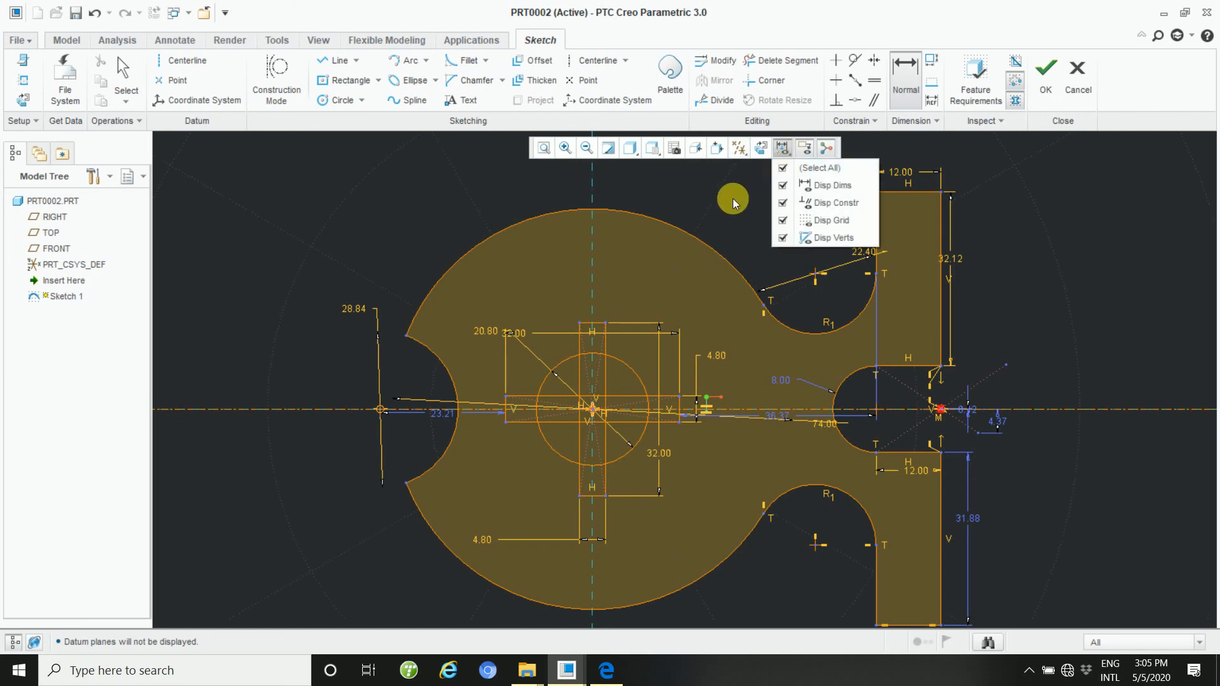
left_click(783, 168)
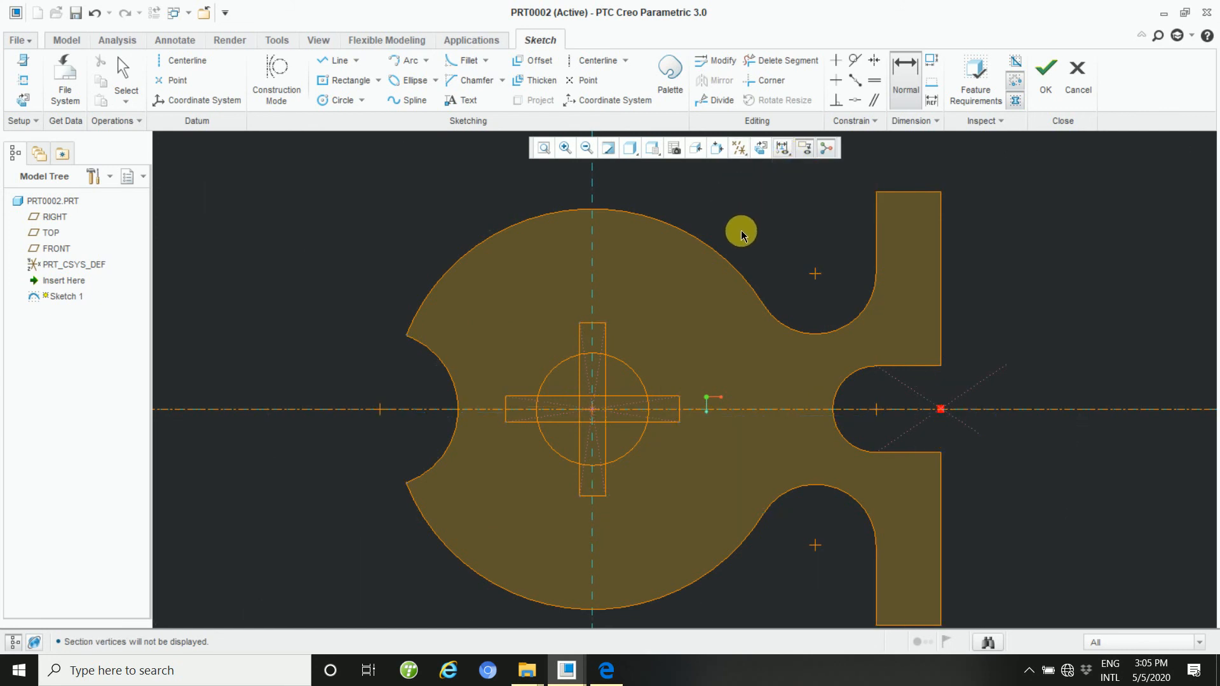
- Trim the portions of the two crossing rectangles' edges that run between the central circle and the middle square with Delete Segment
mouse_move(740, 237)
middle_mouse_down("ctrl")
mouse_move(760, 339)
mouse_move(749, 280)
middle_mouse_up("ctrl")
mouse_move(760, 455)
middle_mouse_down("shift")
mouse_move(736, 407)
mouse_move(689, 408)
middle_mouse_up("shift")
middle_click_drag(519, 296, 553, 407, "ctrl")
left_click(782, 60)
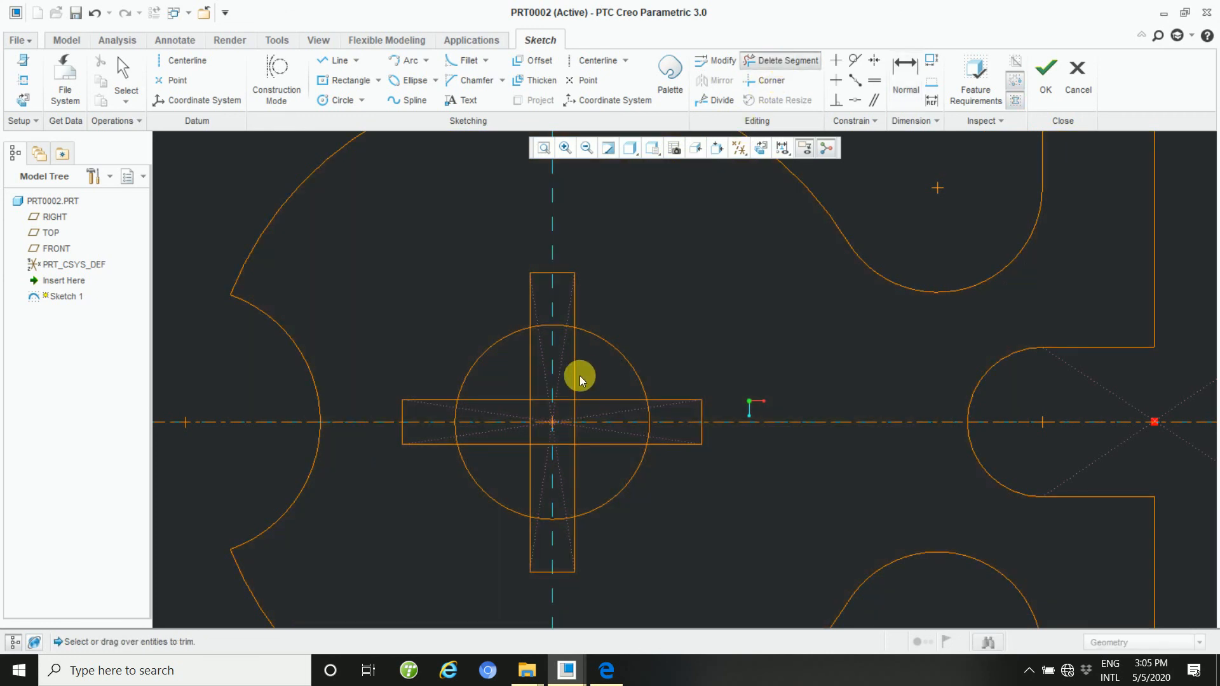
mouse_move(594, 364)
left_mouse_down()
mouse_move(525, 372)
mouse_move(583, 365)
left_mouse_up()
left_click_drag(541, 380, 500, 447)
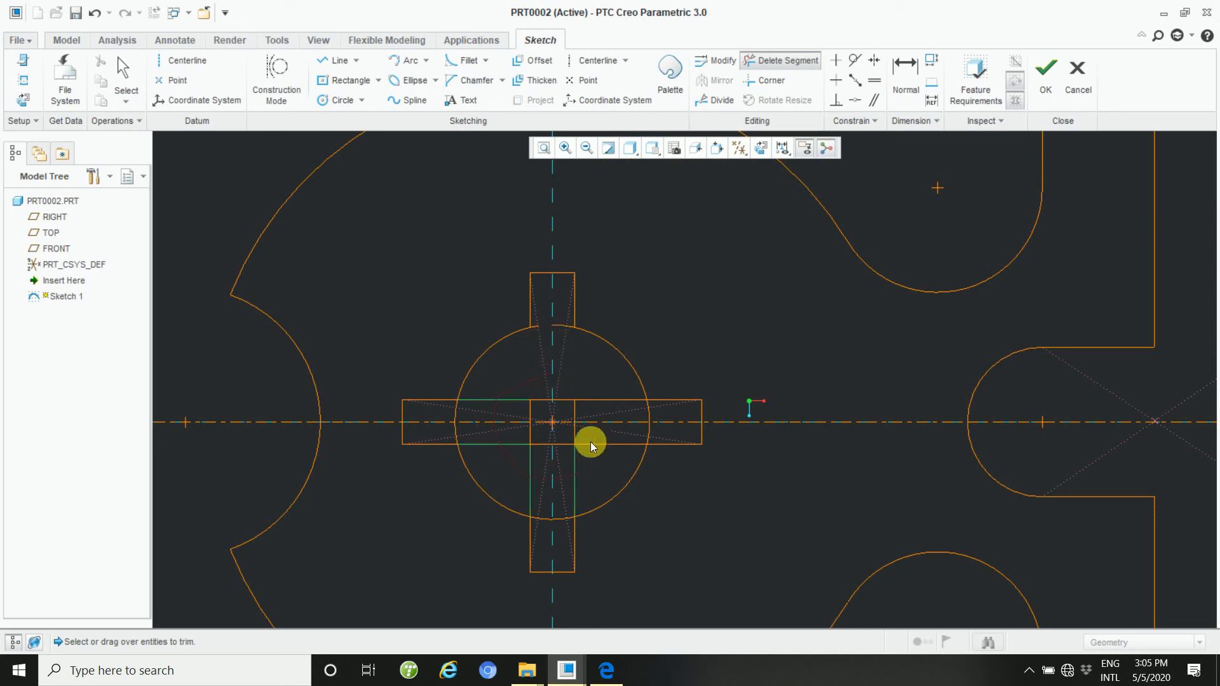
left_click_drag(555, 414, 557, 415)
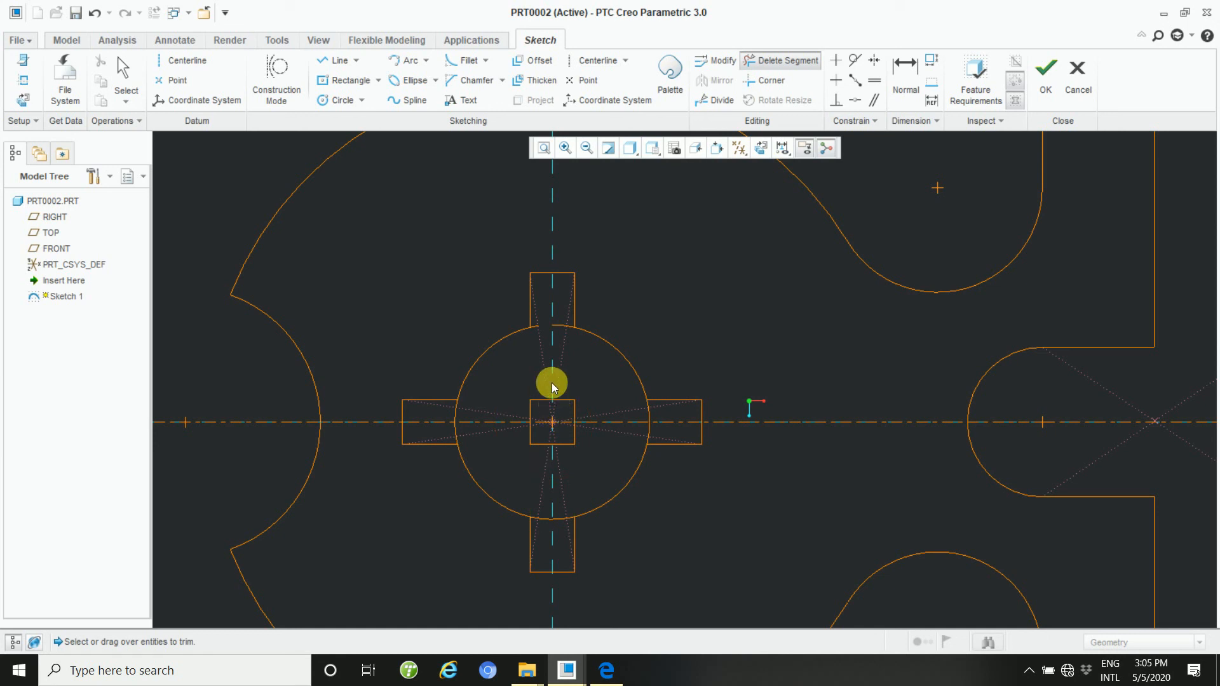
- Trim the central circle's arcs across the four slot openings, undoing the mistaken trim at the lower slot
left_click(463, 416)
middle_click_drag(477, 448, 504, 547, "ctrl")
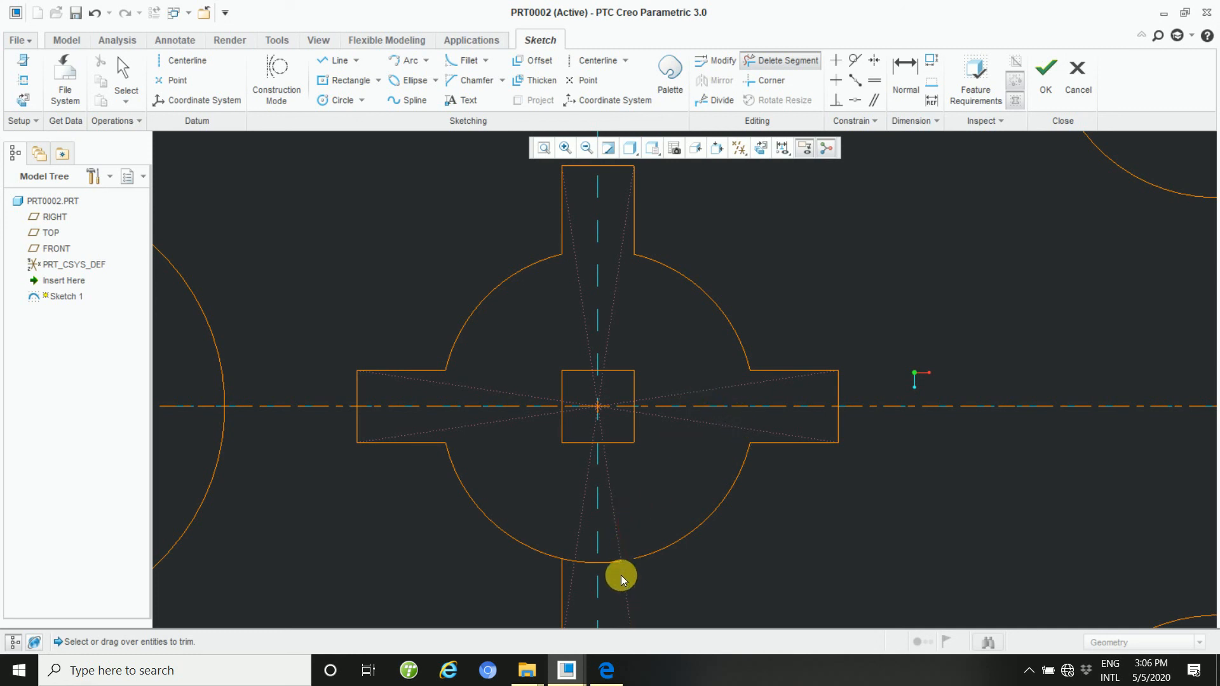
key("ctrl+z")
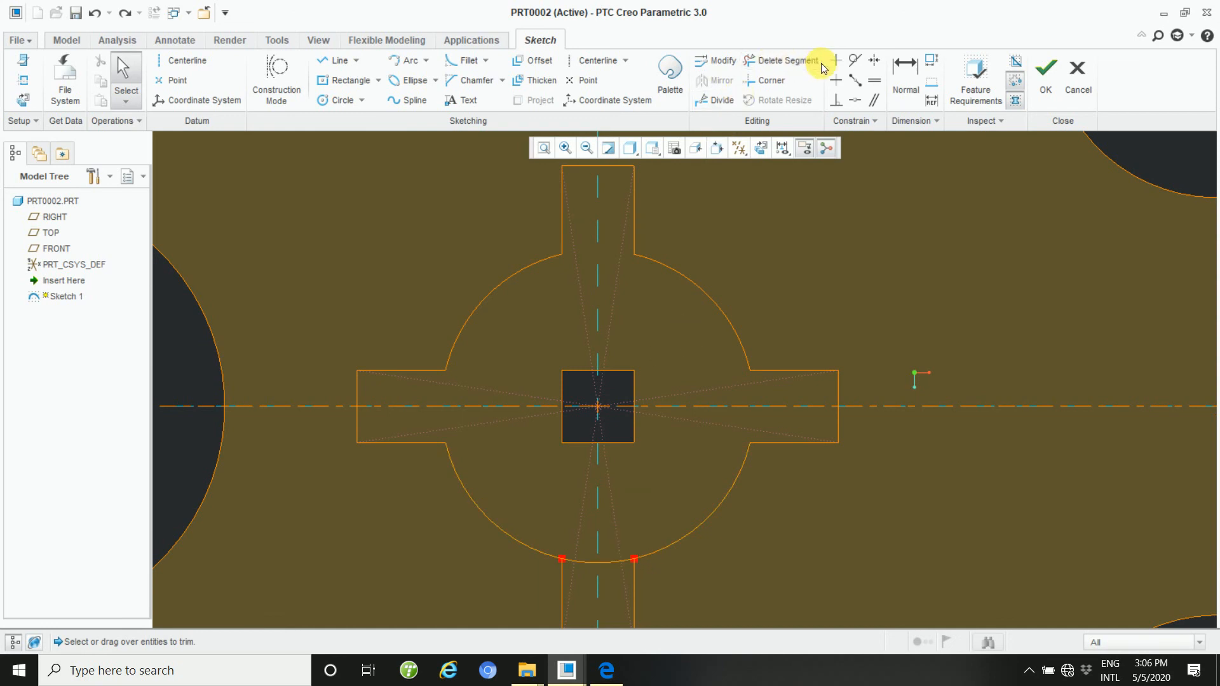
left_click(785, 61)
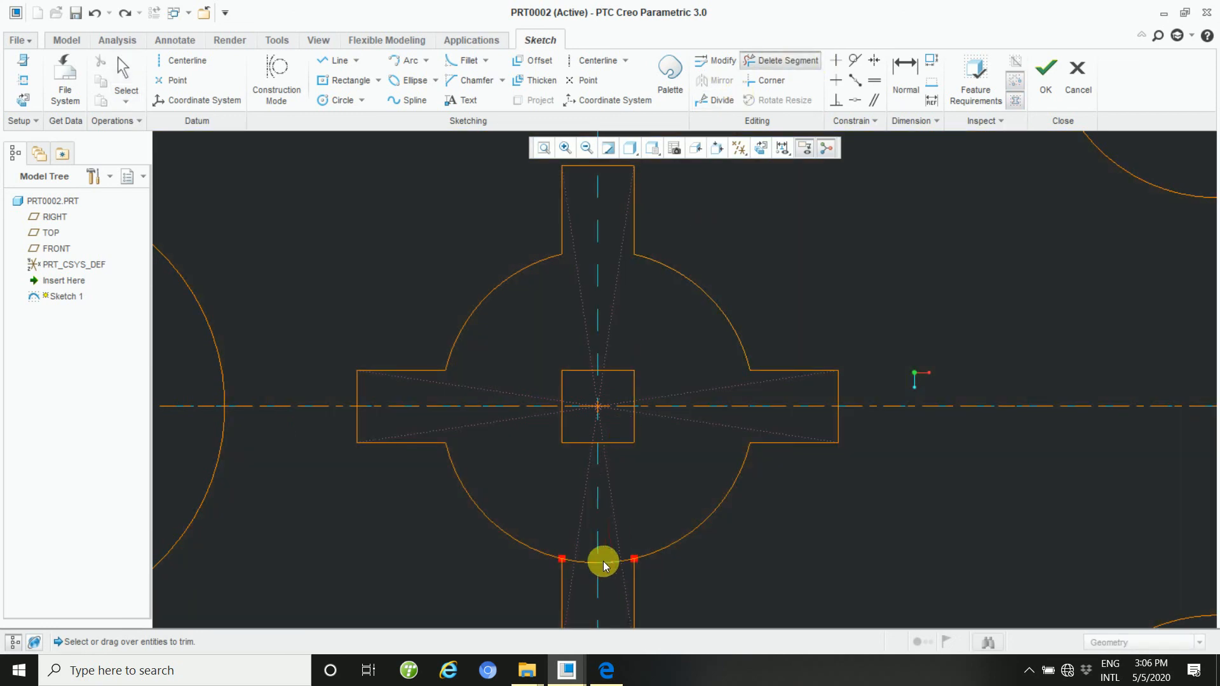
left_click_drag(590, 539, 585, 588)
middle_click(630, 487)
scroll(630, 487, "down", 1)
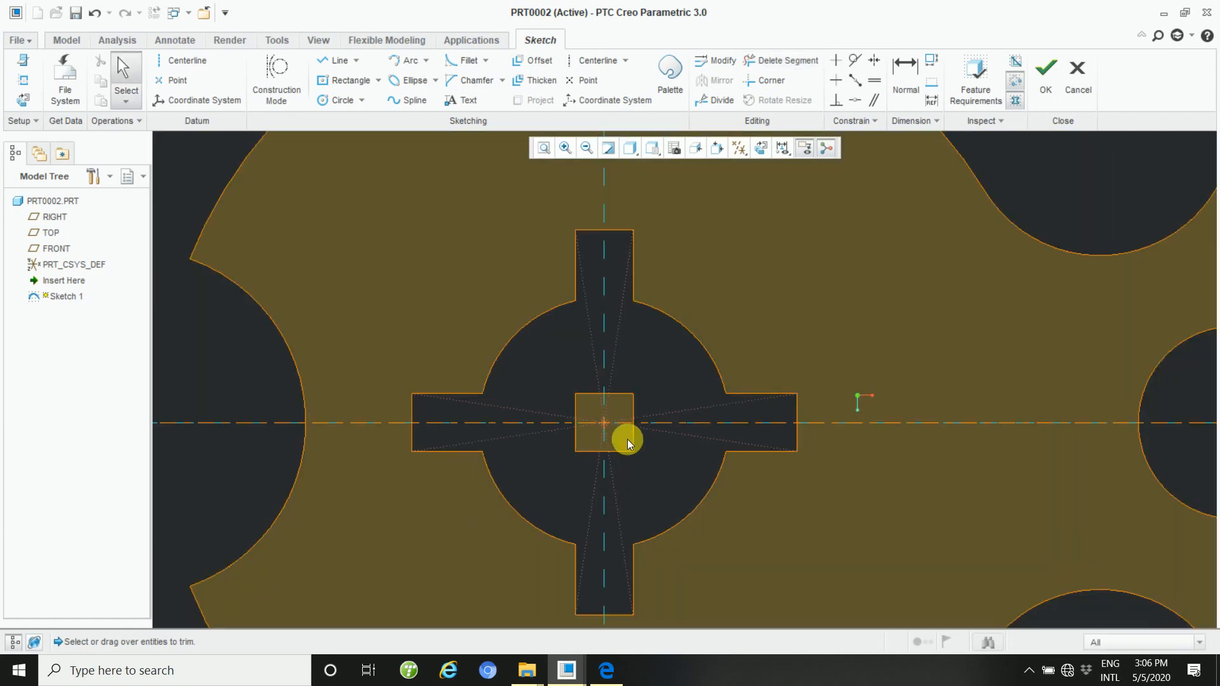
- Delete the four leftover lines of the small square at the centre of the hole
left_click(620, 395)
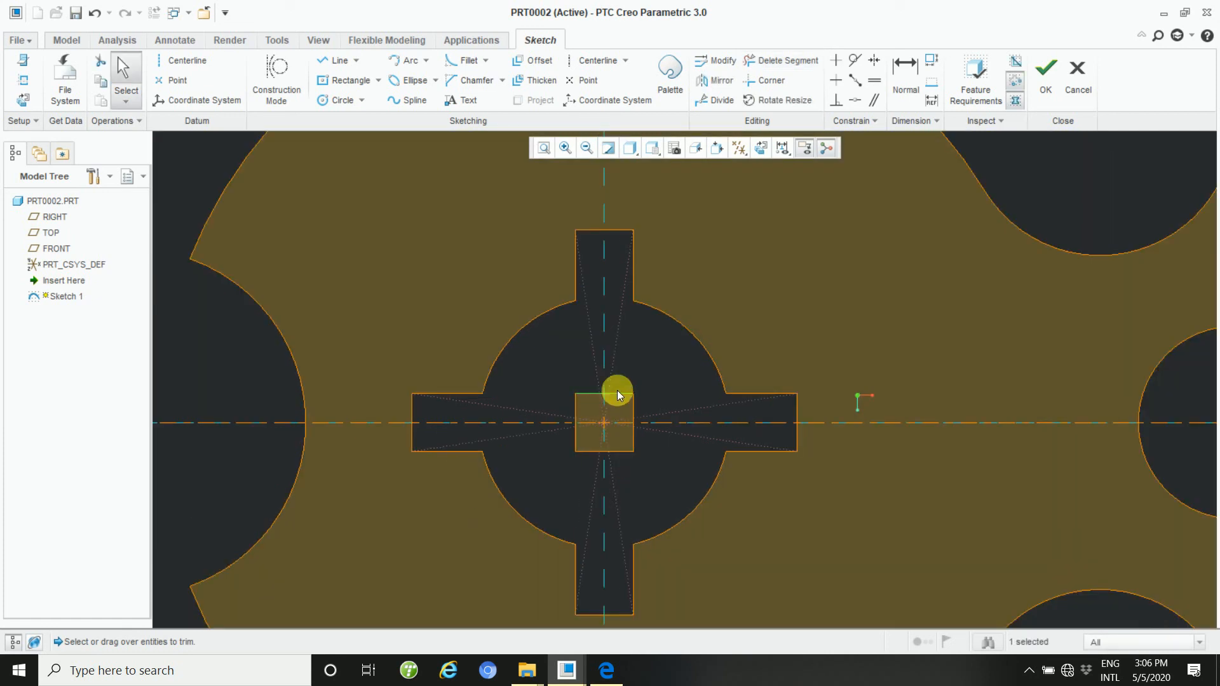
key("Delete")
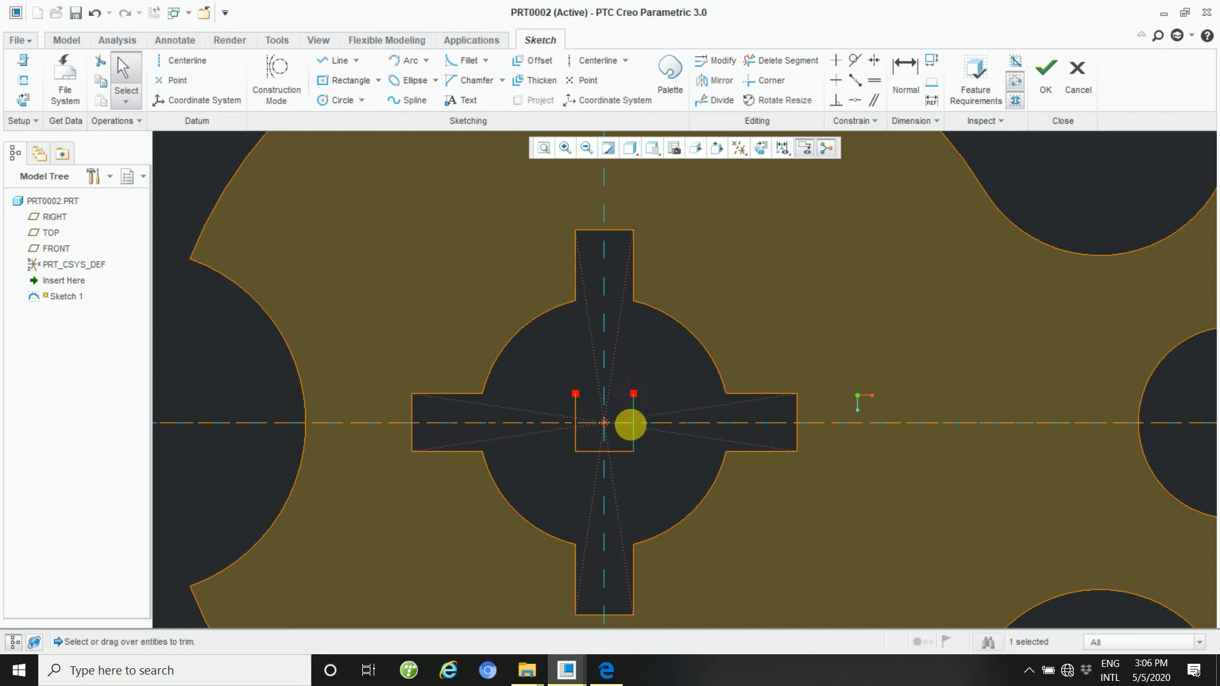
left_click(631, 429)
left_click(629, 452)
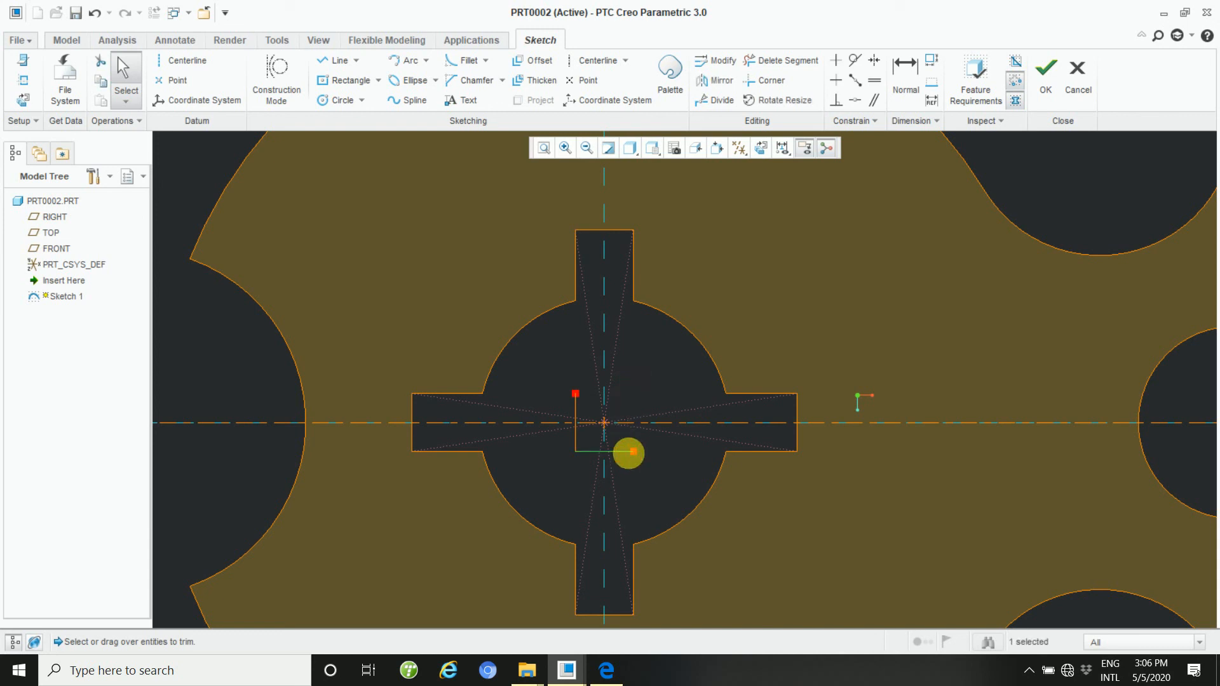
left_click(577, 438)
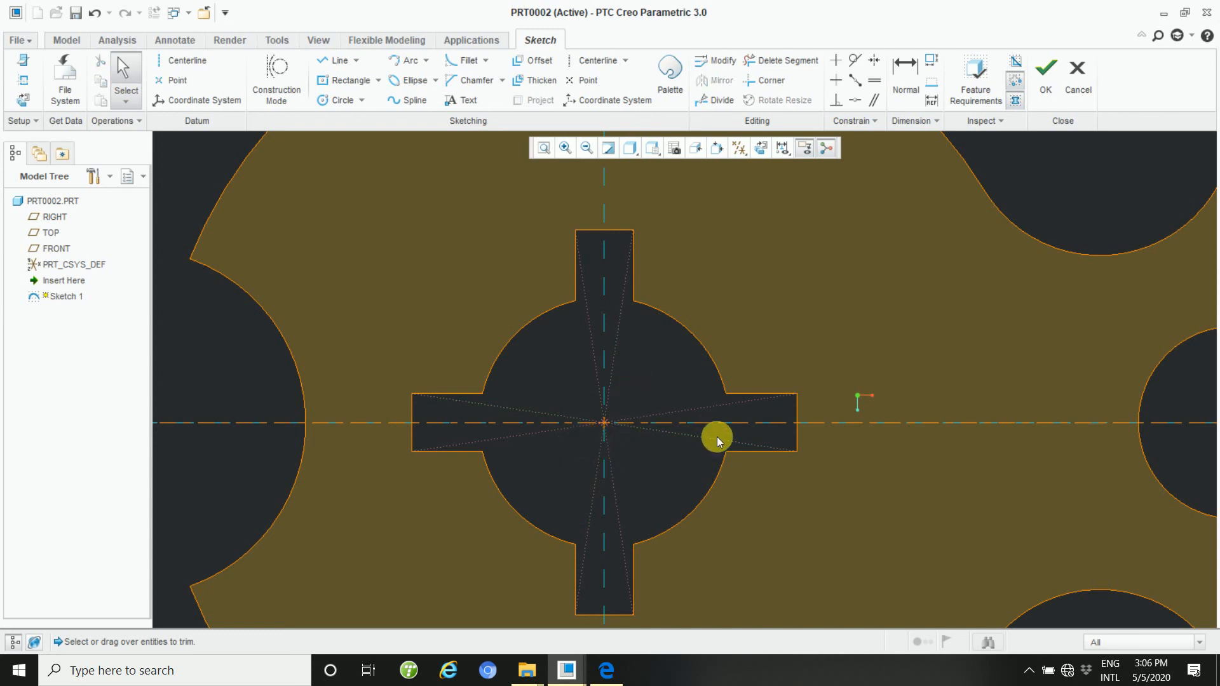
- Compare the whole trimmed profile with the dimensioned sketch in the other open Creo window and return
scroll(722, 398, "down", 5)
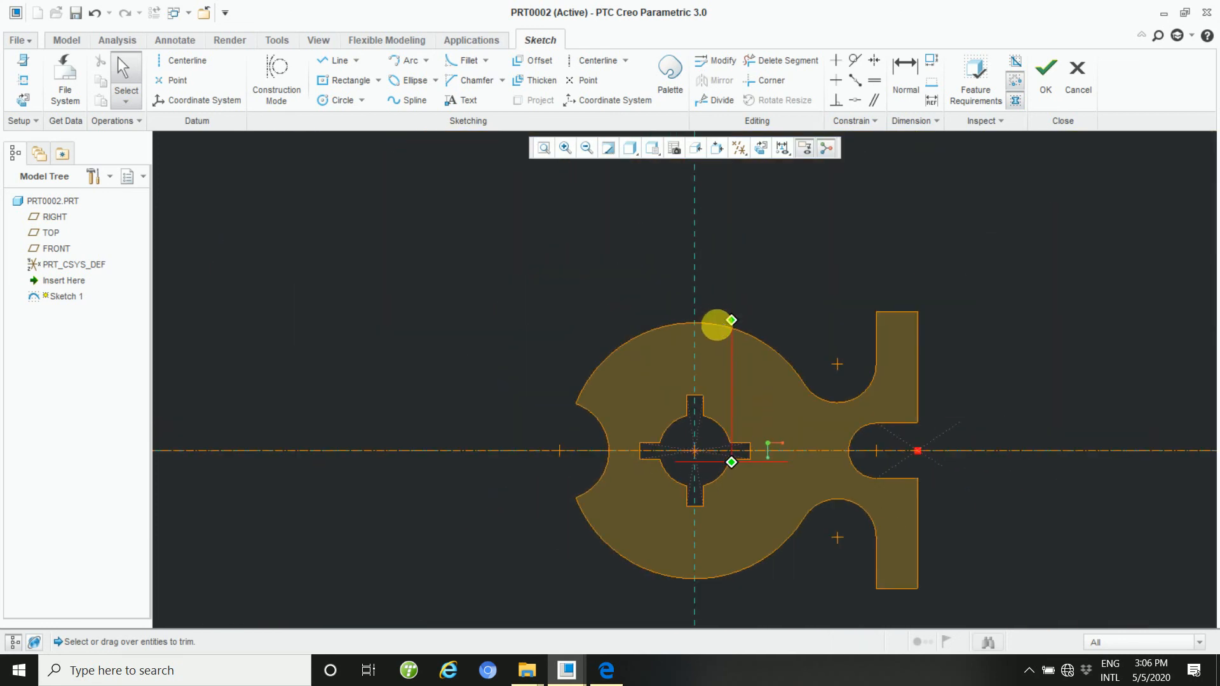
mouse_move(879, 506)
middle_mouse_down()
mouse_move(765, 413)
mouse_move(733, 403)
middle_mouse_up()
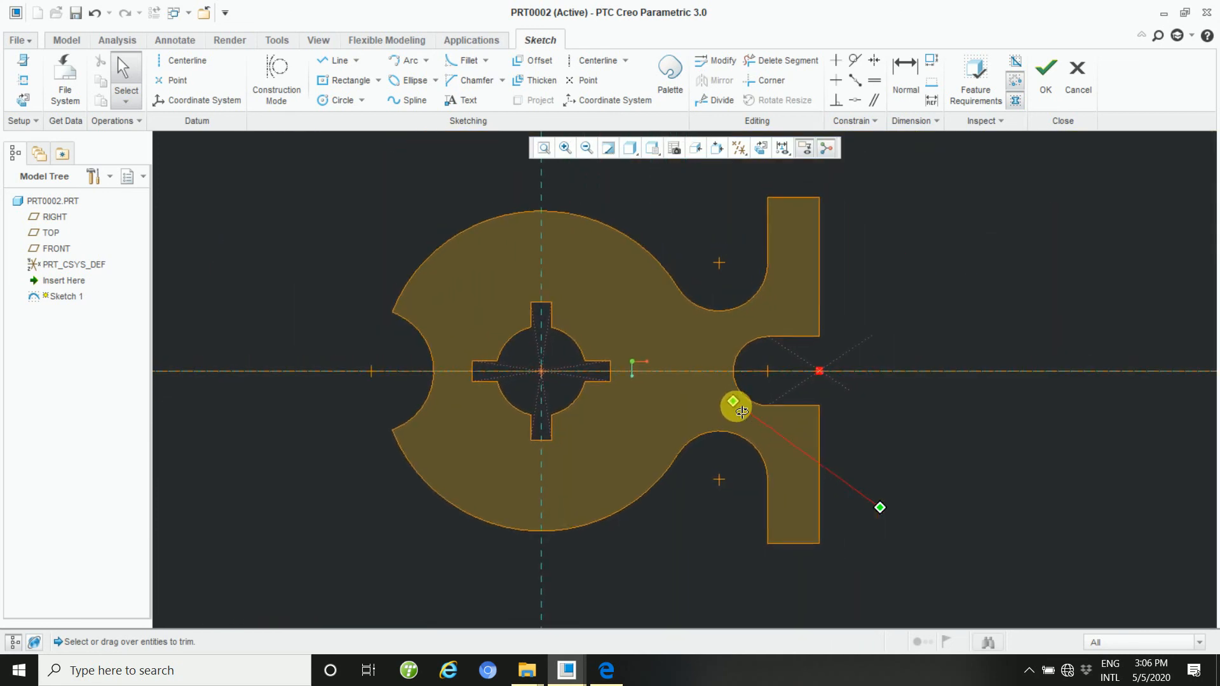
scroll(759, 415, "up", 1)
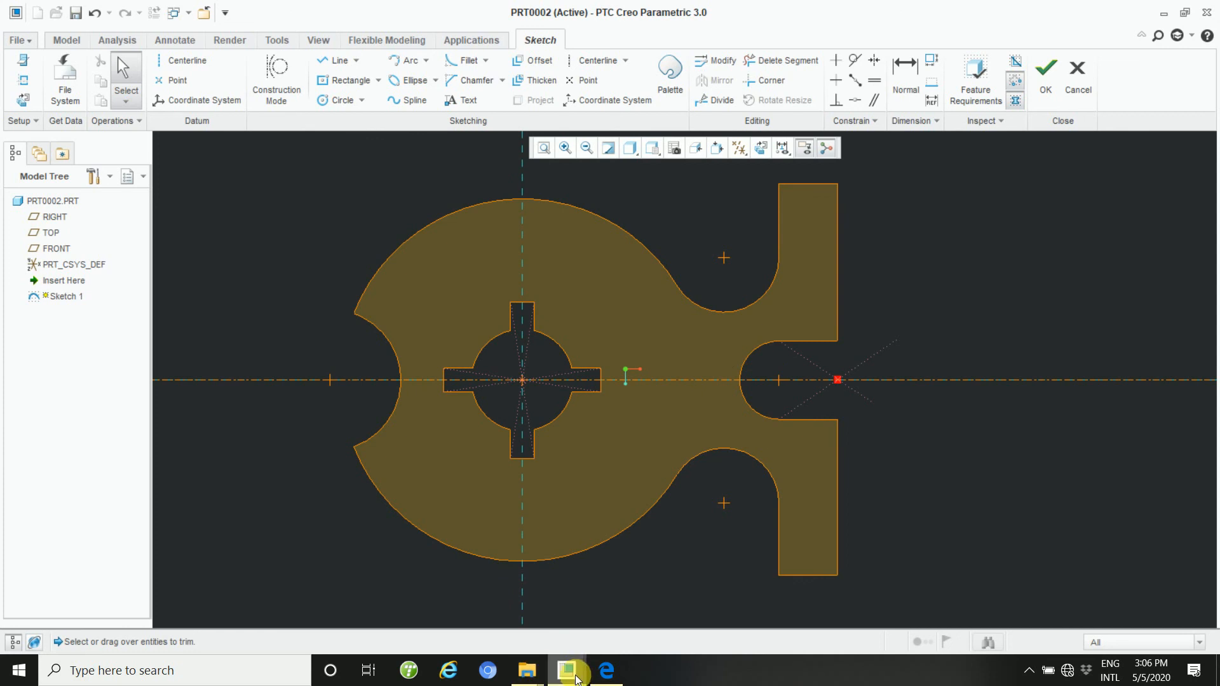
mouse_move(568, 675)
left_click(516, 611)
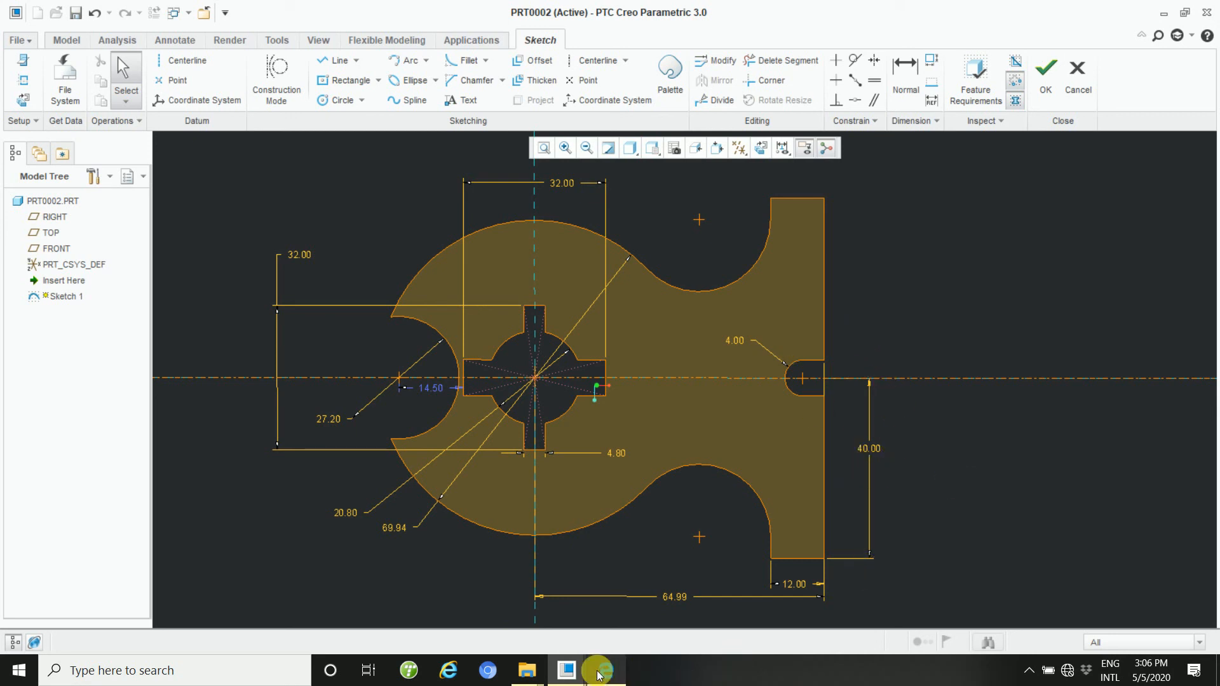
left_click(566, 670)
left_click(634, 626)
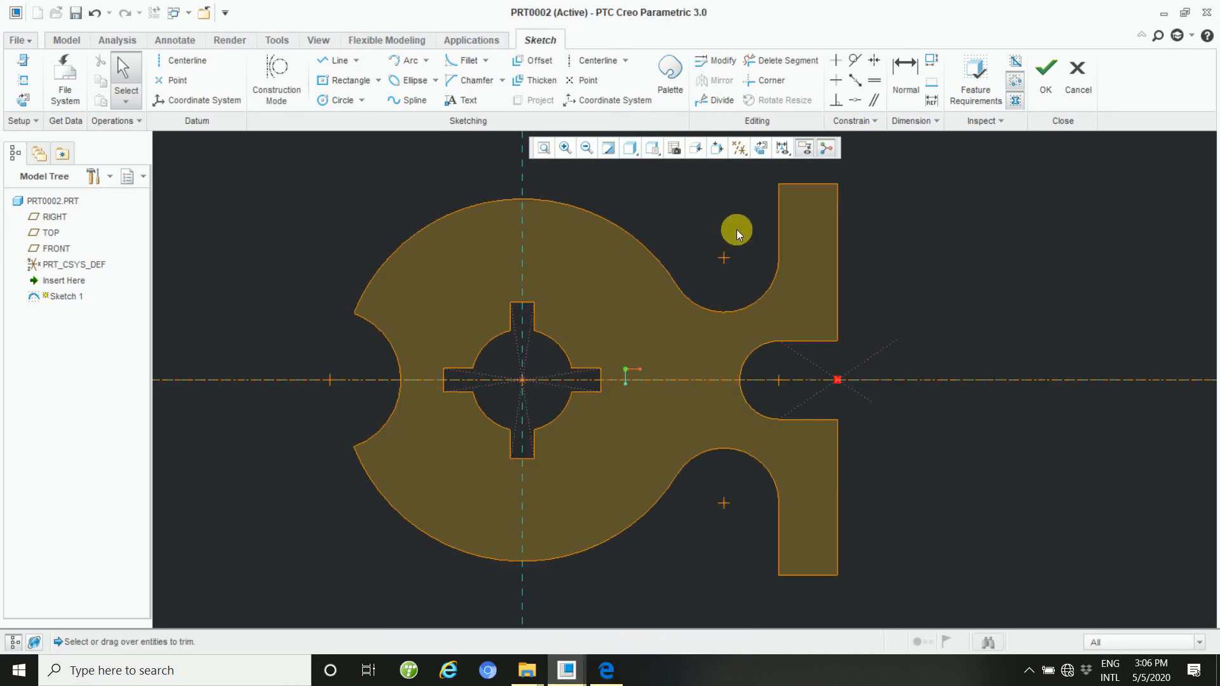
- Show the sketch dimensions again and move the slot length, slot width, hole diameter and concave arc dimensions outside the profile
left_click(788, 154)
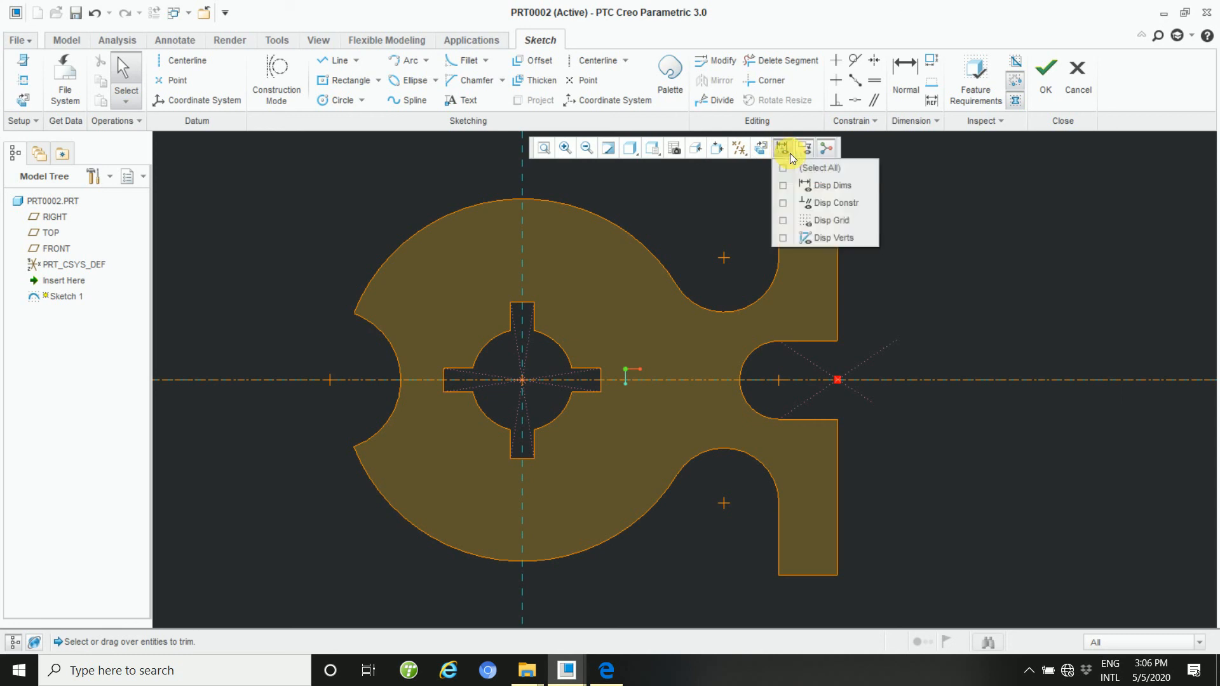
left_click(783, 184)
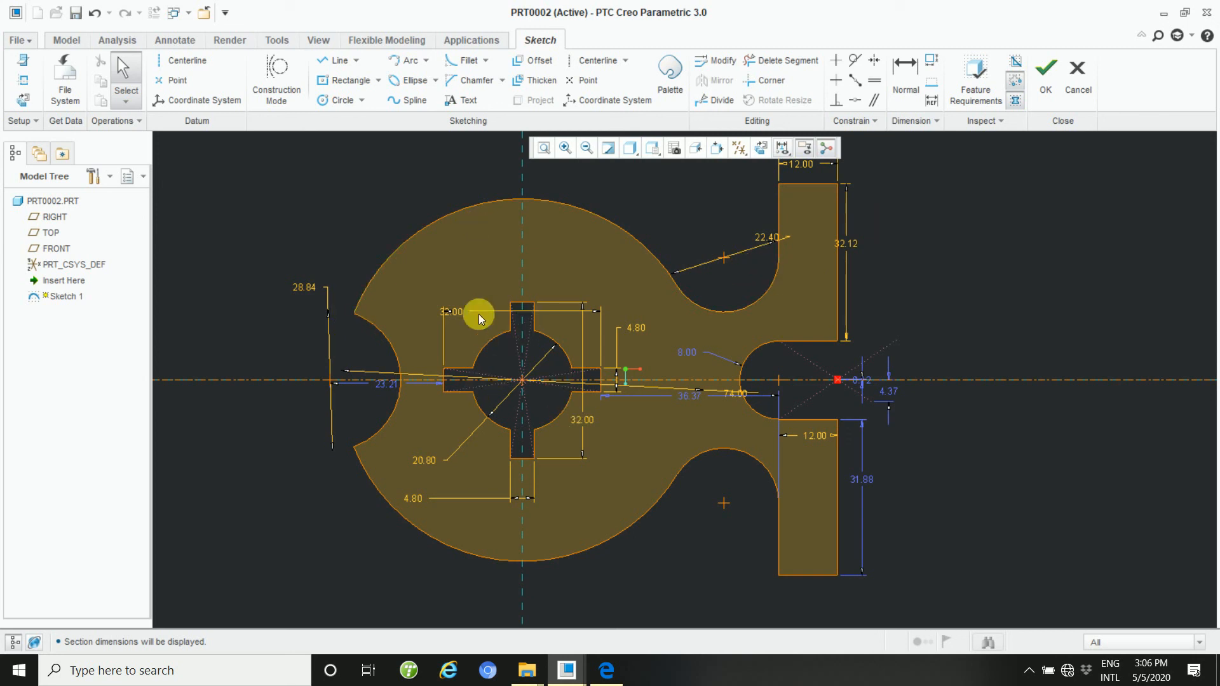
mouse_move(452, 310)
left_mouse_down()
mouse_move(529, 252)
mouse_move(517, 162)
mouse_move(488, 171)
mouse_move(499, 178)
left_mouse_up()
mouse_move(416, 498)
left_mouse_down()
mouse_move(566, 610)
mouse_move(584, 605)
left_mouse_up()
mouse_move(427, 464)
left_mouse_down()
mouse_move(395, 477)
mouse_move(343, 546)
left_mouse_up()
left_click_drag(373, 381, 248, 321)
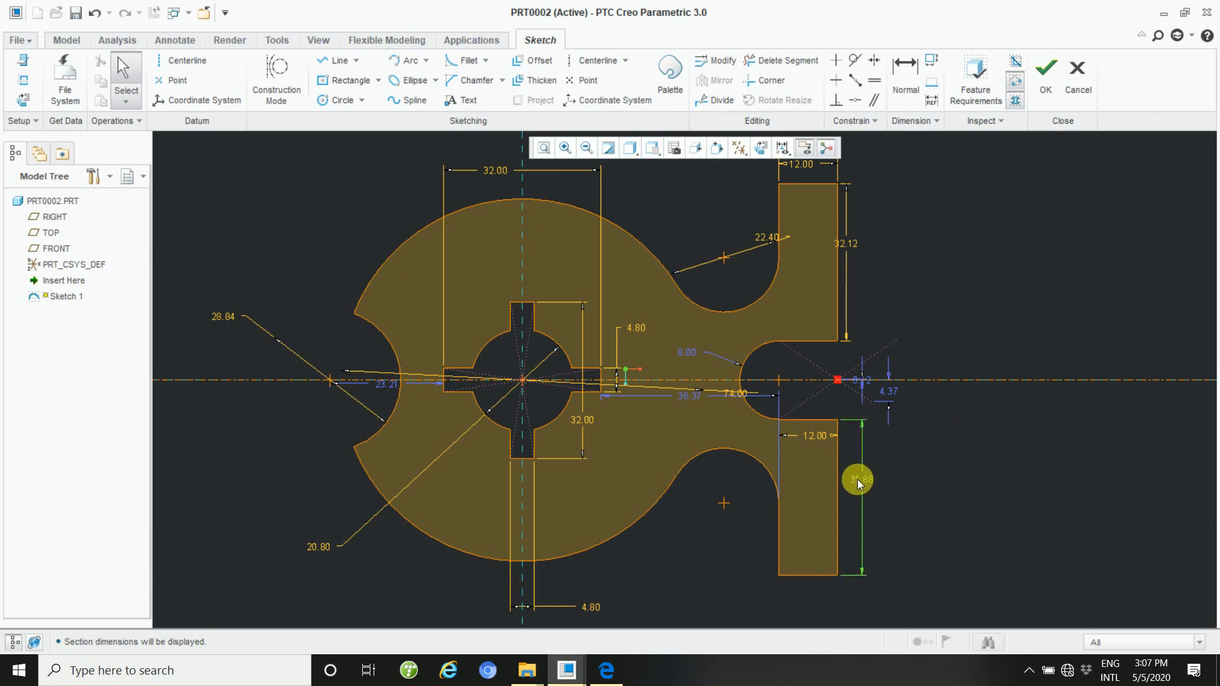
- Rearrange the dimensions around the flange and U-shaped notch, moving the 36.37 dimension below the profile and the notch radius inside the notch
left_click_drag(855, 482, 960, 484)
left_click_drag(688, 351, 785, 366)
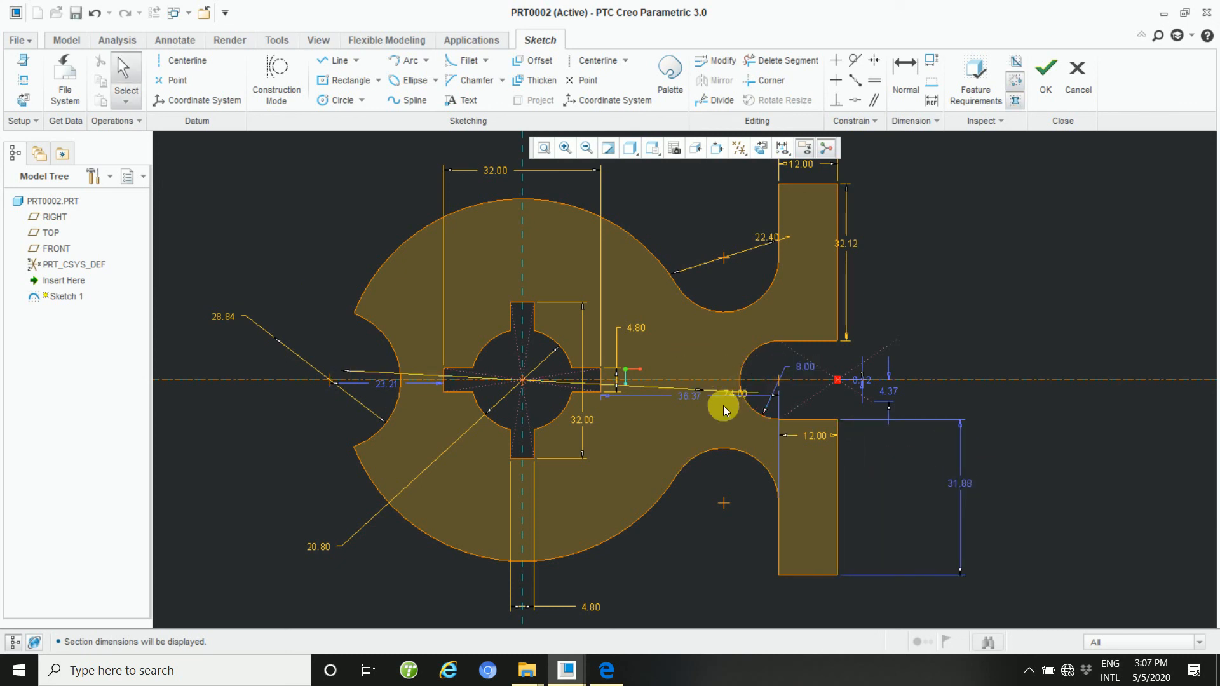
left_click_drag(696, 396, 693, 576)
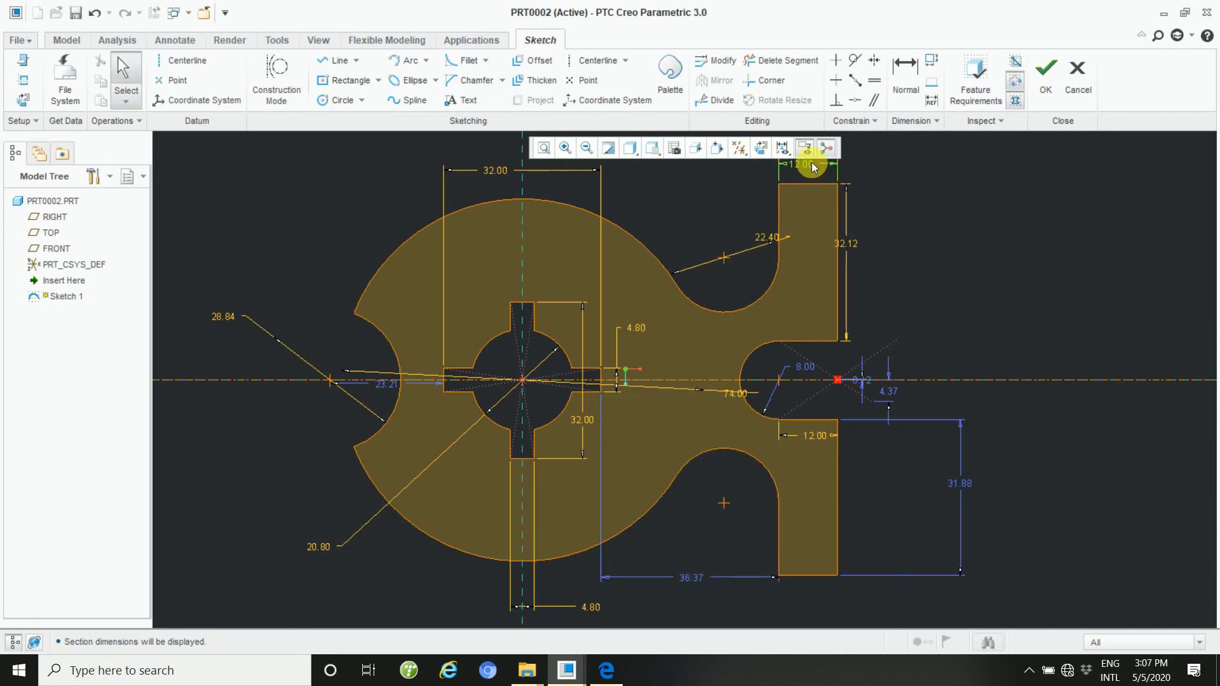
left_click_drag(811, 162, 811, 172)
left_click_drag(850, 245, 896, 250)
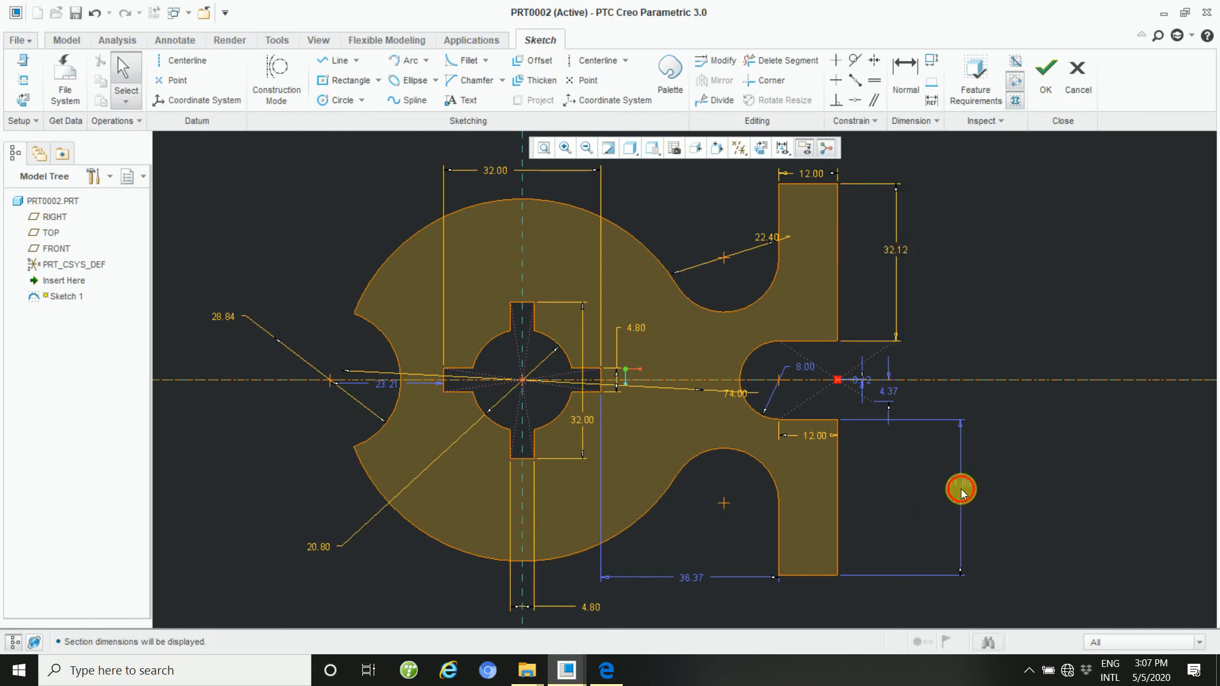
left_click_drag(962, 490, 893, 486)
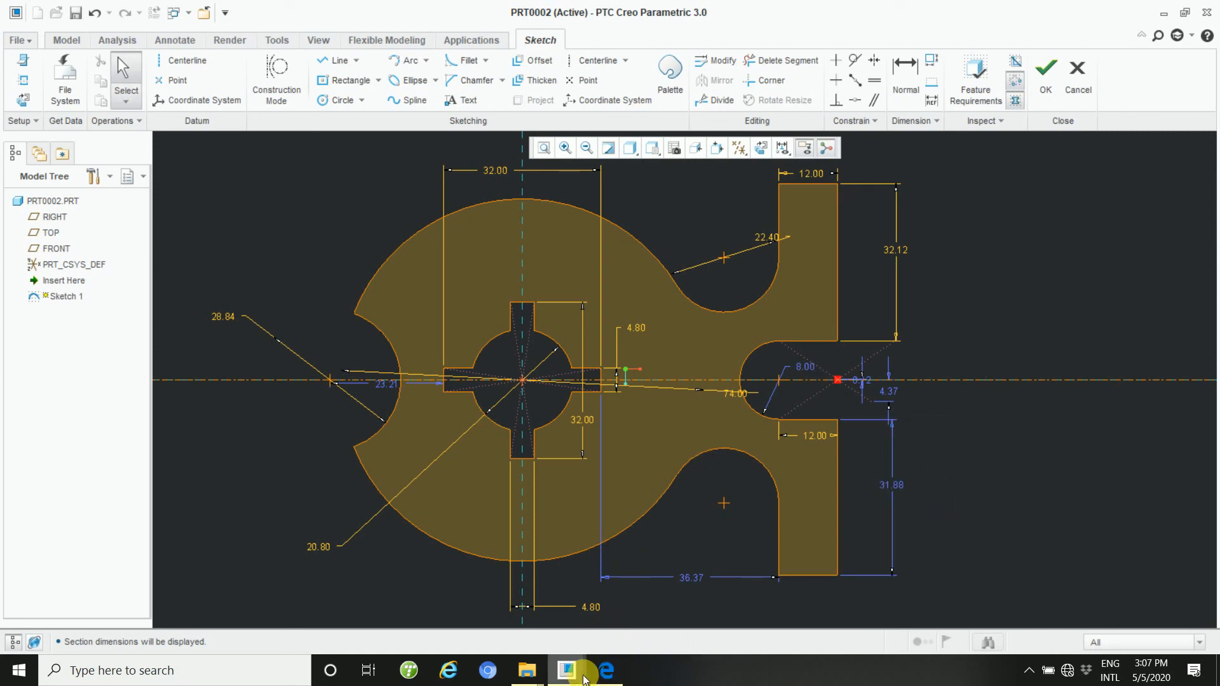
- Check the reference drawing 05.pdf in Microsoft Edge and return to the Creo sketch
left_click(629, 616)
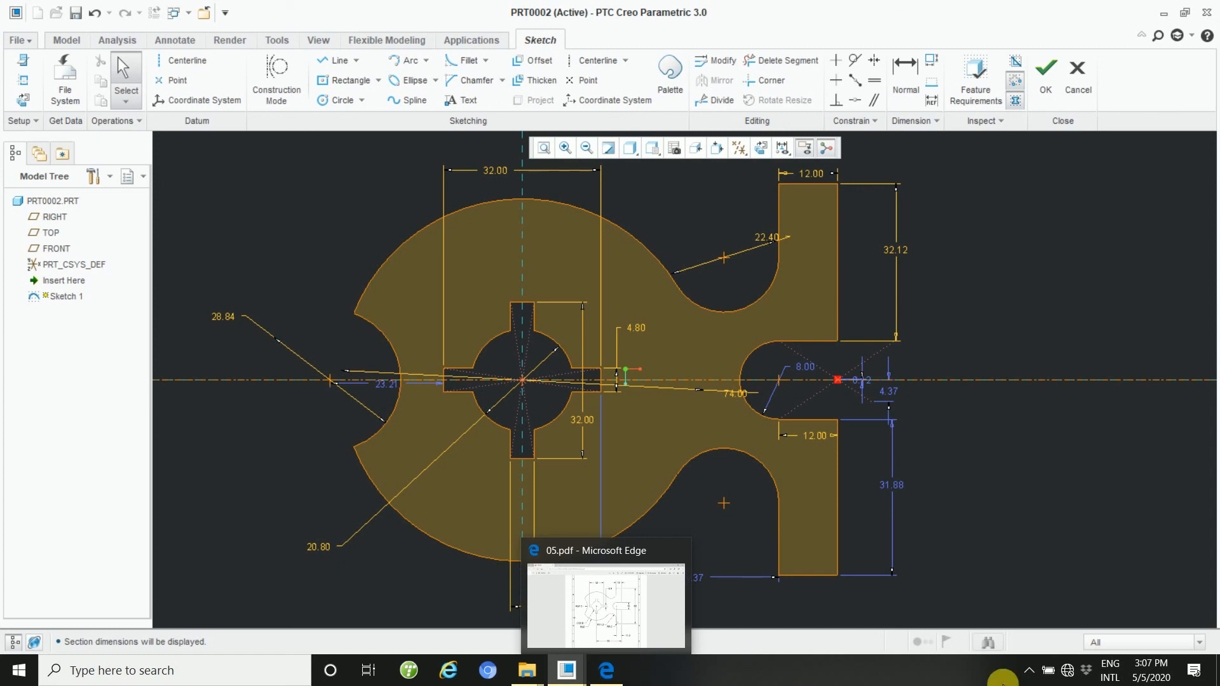
left_click(1031, 676)
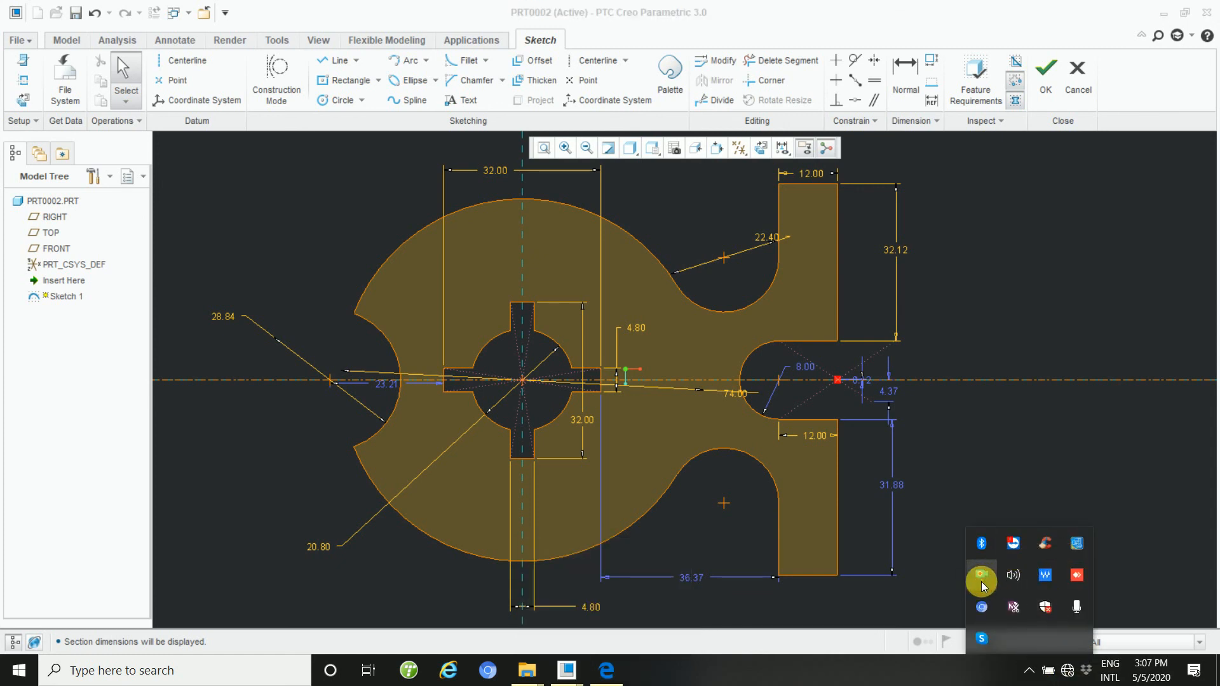
left_click(616, 672)
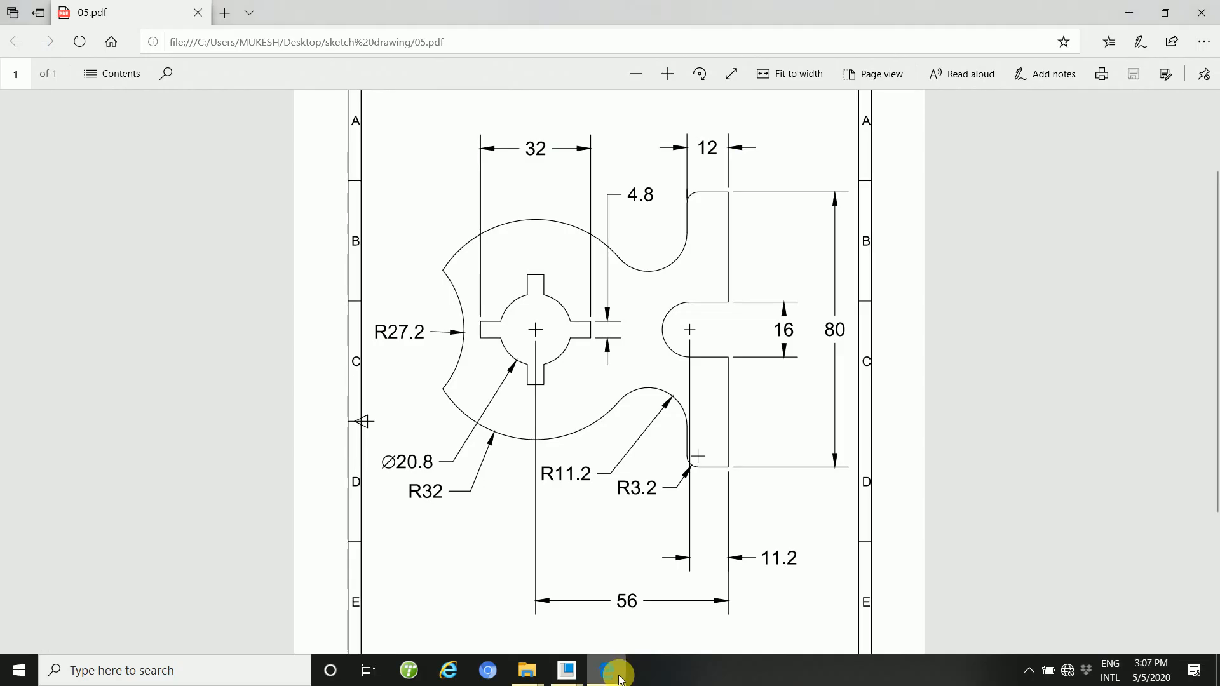
mouse_move(567, 670)
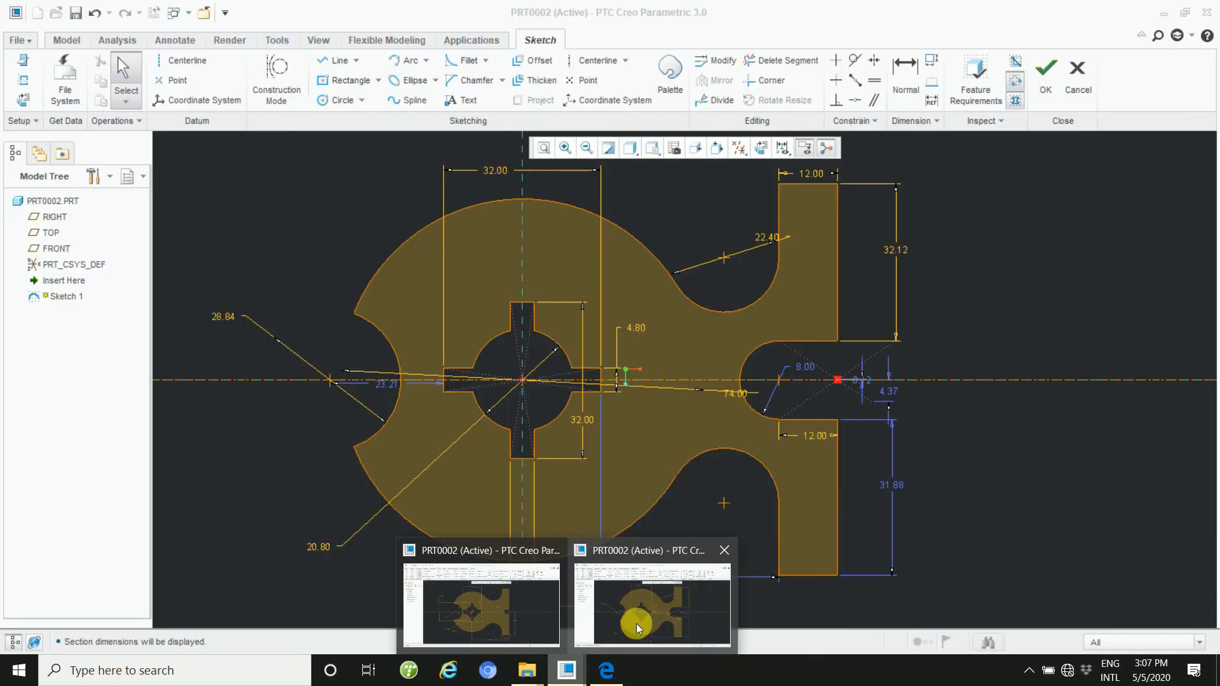
left_click(635, 623)
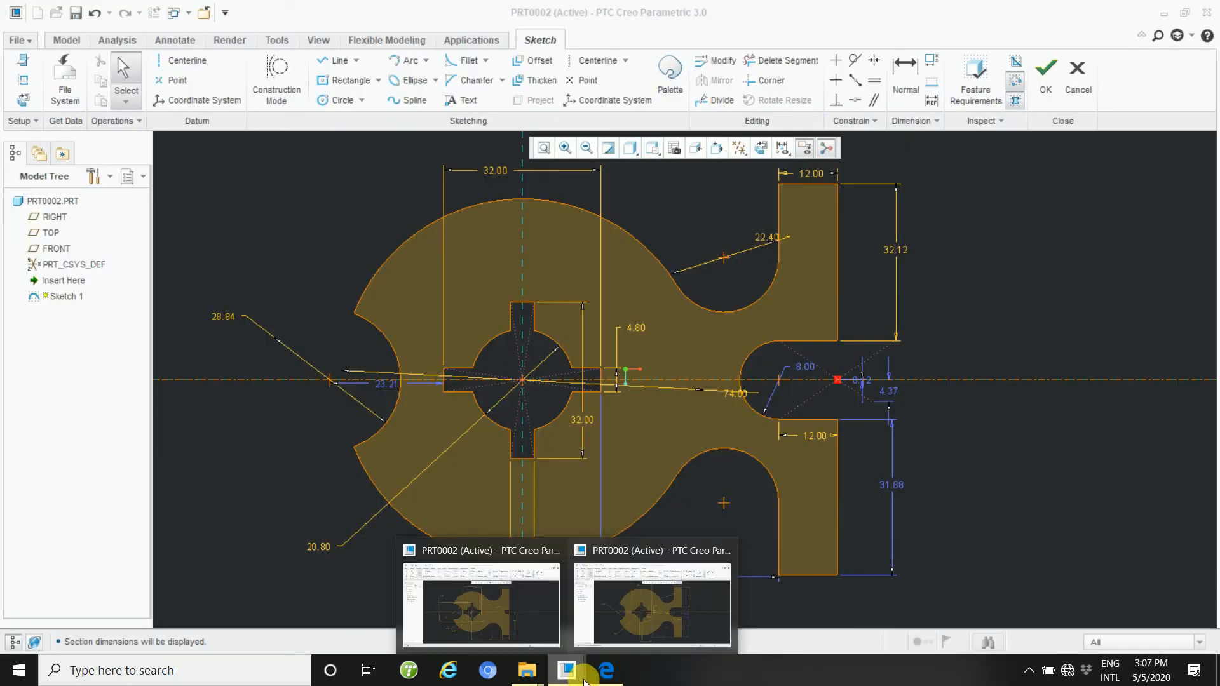